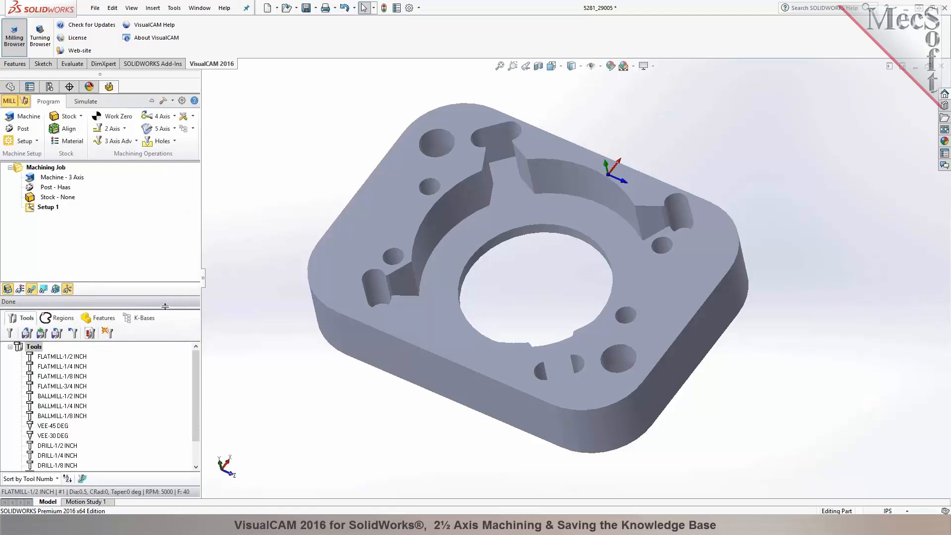
Examine the part's pockets and holes from several angles, including a view normal to its flat end face
middle_click_drag(312, 403, 311, 357)
key("Escape")
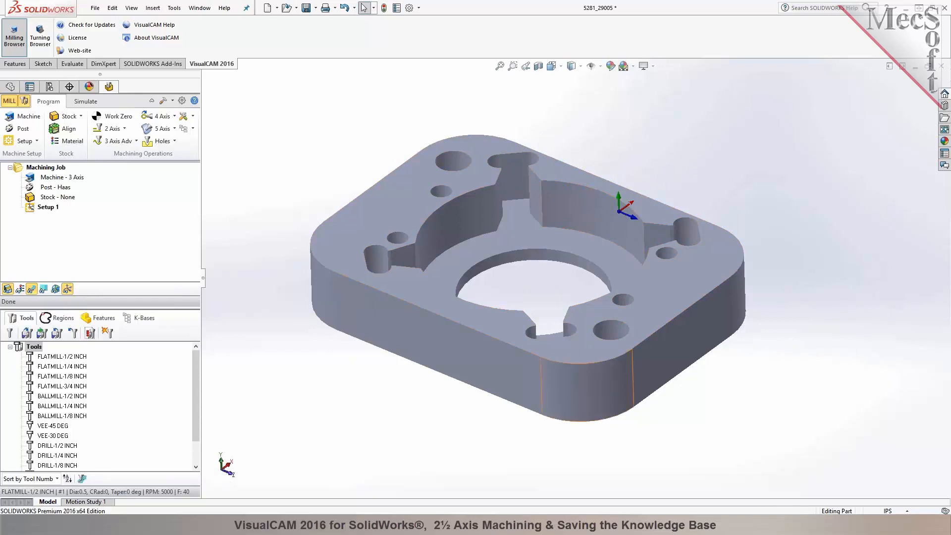
left_click(679, 357)
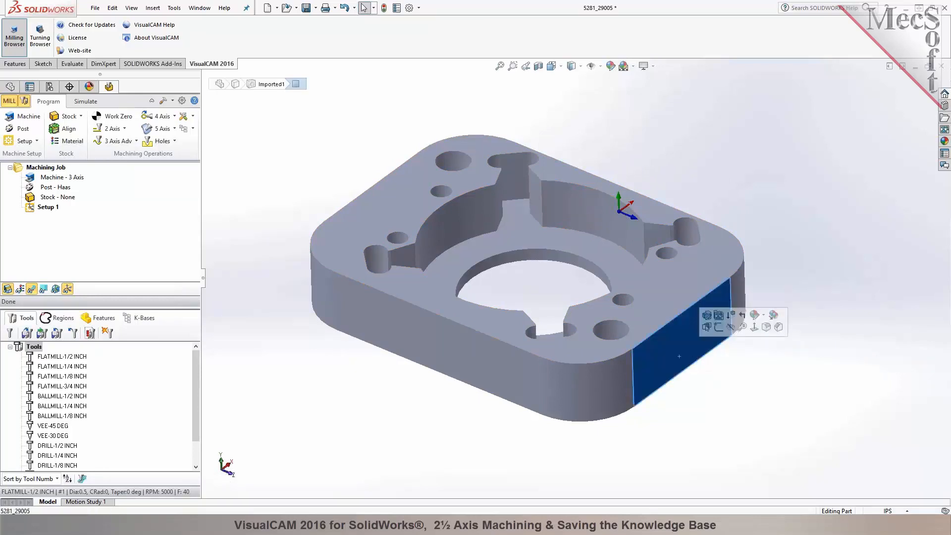
left_click(754, 327)
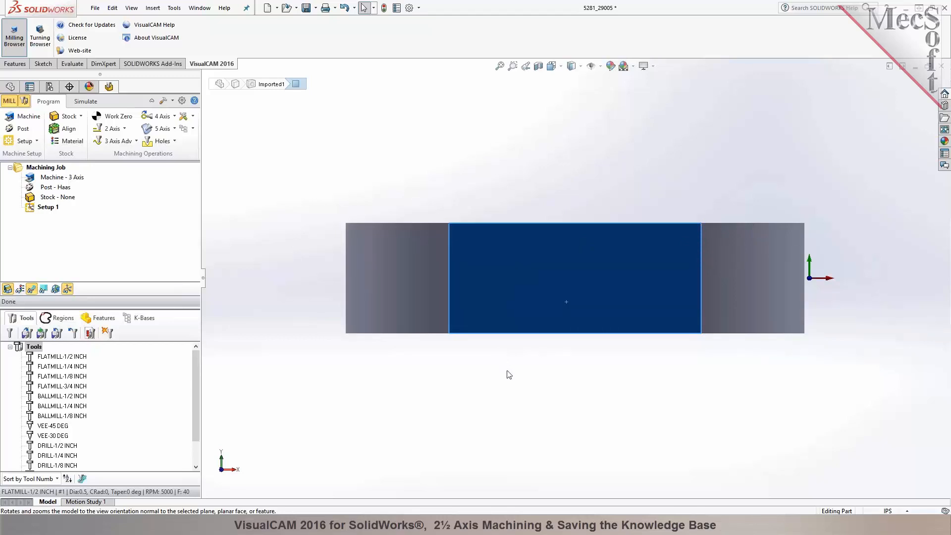
middle_click_drag(452, 363, 528, 443)
key("Escape")
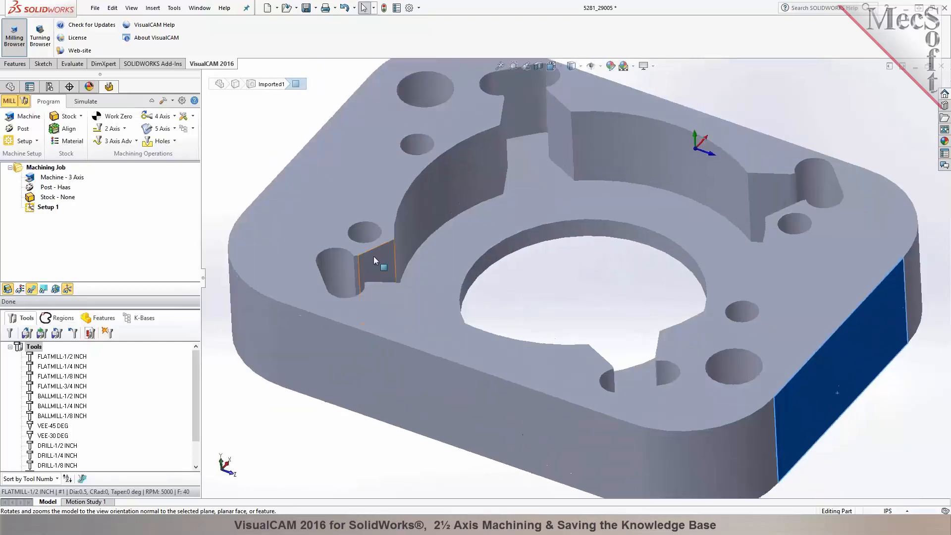
left_click(340, 223)
key("f")
left_click(323, 205)
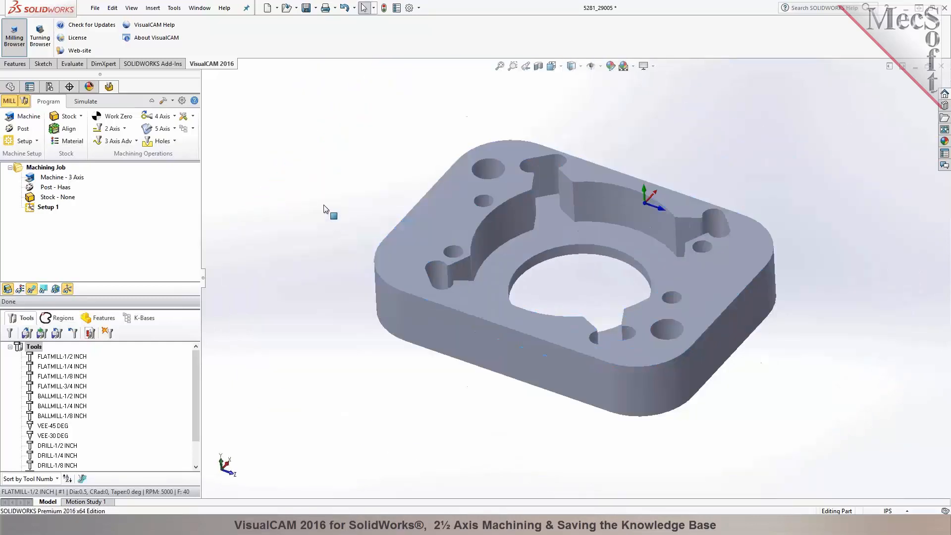
middle_click_drag(317, 202, 318, 192)
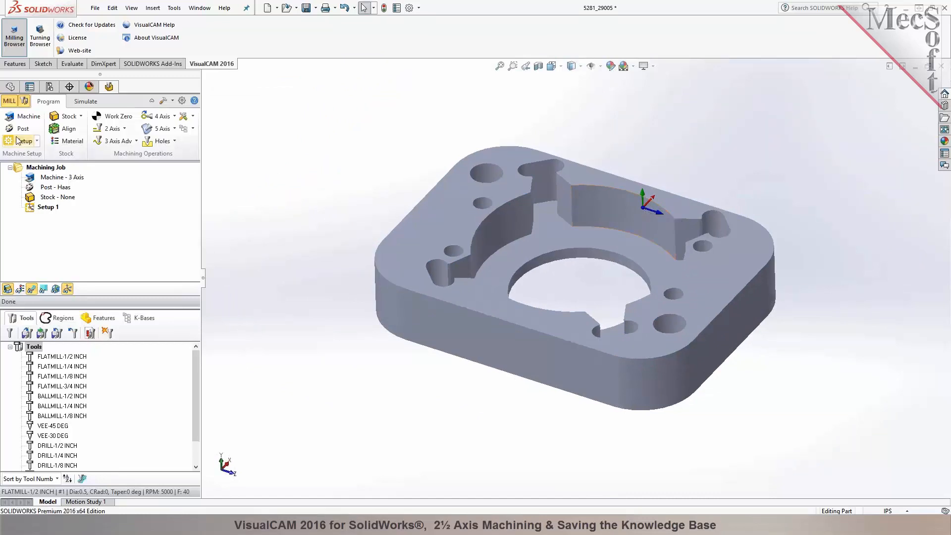
Align the machine coordinate system to the part's top face in the machine tool setup
left_click(29, 118)
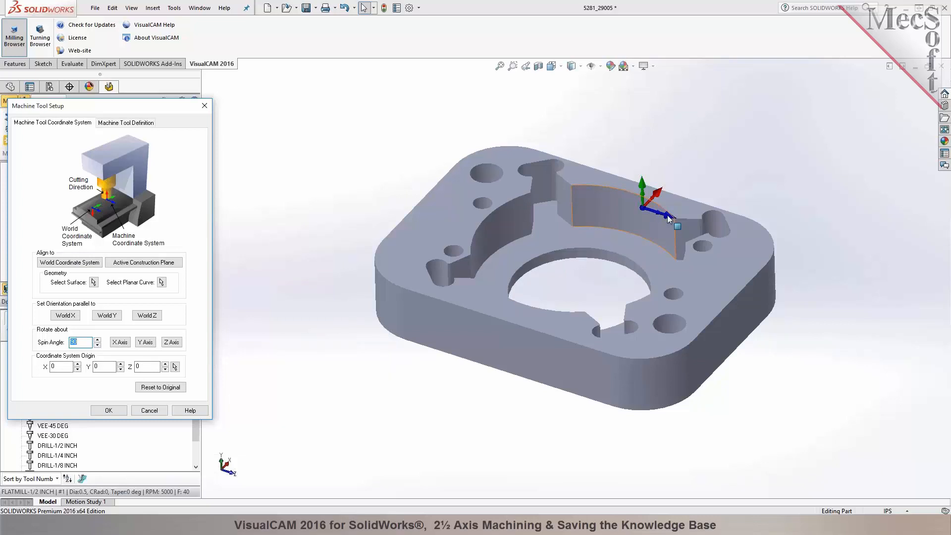
scroll(667, 215, "down", 2)
scroll(667, 215, "up", 1)
scroll(528, 295, "down", 1)
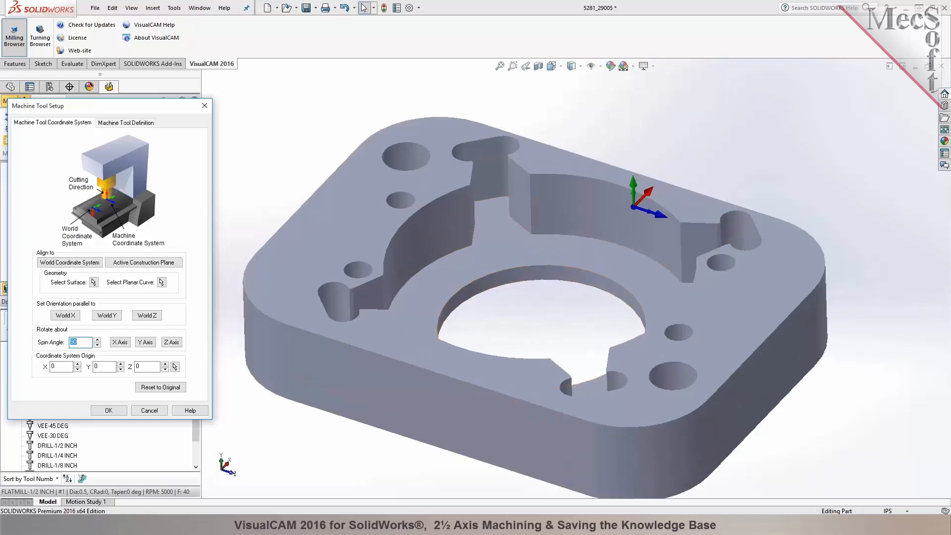
scroll(602, 307, "up", 1)
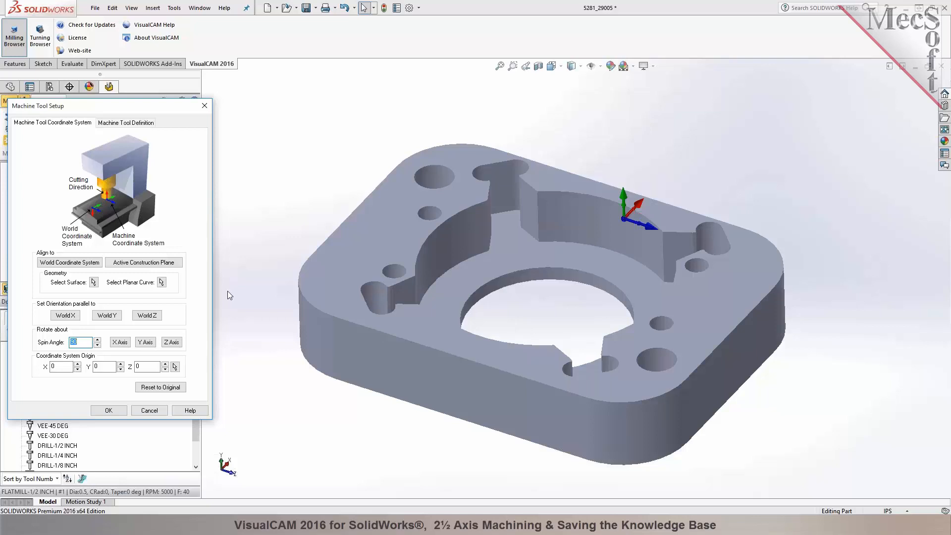
left_click(94, 282)
left_click(385, 215)
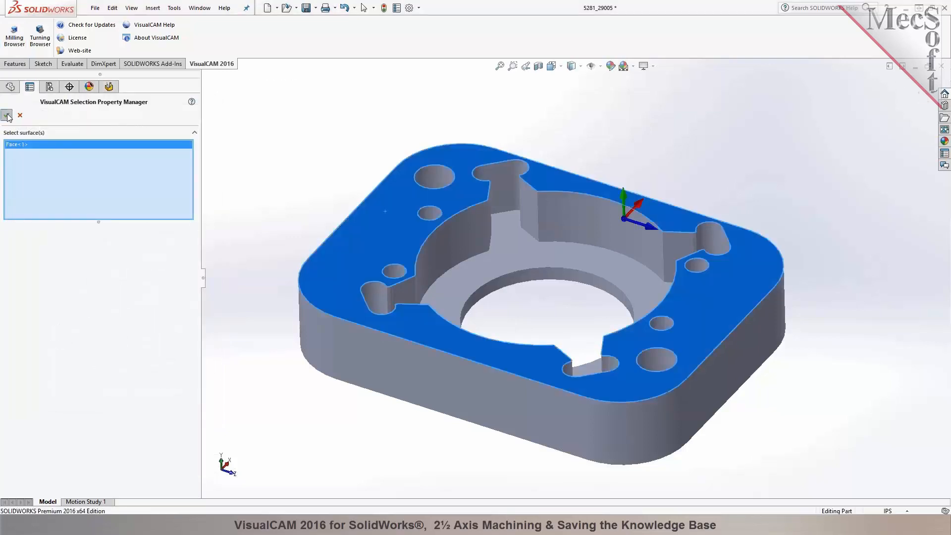
left_click(7, 115)
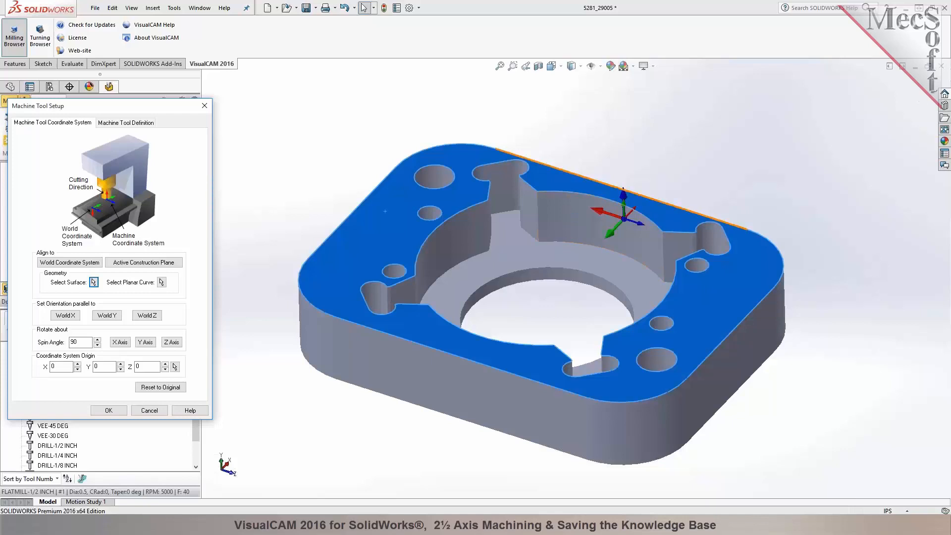
Rotate the machine coordinate system about its Z axis twice by a spin angle of 90 degrees and accept the setup
left_click(679, 149)
middle_click_drag(678, 149, 673, 126)
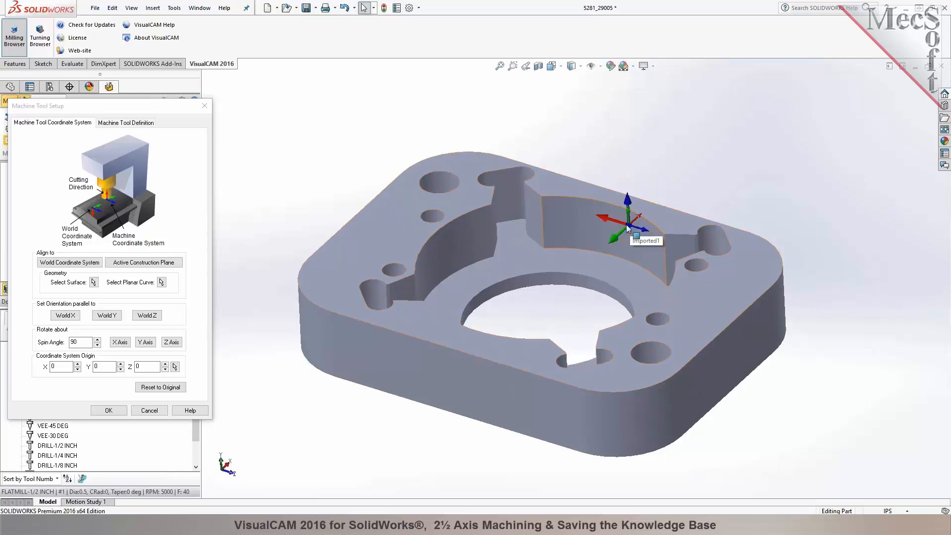
left_click(174, 345)
left_click(174, 346)
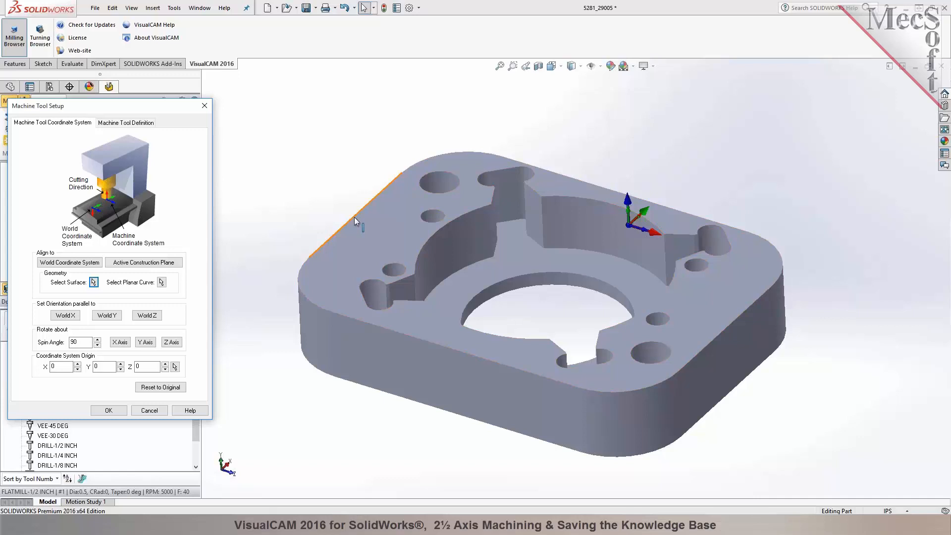
left_click(313, 202)
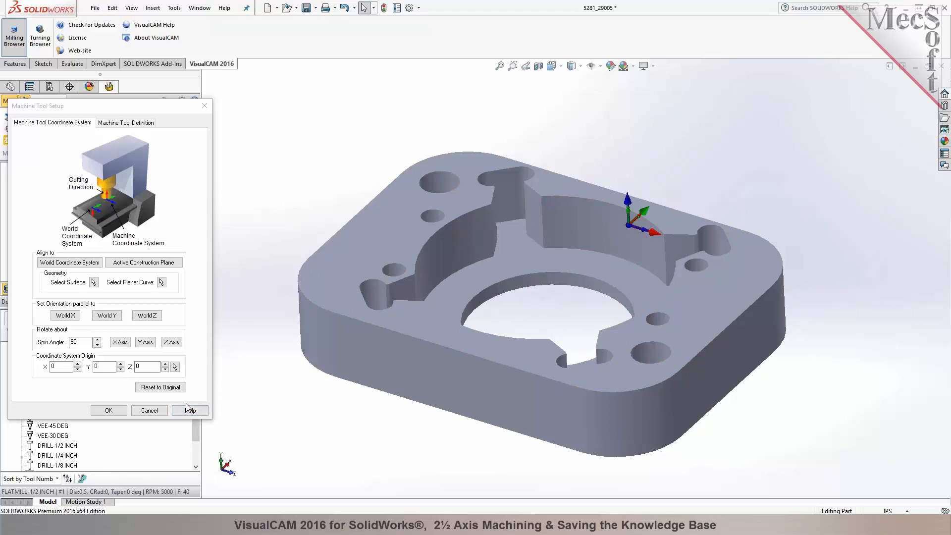
left_click(114, 411)
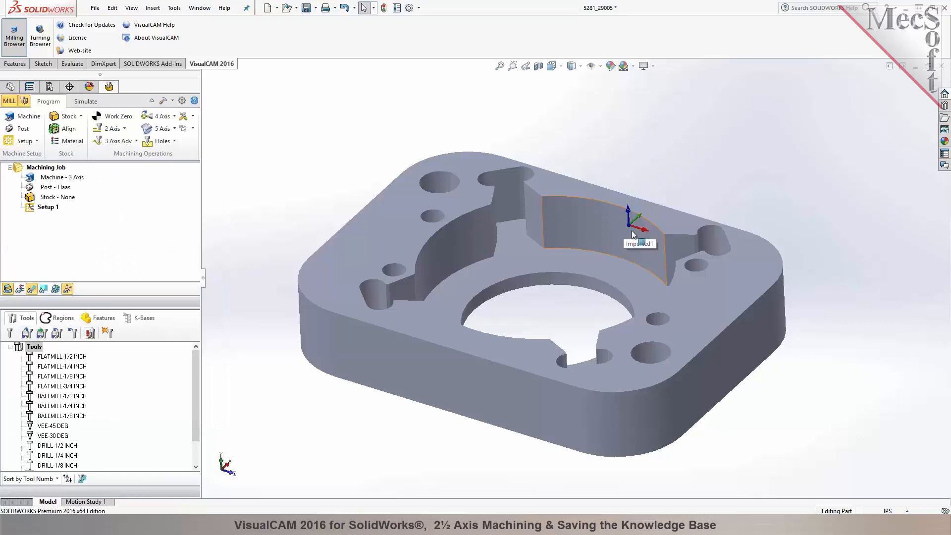
Define the machine tool manually as a 3 Axis machine and accept the definition
middle_click_drag(628, 232, 530, 225)
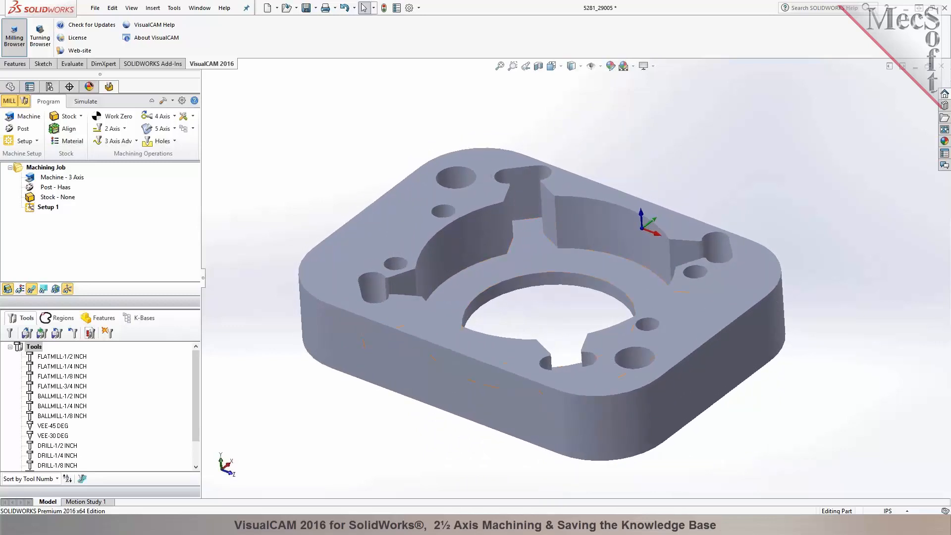
left_click(22, 121)
left_click(113, 124)
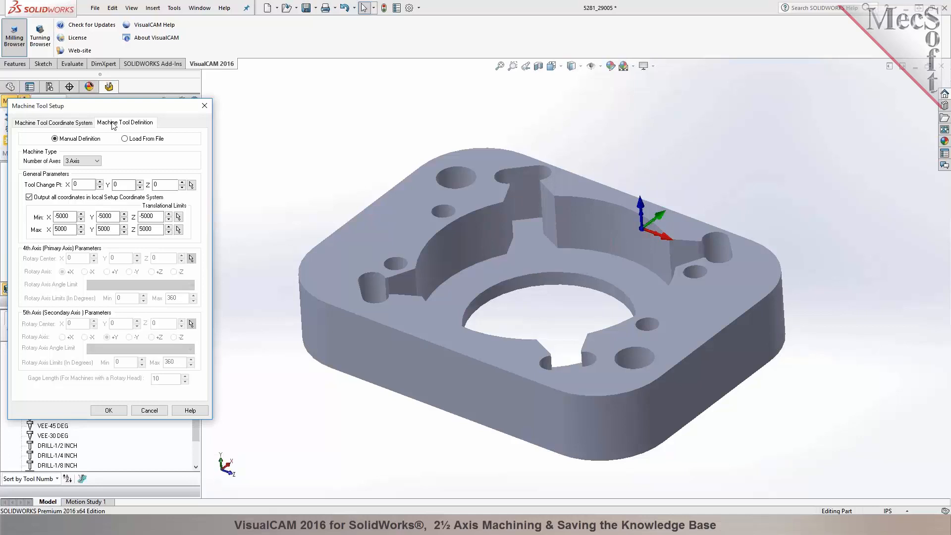
left_click(98, 162)
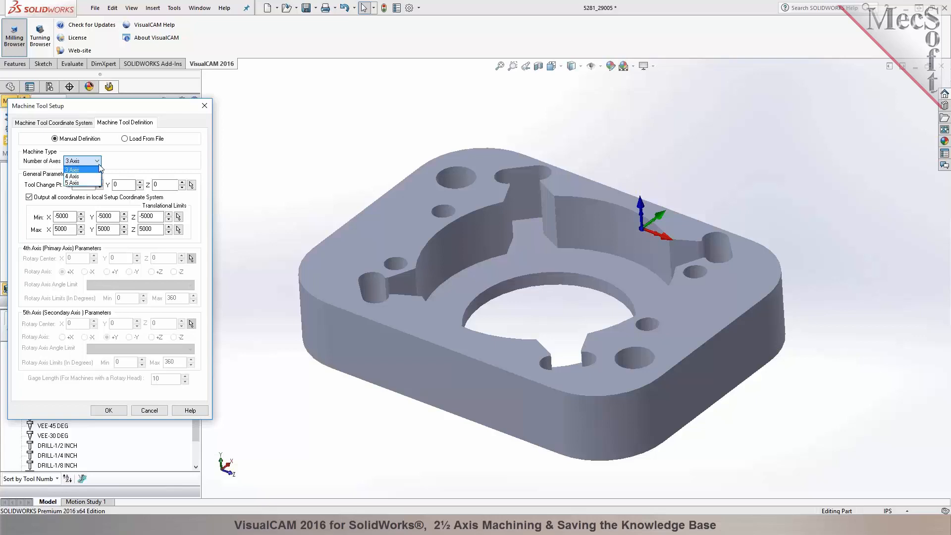
left_click(99, 167)
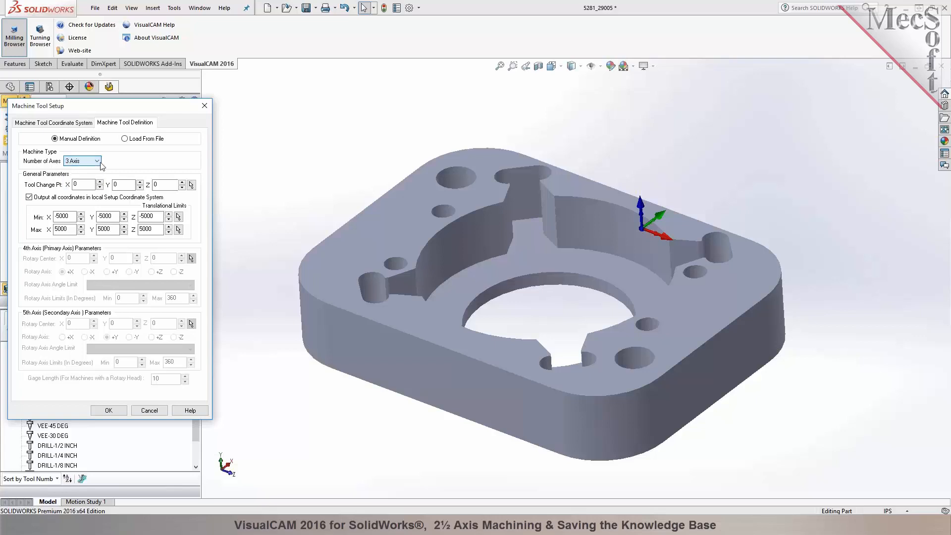
left_click(108, 410)
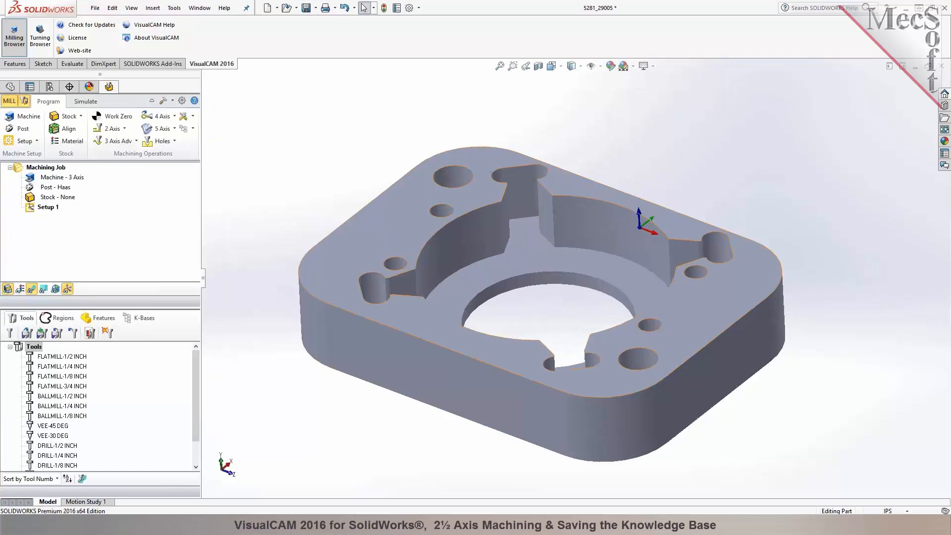
Change the model's display style to shaded with edges
left_click(633, 66)
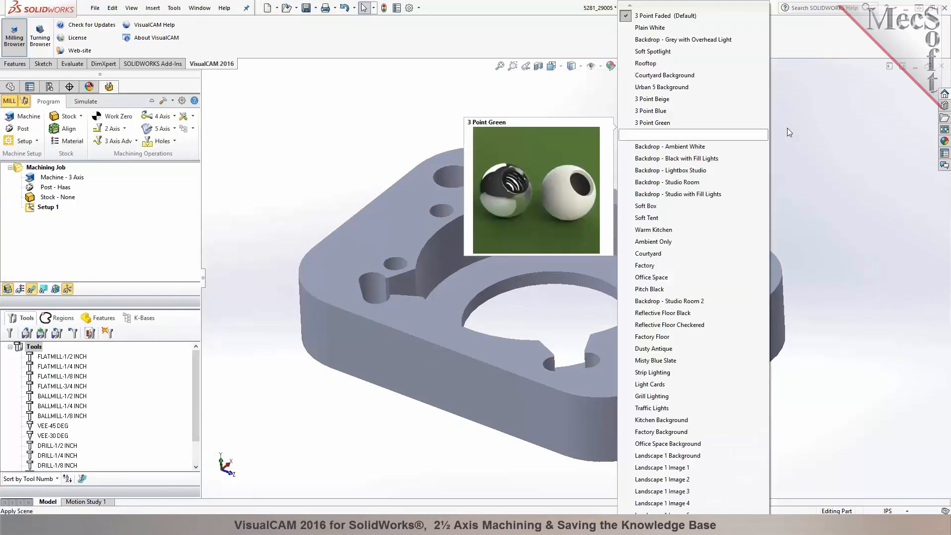
left_click(581, 66)
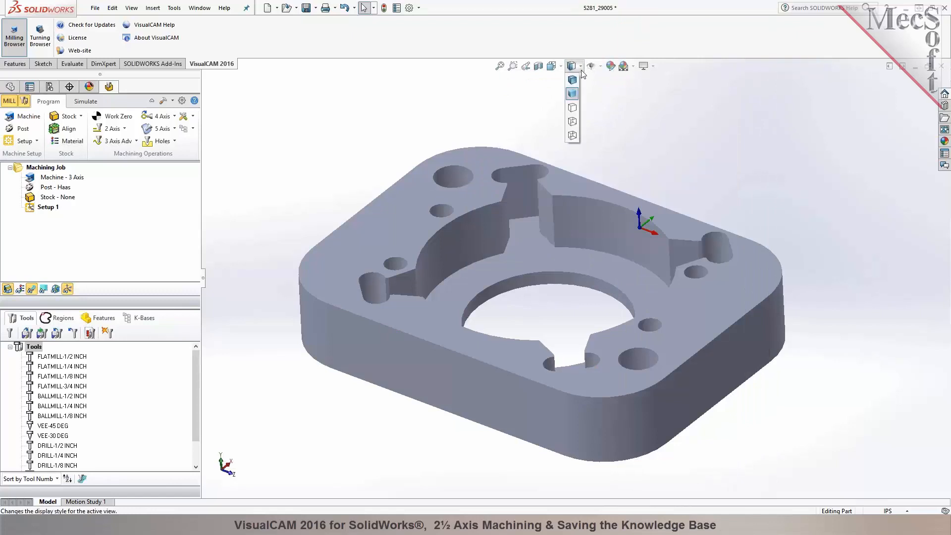
left_click(573, 80)
mouse_move(588, 119)
middle_mouse_down()
mouse_move(589, 142)
mouse_move(588, 113)
middle_mouse_up()
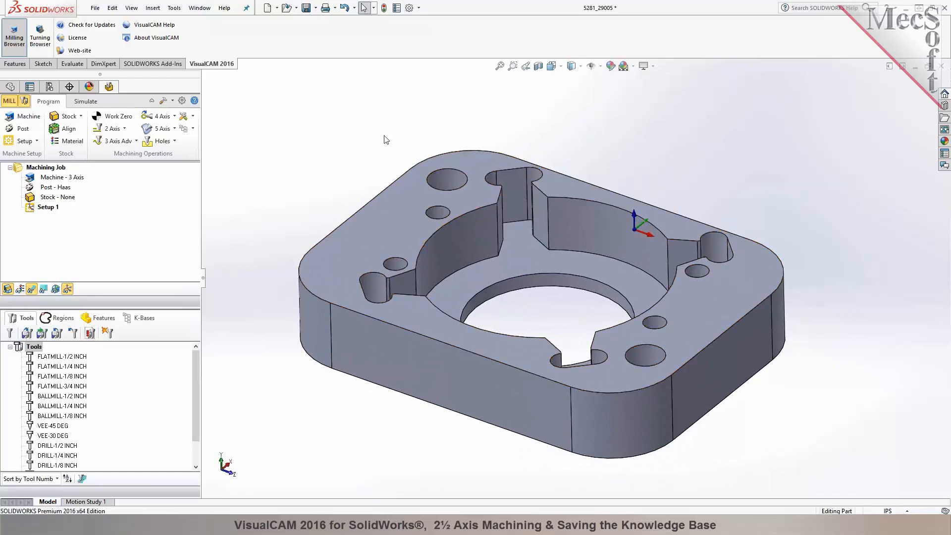
Set the current post processor to ProtoTrak in the post-processor options
left_click(25, 131)
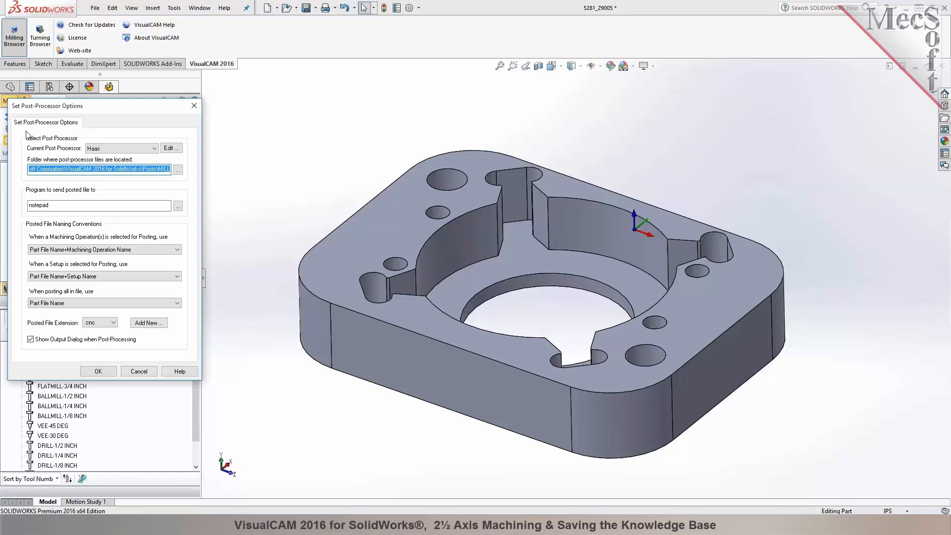
left_click(149, 148)
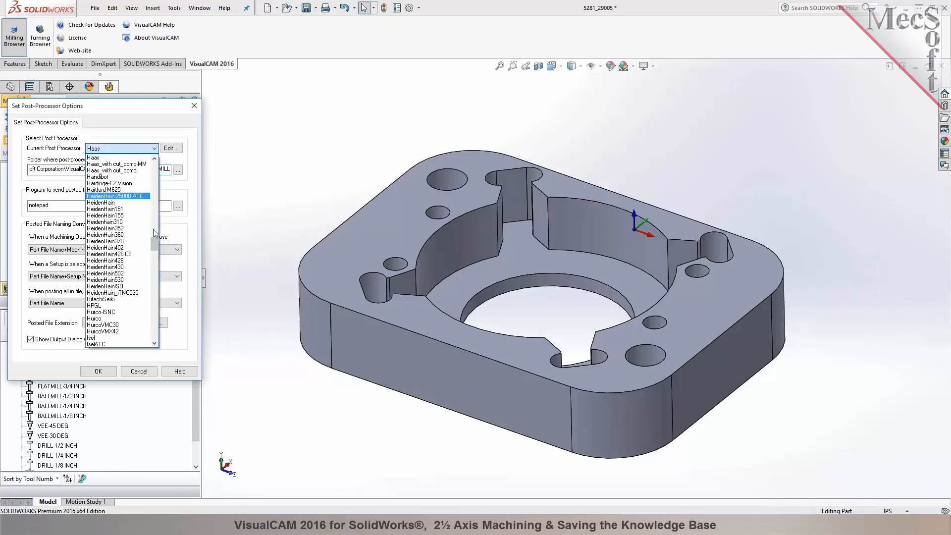
scroll(155, 243, "down", 1)
left_click_drag(156, 249, 159, 296)
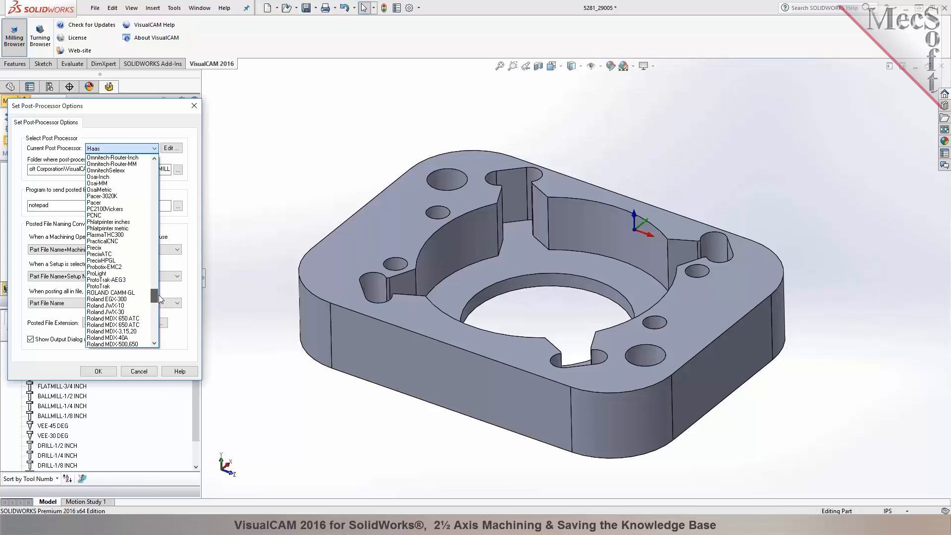
left_click(122, 280)
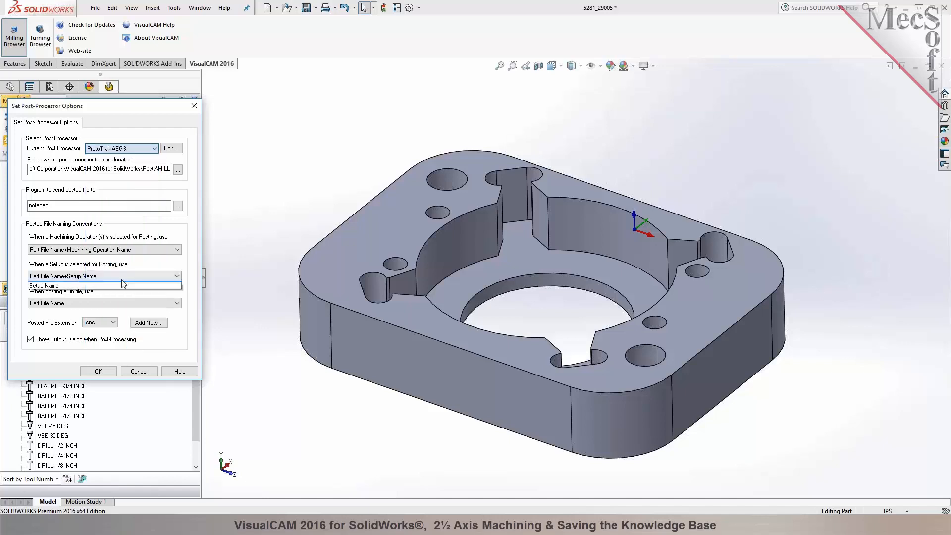
left_click(143, 150)
left_click(119, 165)
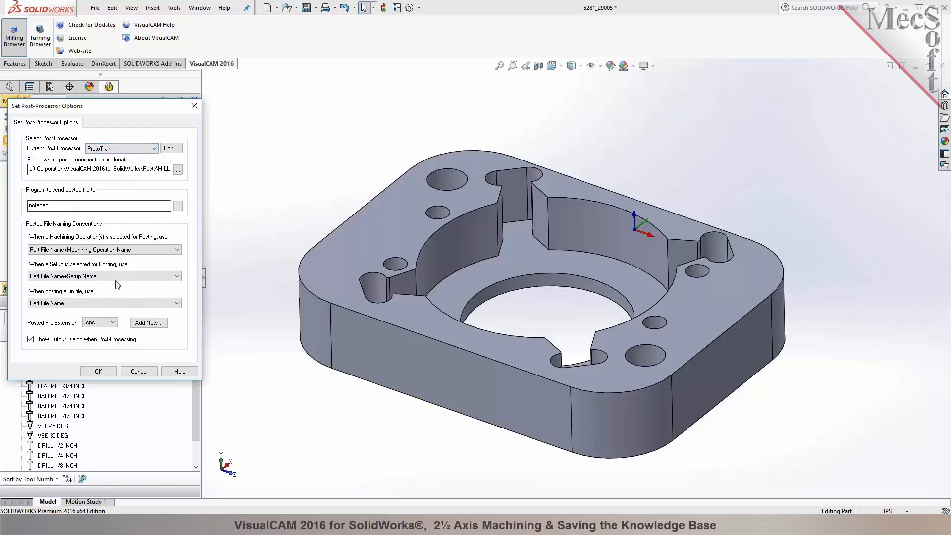
Set the posted file extension to .nc and accept the post-processor options
left_click(102, 323)
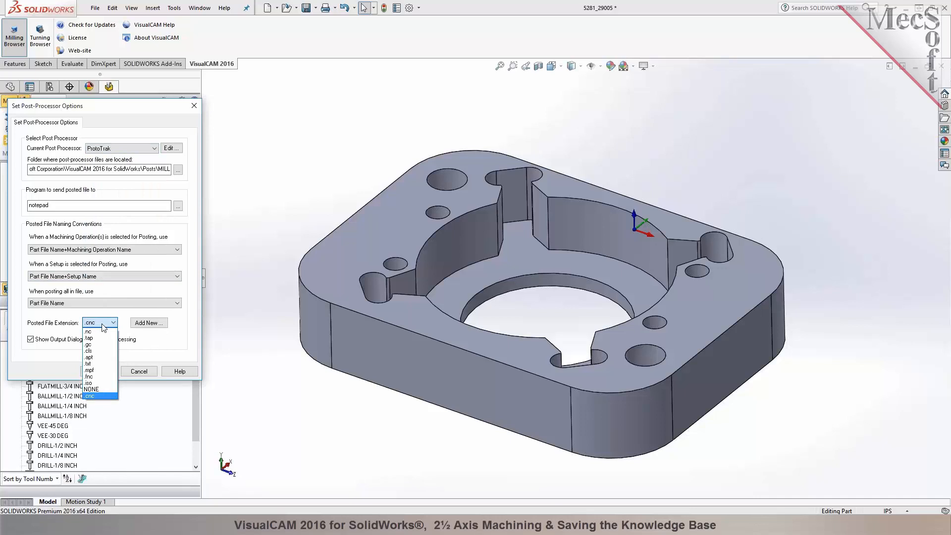
left_click(151, 345)
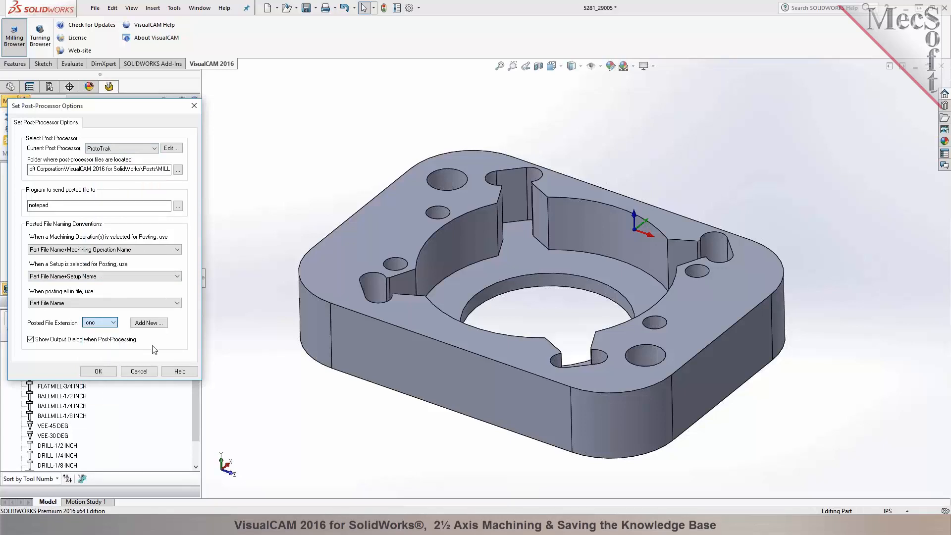
left_click(106, 325)
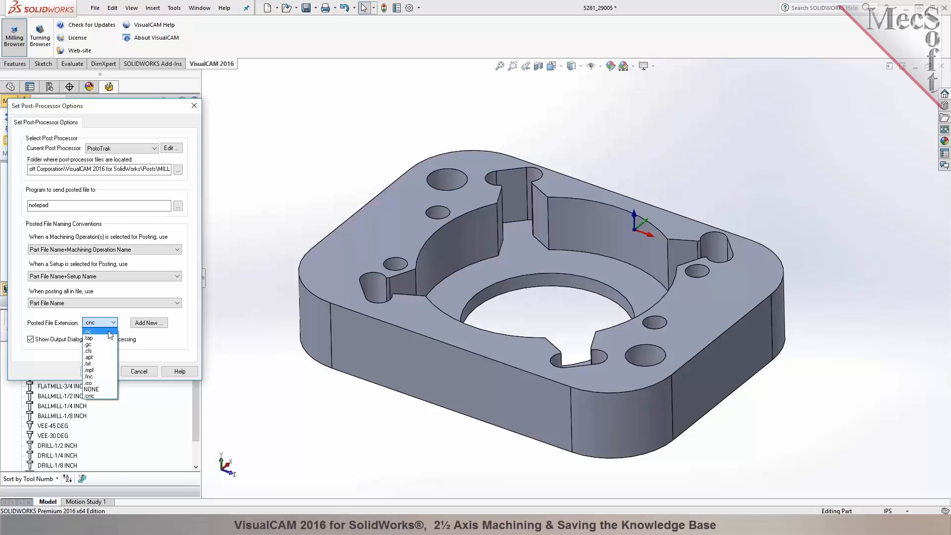
left_click(109, 332)
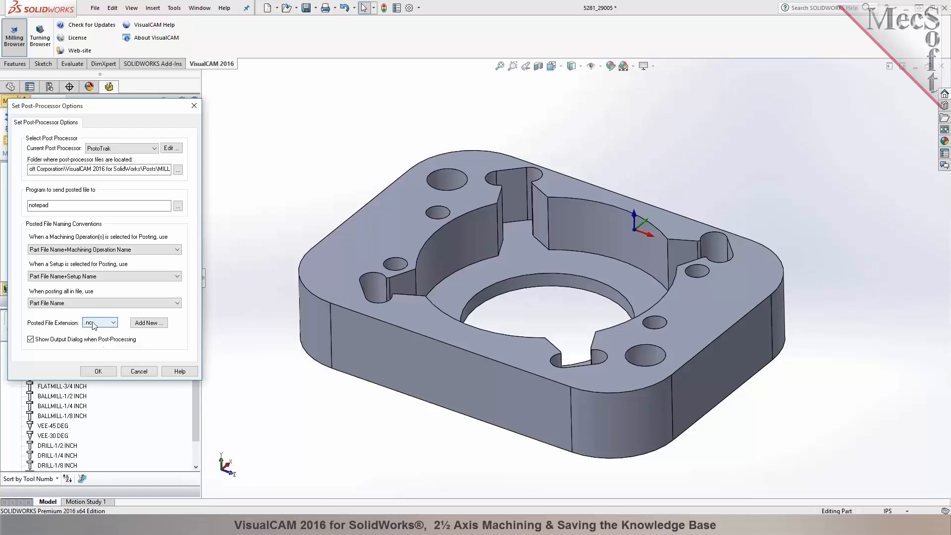
left_click(105, 372)
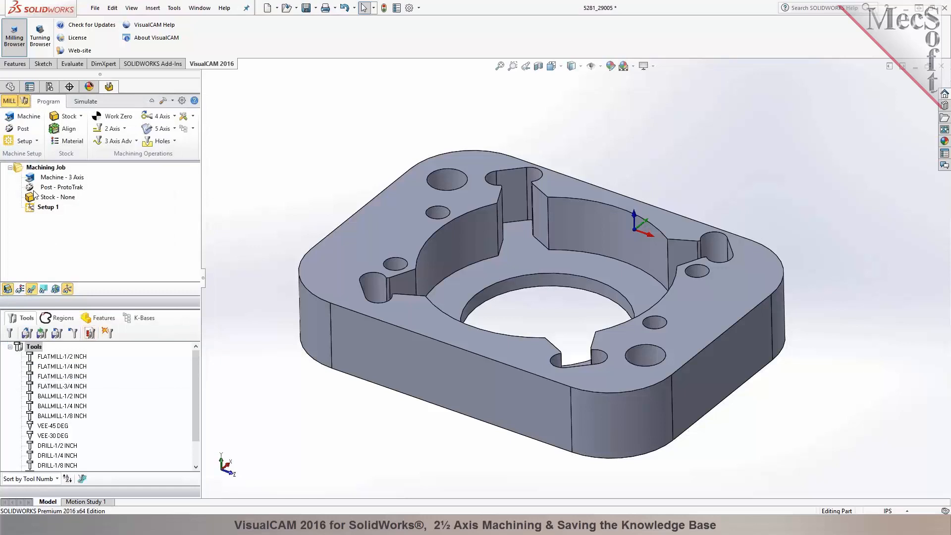
Save the part file with its machining setup
middle_click_drag(345, 167, 335, 158)
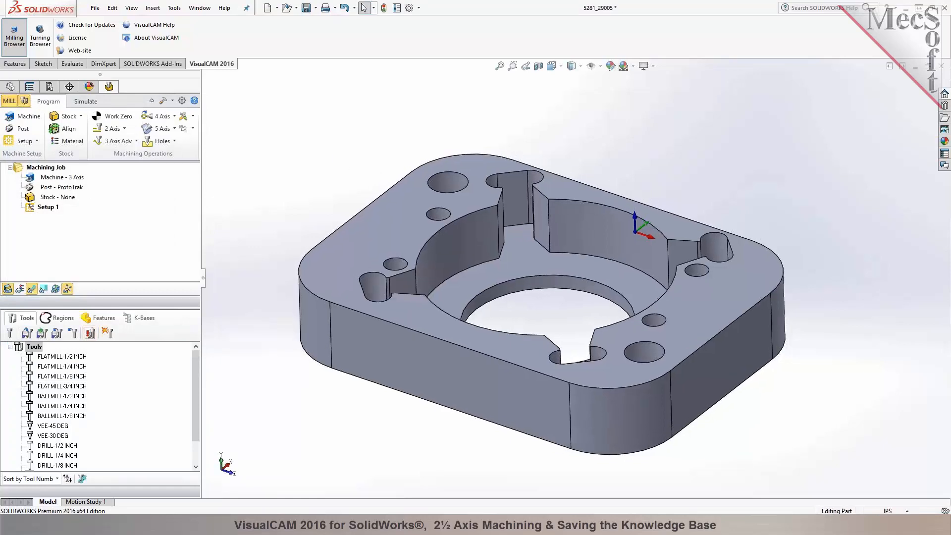
left_click(306, 12)
left_click(683, 387)
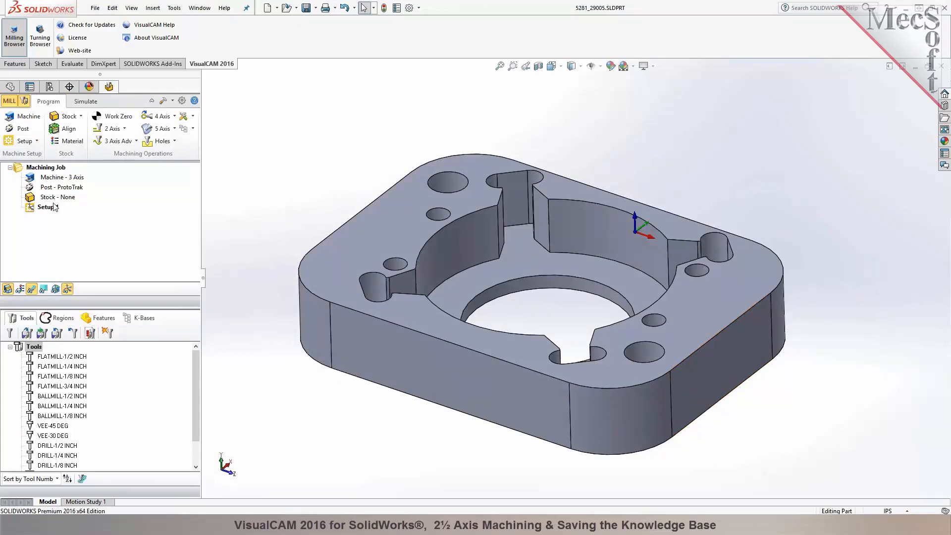
Create a box stock for the job from the model's bounding box
left_click(81, 116)
left_click(84, 132)
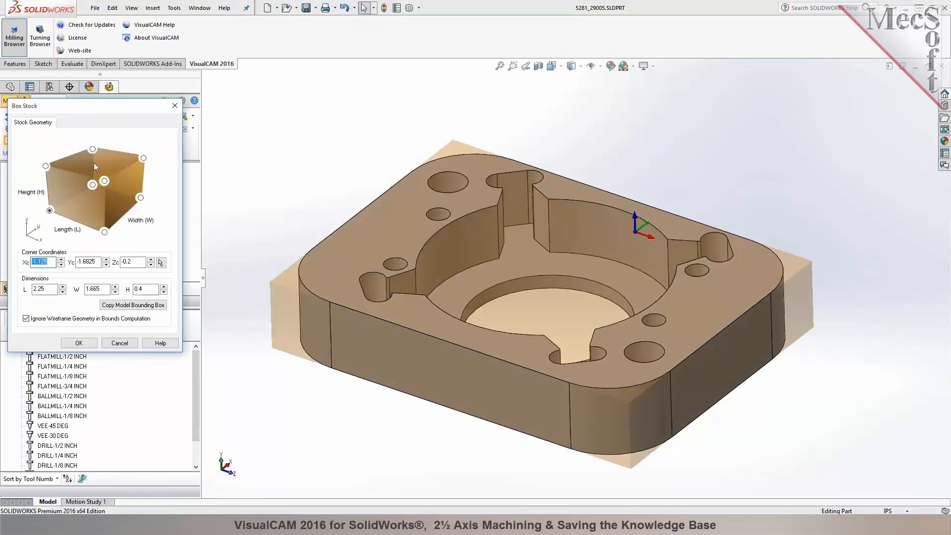
left_click(145, 305)
left_click(78, 343)
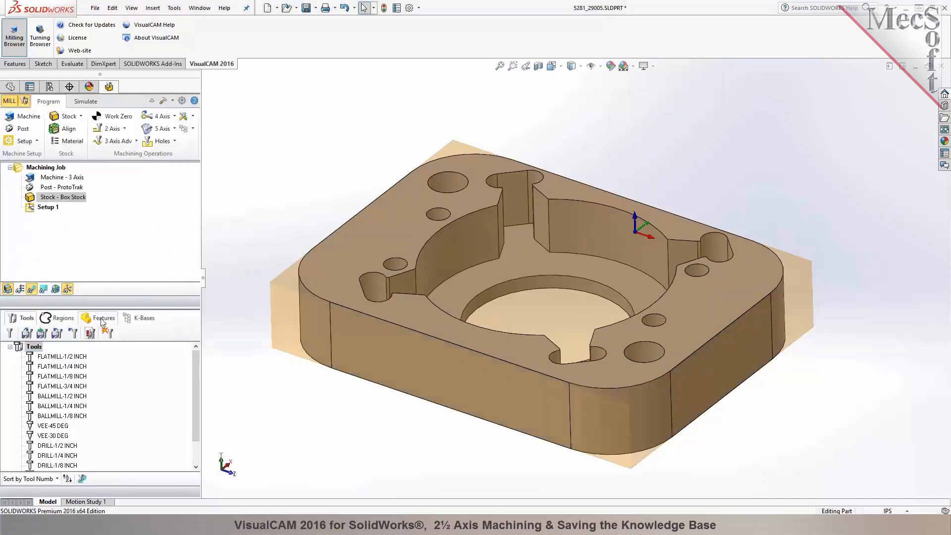
Assign ALUMINUM - 6061 as the stock material
left_click(73, 141)
left_click(124, 176)
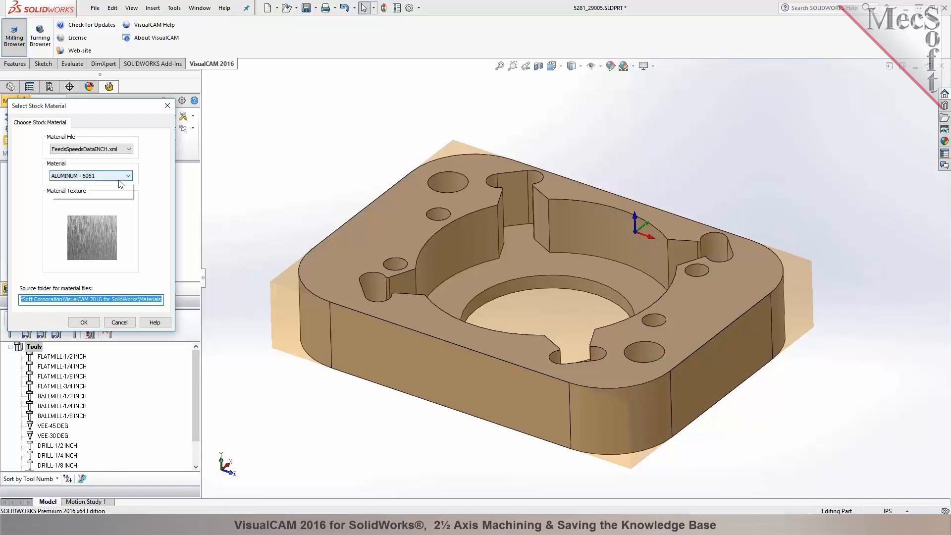
mouse_move(130, 200)
left_mouse_down()
mouse_move(135, 260)
mouse_move(145, 210)
mouse_move(135, 194)
left_mouse_up()
left_click(114, 197)
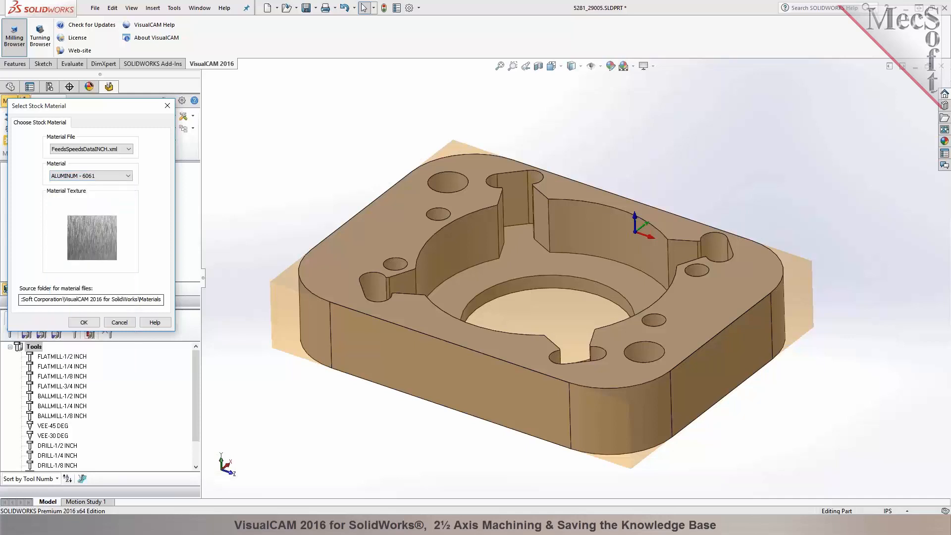
left_click(81, 323)
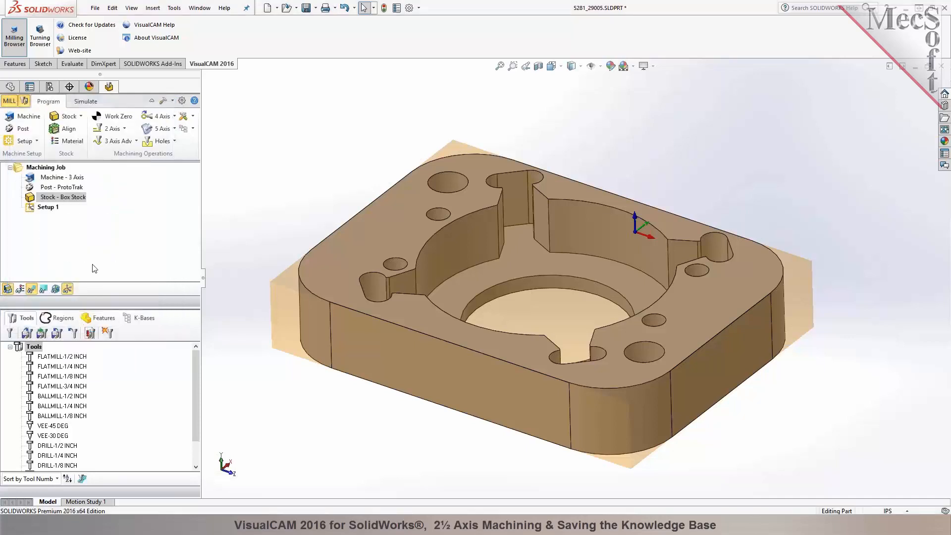
Preview the stock block with its material texture in simulation mode, and return to programming mode
left_click(20, 289)
left_click(85, 101)
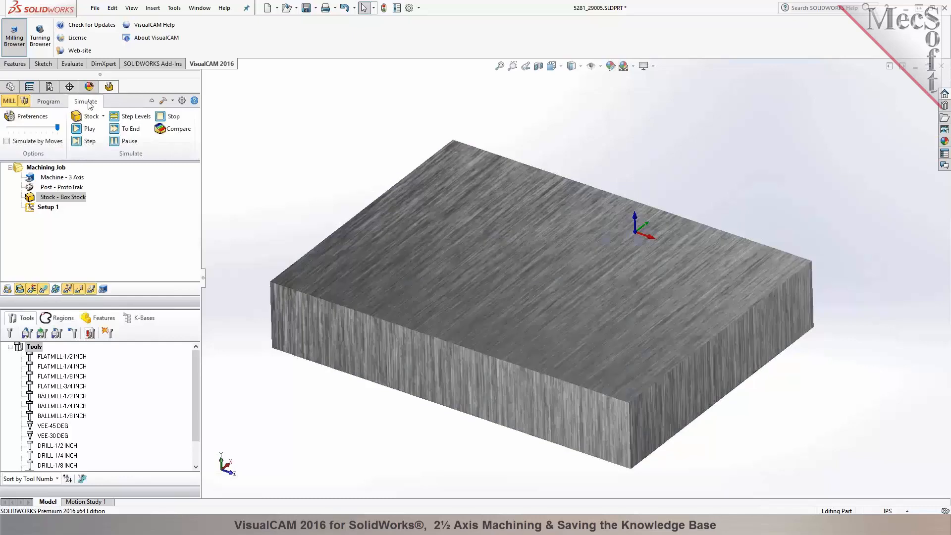
left_click_drag(291, 158, 291, 121)
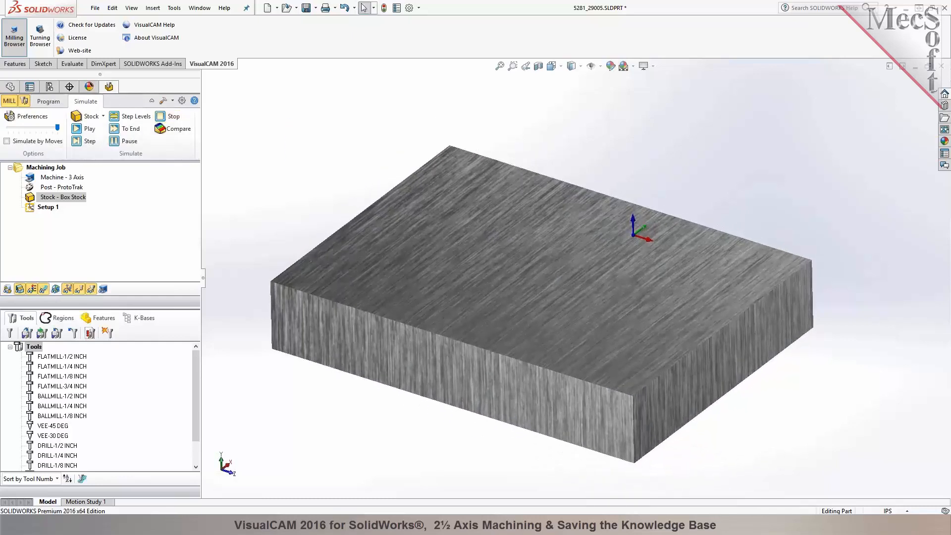
left_click(50, 101)
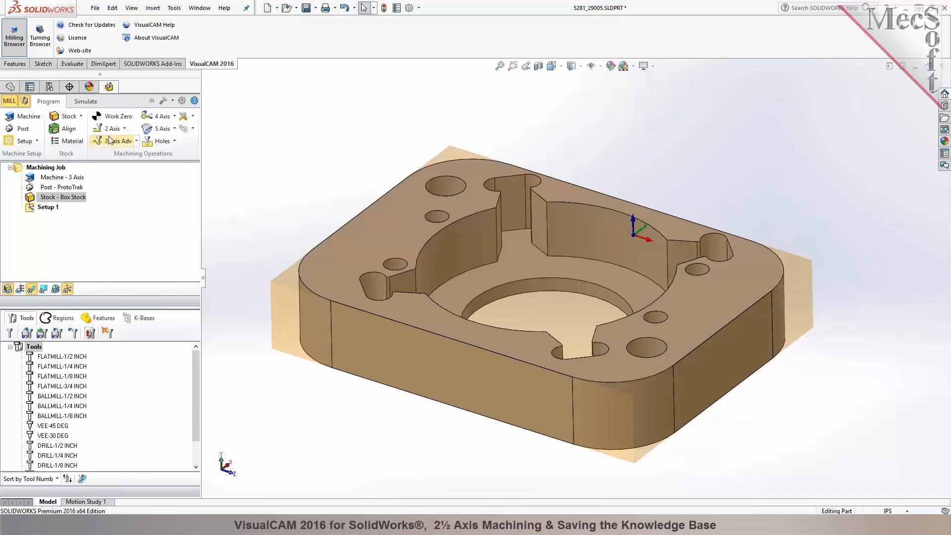
Define a work zero set to the stock box, with Highest Z as the zero face and Center as the zero position
left_click(113, 118)
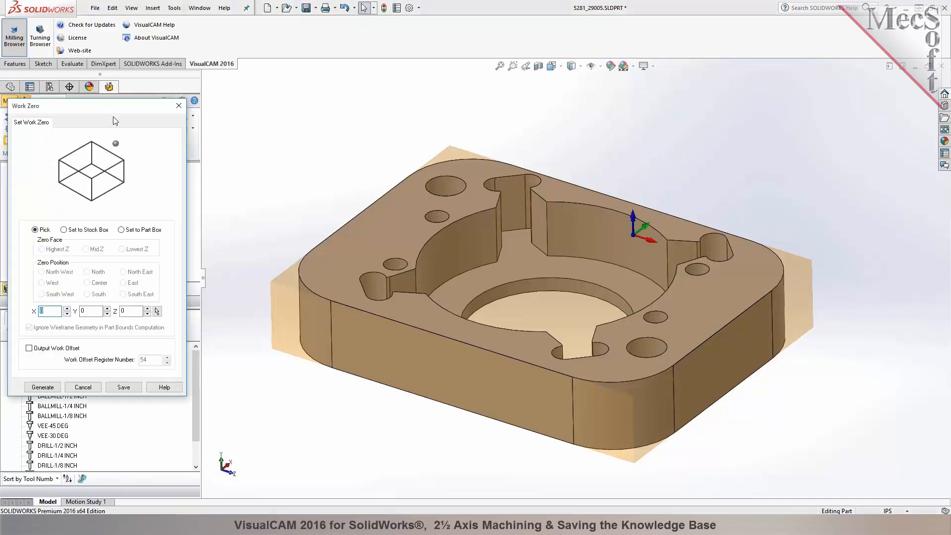
left_click_drag(74, 109, 217, 85)
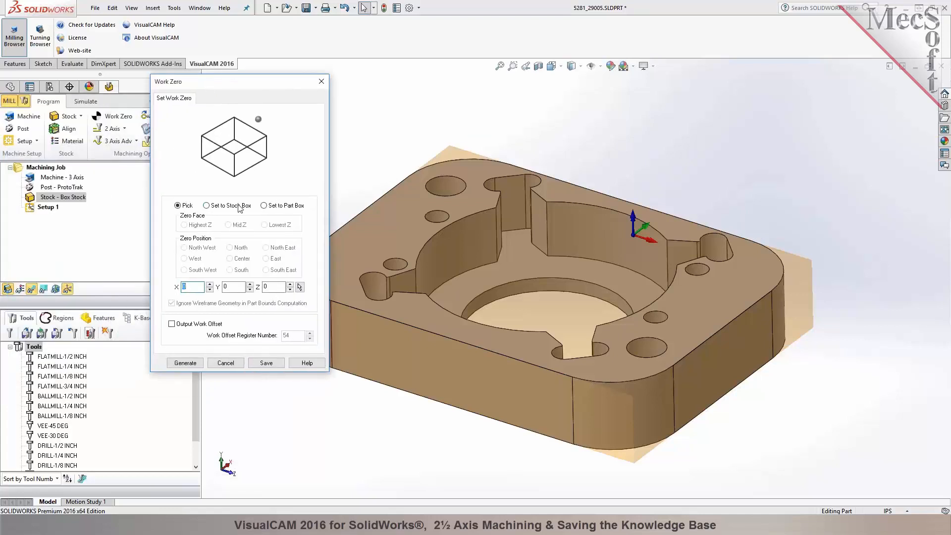
scroll(484, 121, "up", 2)
scroll(557, 260, "down", 1)
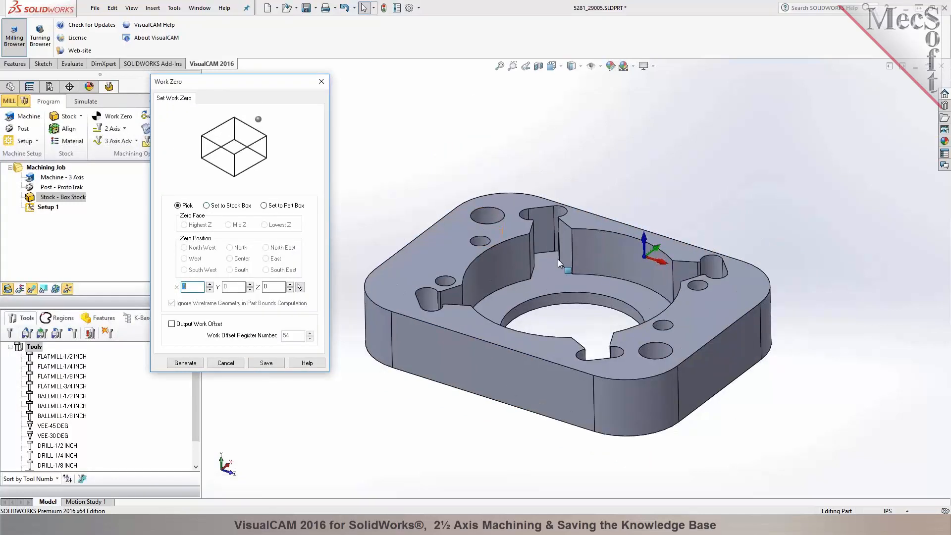
left_click(206, 205)
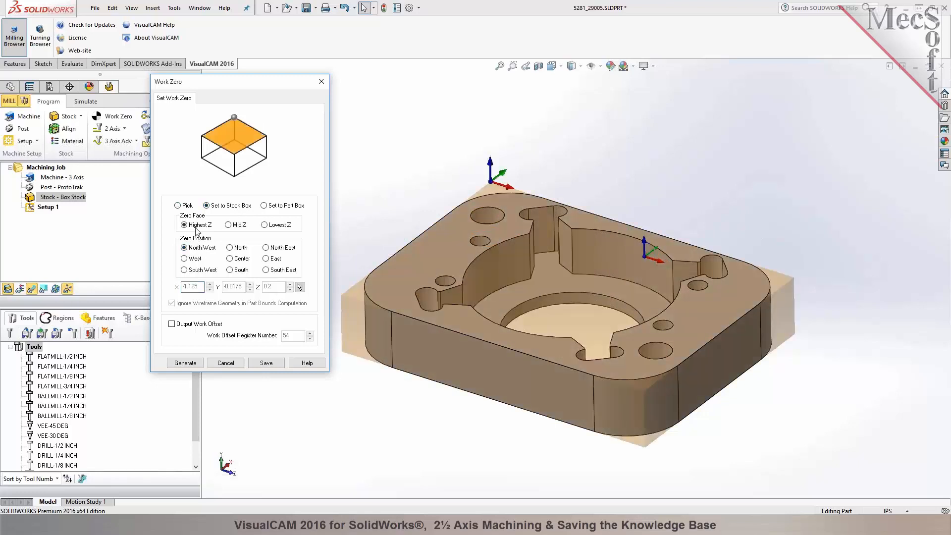
left_click(237, 226)
left_click(265, 225)
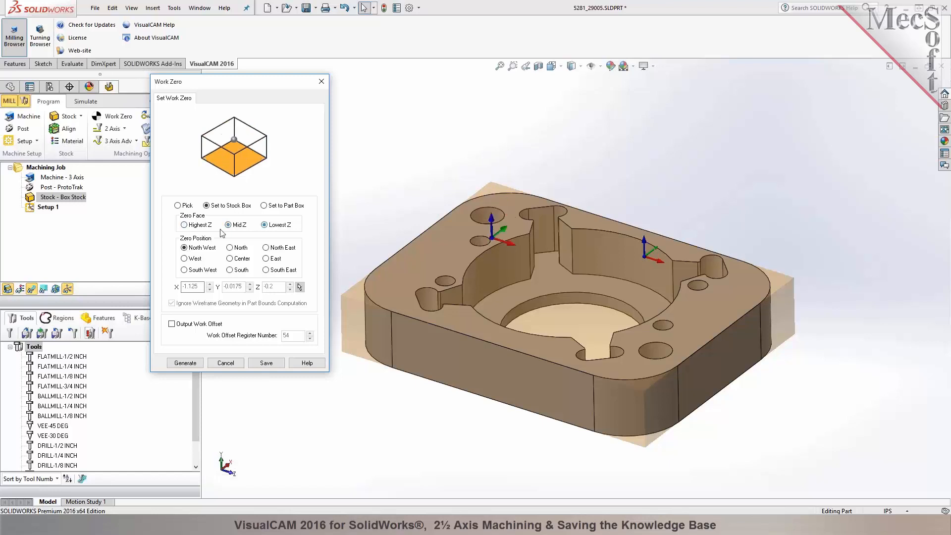
left_click(186, 225)
left_click(230, 259)
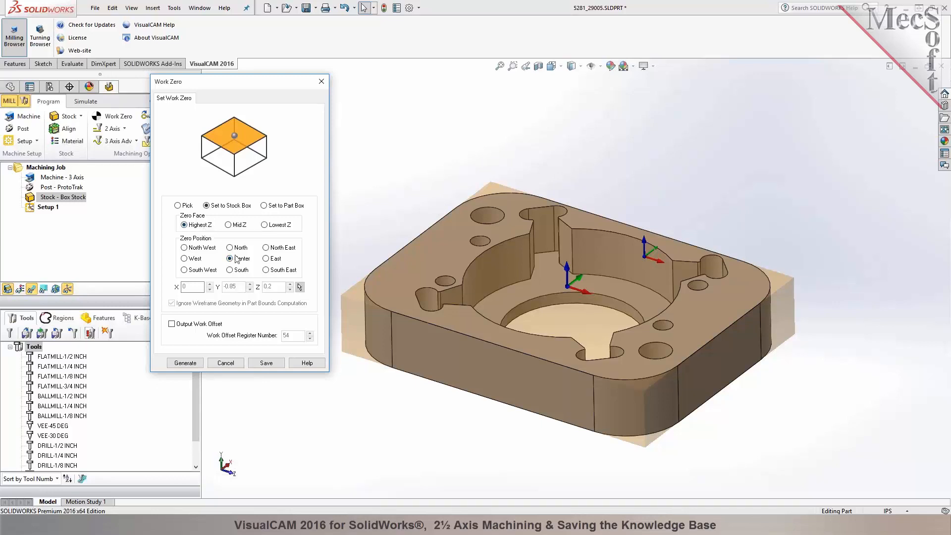
Try the work offset output option, leave it disabled, and generate the work zero
left_click(182, 325)
left_click_drag(295, 336, 260, 335)
left_click(177, 325)
left_click(188, 362)
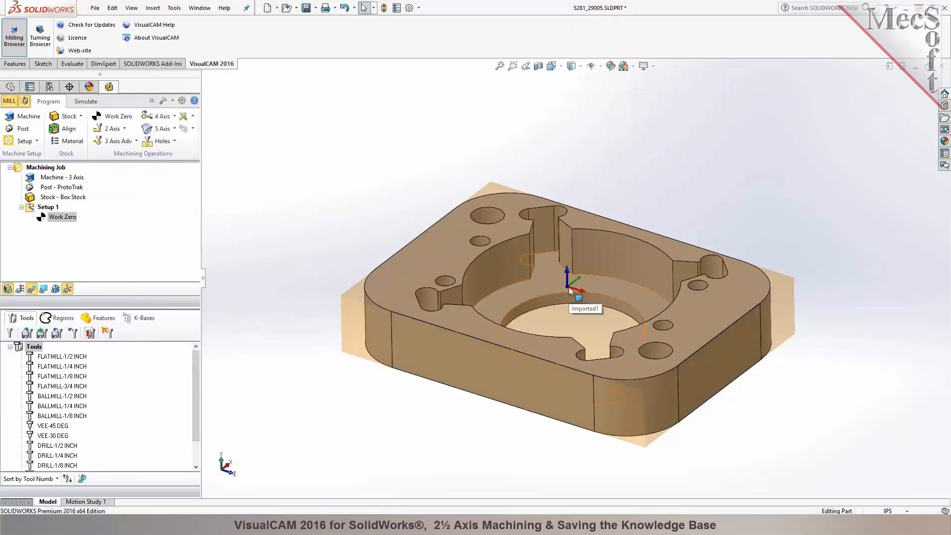
Compare the origins of Setup 1 and the work zero on the model
left_click(46, 208)
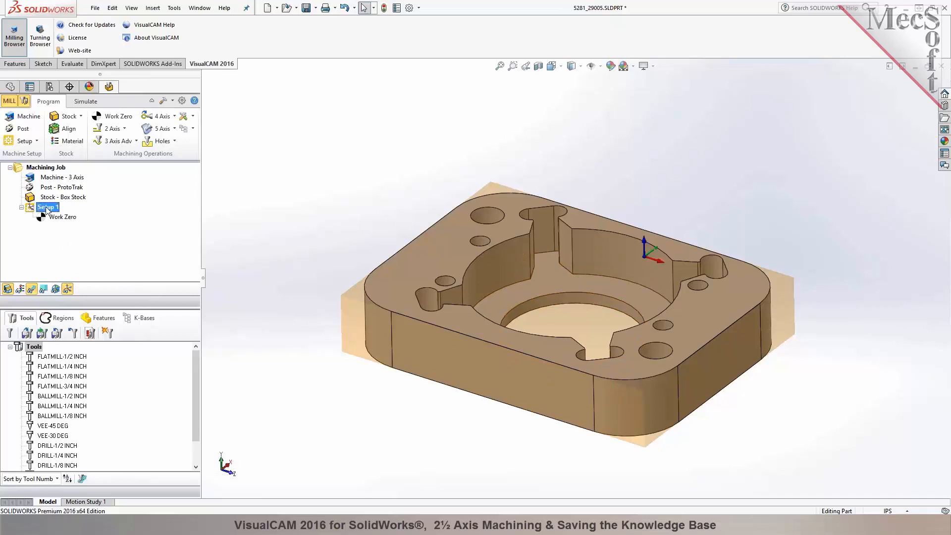
left_click(48, 219)
scroll(702, 293, "down", 2)
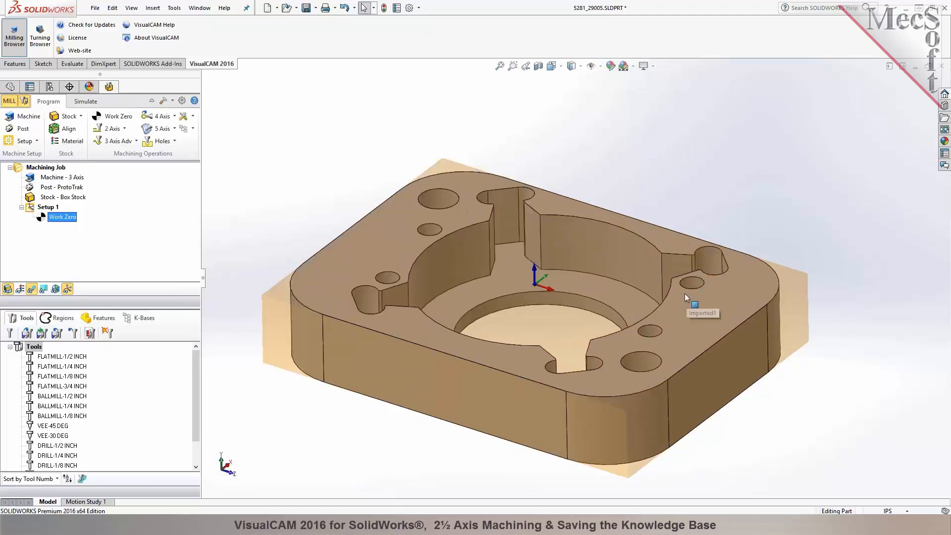
Inspect the central pocket and check the radius of the rounded end of one of its side slots
middle_click_drag(448, 280, 475, 279)
scroll(430, 281, "down", 2)
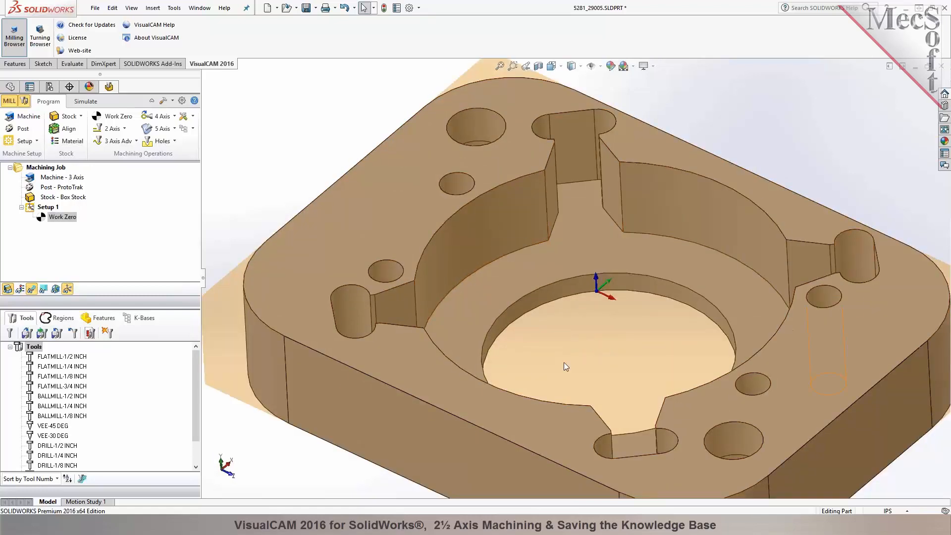
left_click(863, 231)
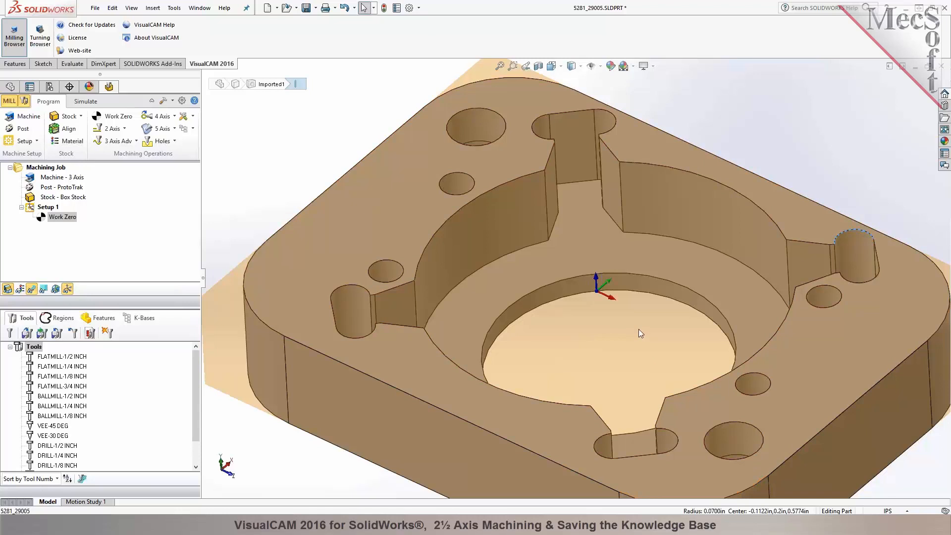
scroll(638, 328, "up", 2)
middle_click_drag(640, 322, 639, 297)
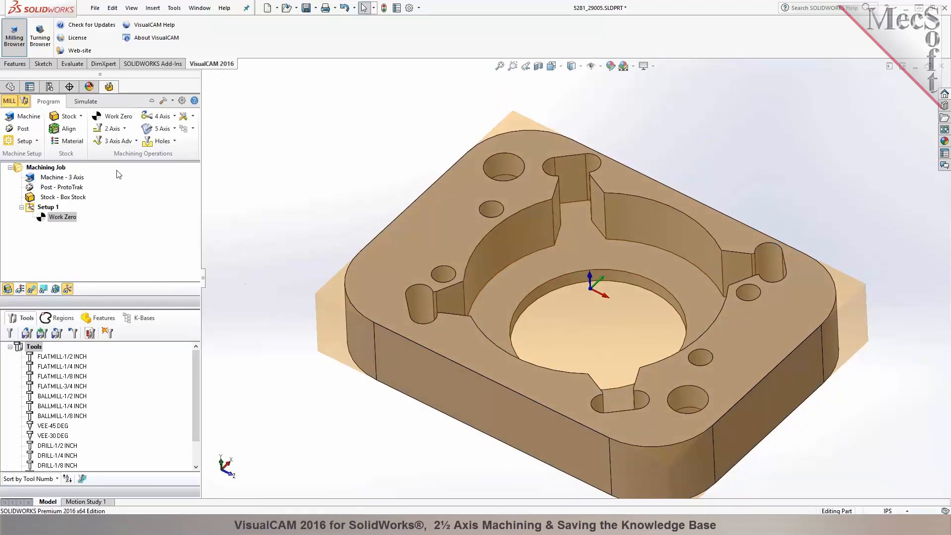
Start a 2½ axis Pocketing operation and select the upper edge loop of the central pocket as its machining region
left_click(125, 129)
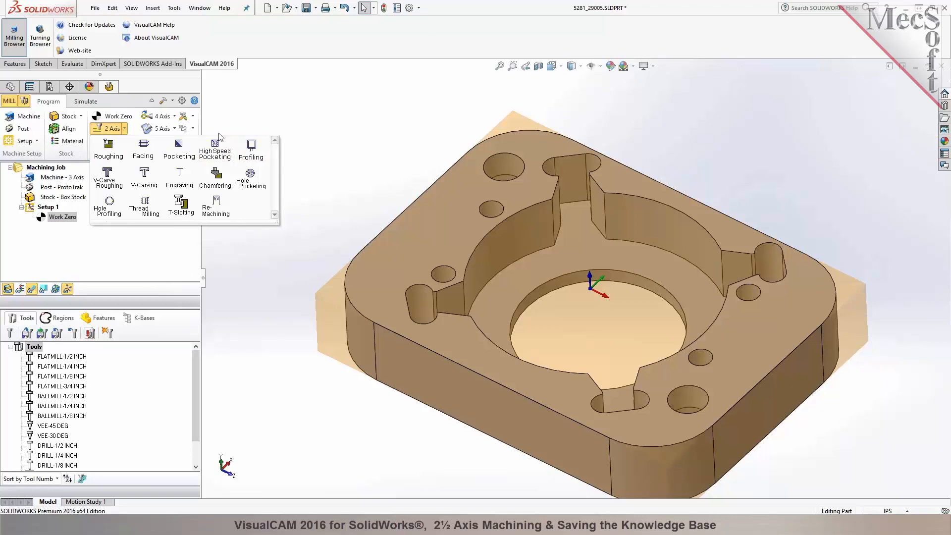
left_click(180, 148)
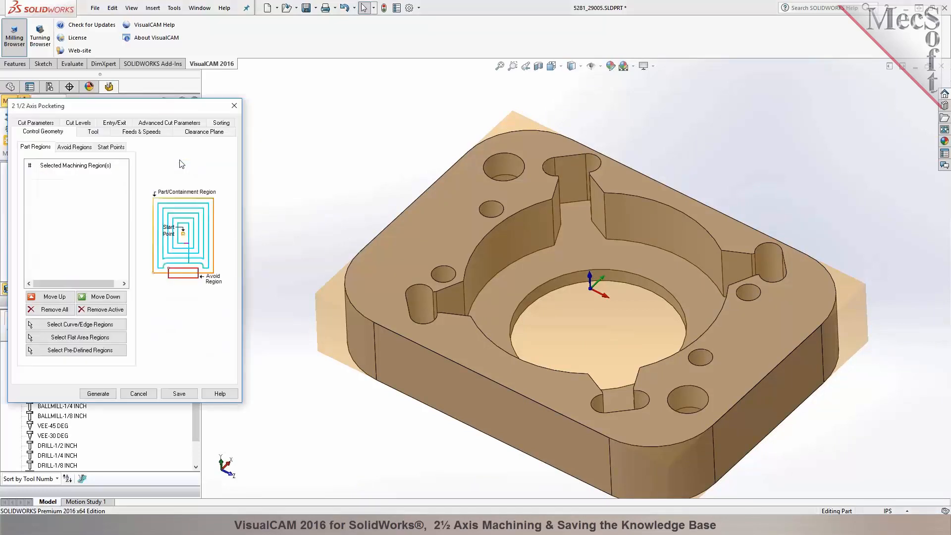
left_click(70, 324)
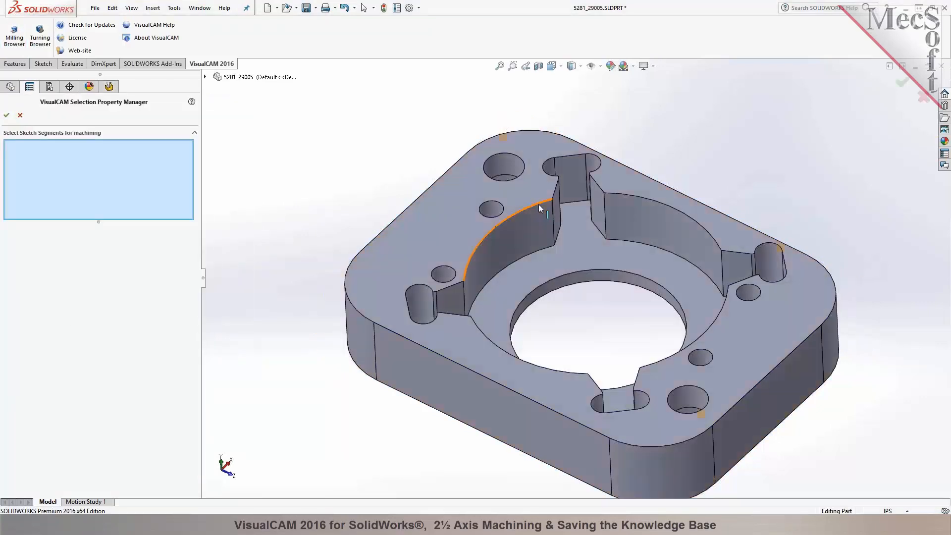
right_click(539, 204)
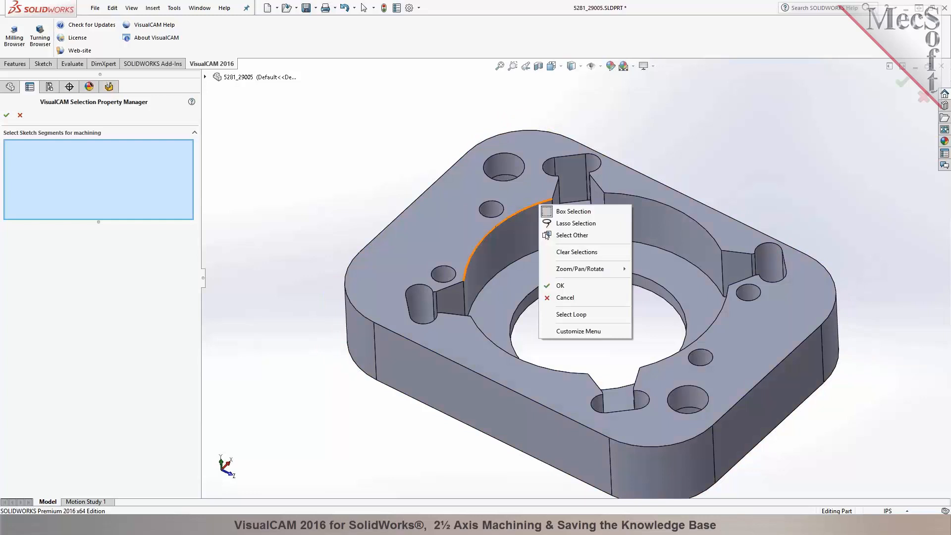
left_click(569, 315)
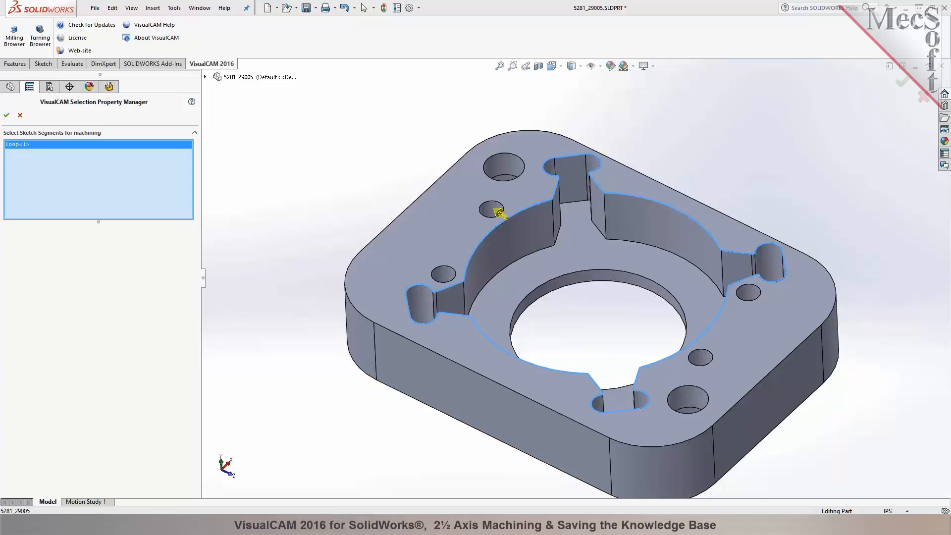
left_click(7, 116)
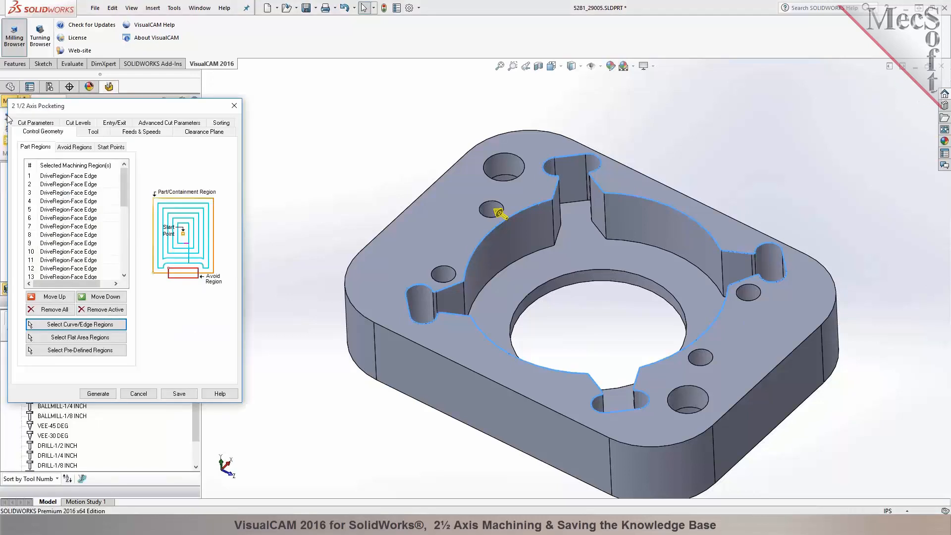
Preview the FLATMILL-1/2 INCH tool on the part and select it for the pocketing operation
left_click(93, 132)
left_click(495, 228)
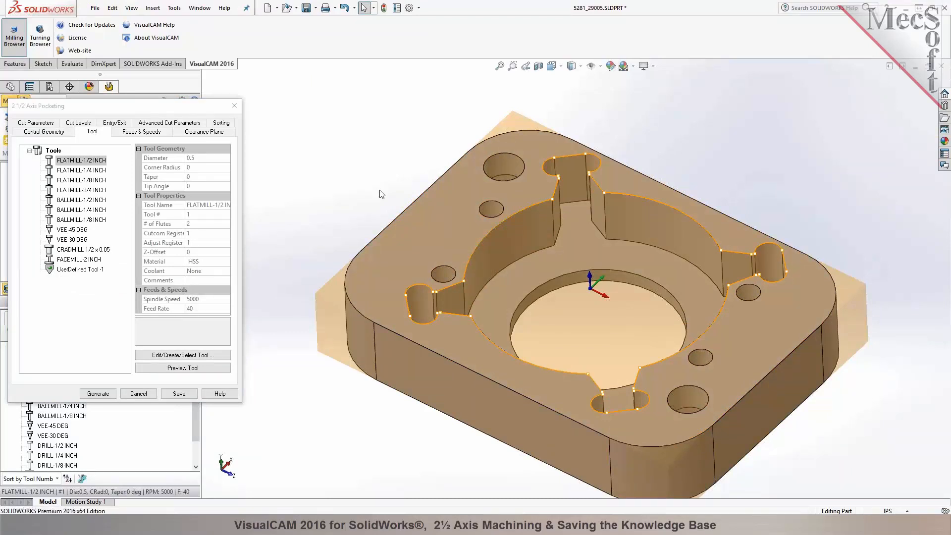
left_click(50, 161)
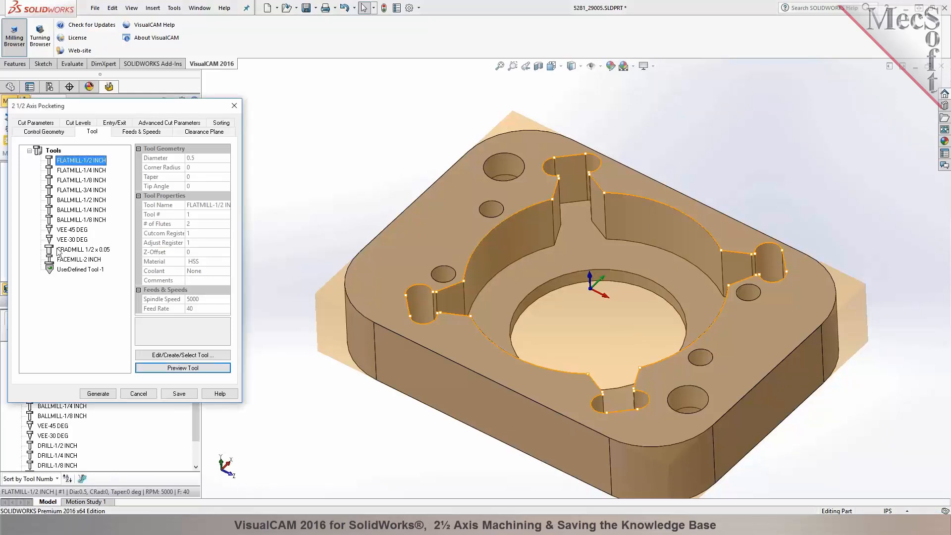
Review the FLATMILL-1/2 INCH tool's definition and the feeds and speeds table for ALUMINUM - 6061, keeping its values and the tool selection
left_click(198, 354)
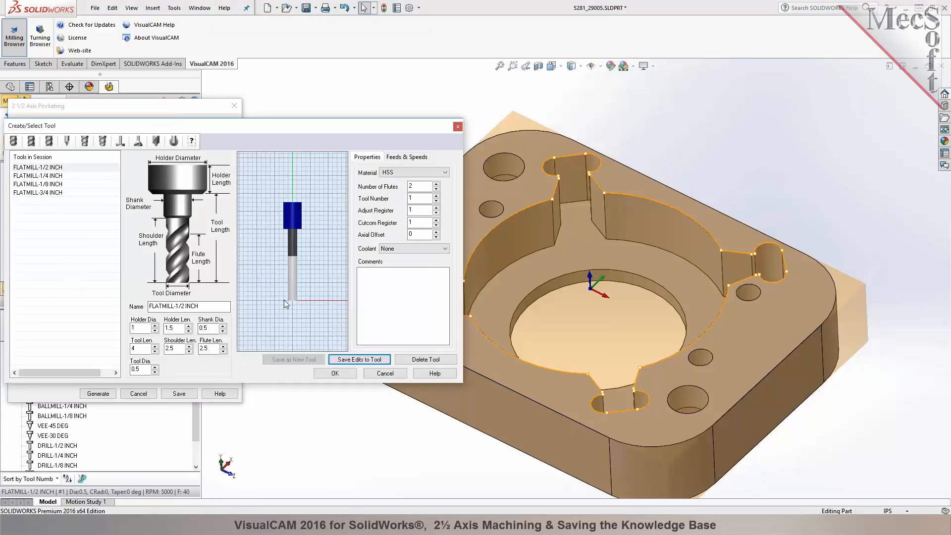
left_click(407, 157)
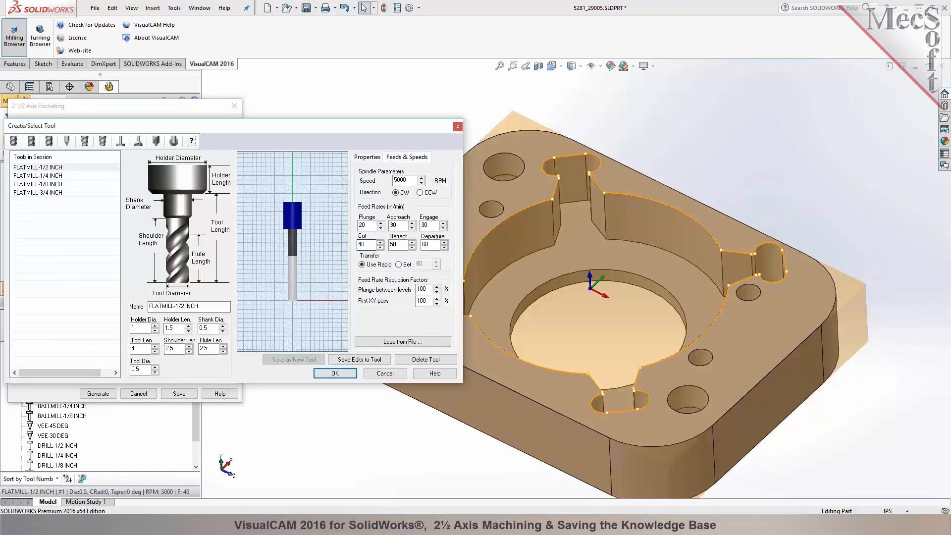
left_click(372, 339)
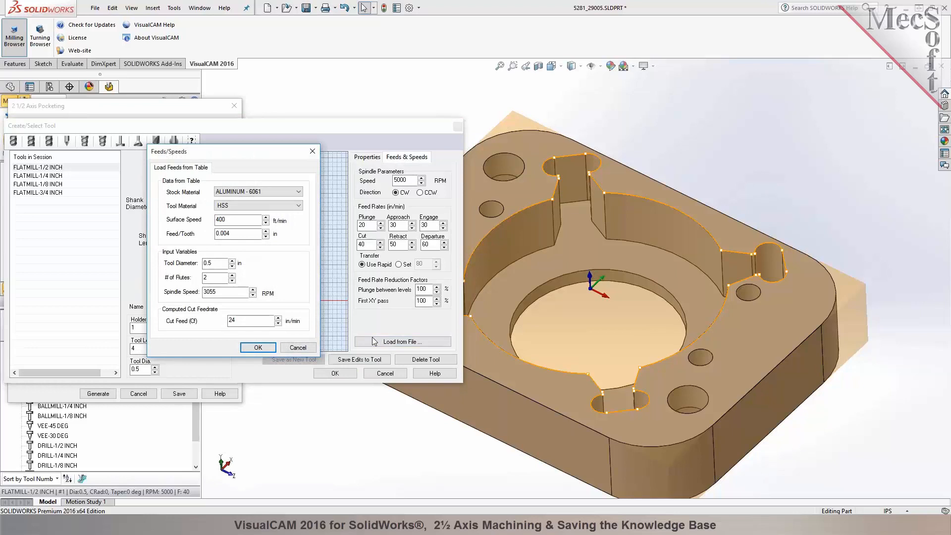
left_click(307, 350)
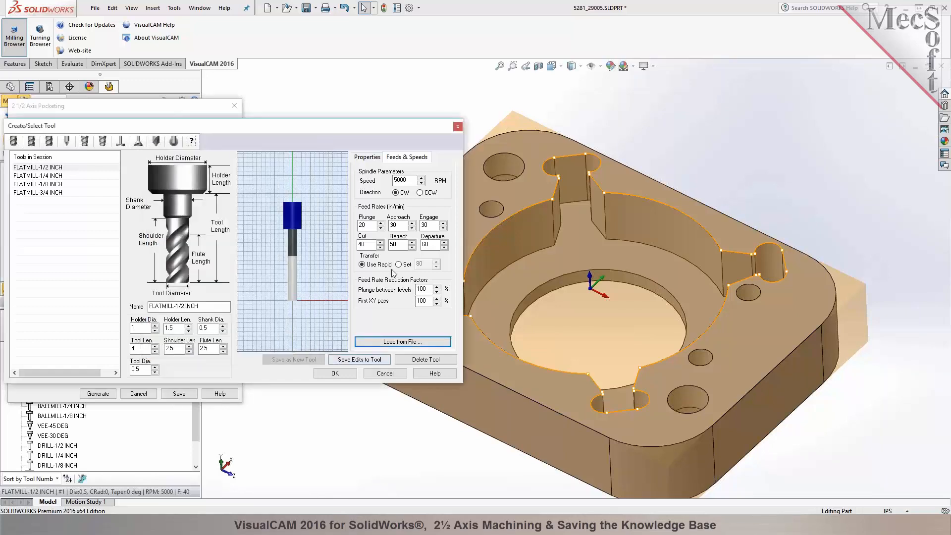
left_click_drag(198, 126, 272, 115)
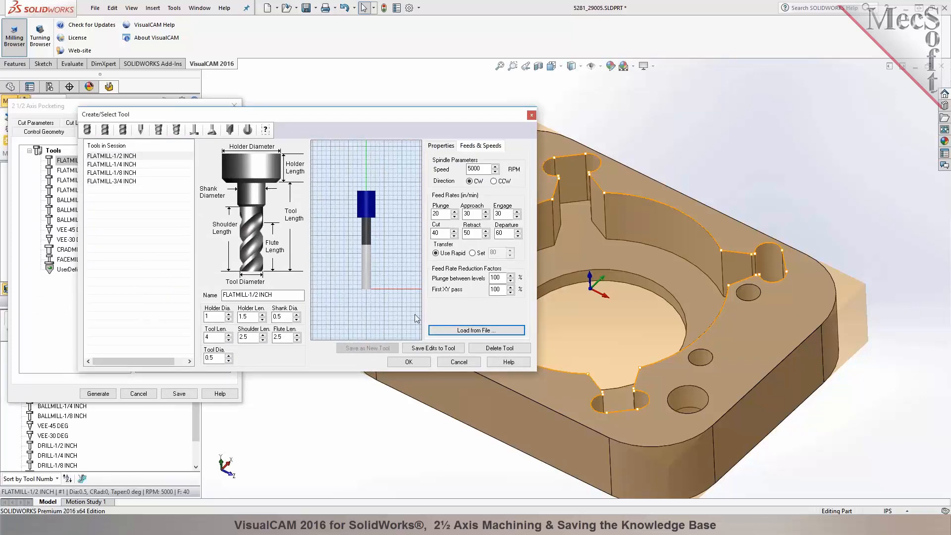
left_click(403, 363)
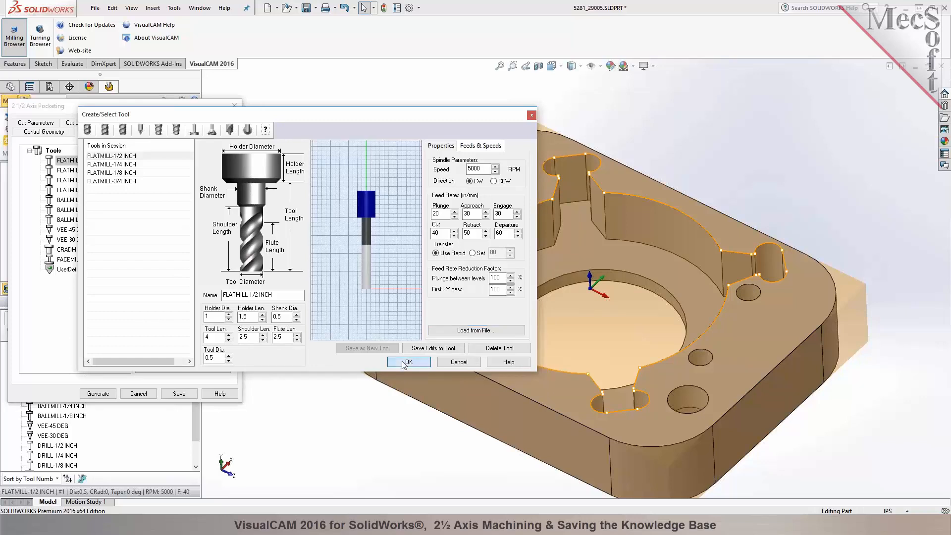
left_click(50, 161)
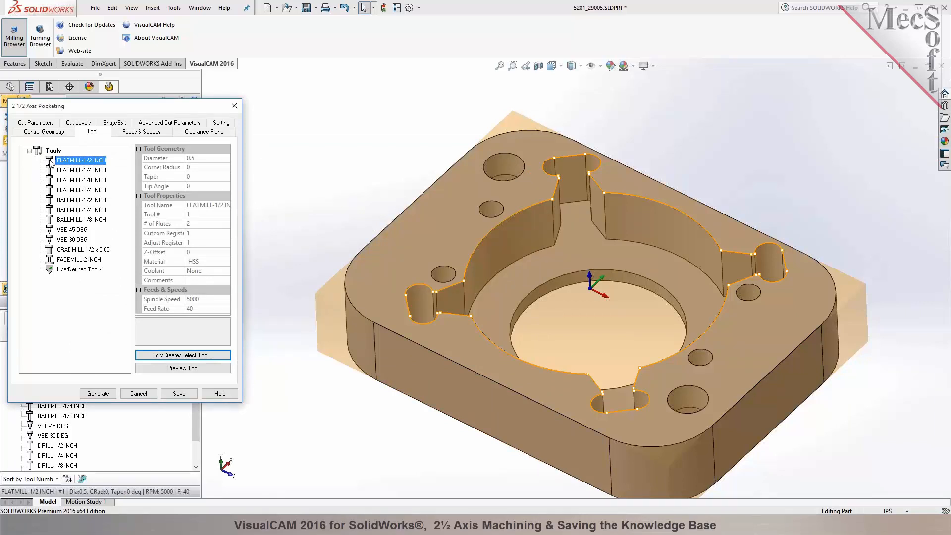
Set the pocketing operation's coolant to Flood and preview its automatic clearance plane over the part
left_click(149, 133)
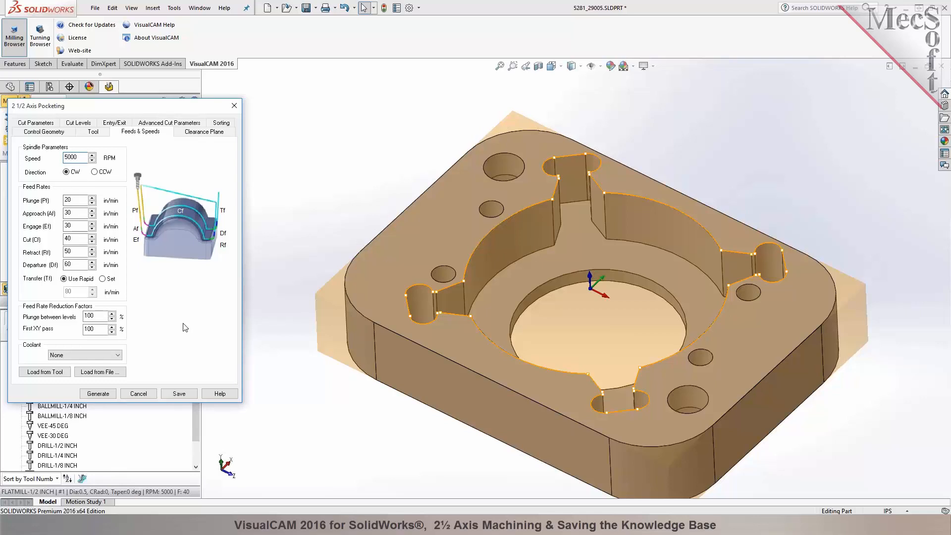
left_click(118, 355)
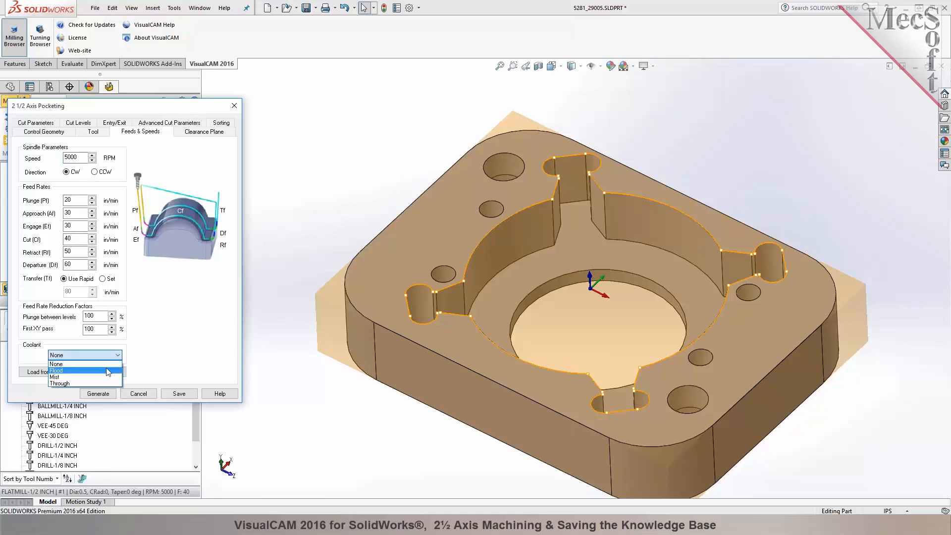
left_click(109, 371)
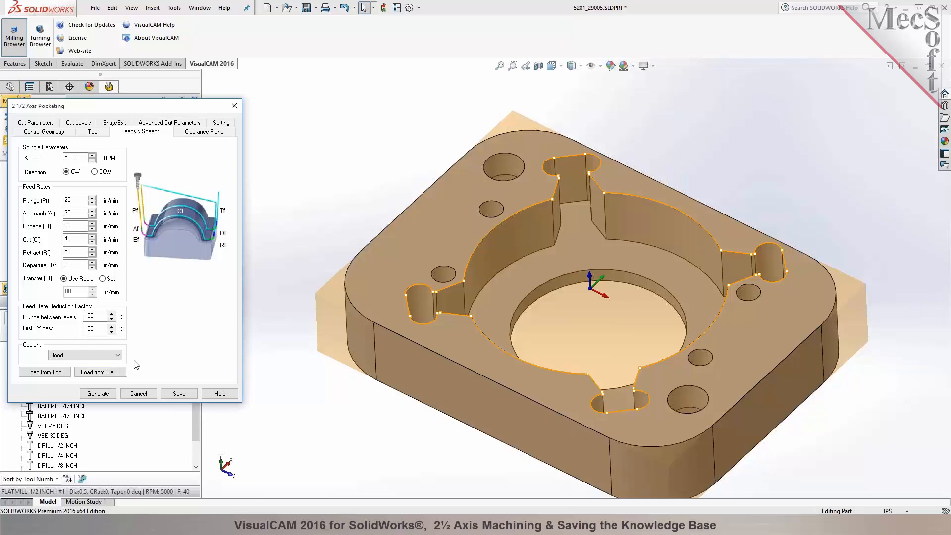
left_click(219, 132)
middle_click_drag(378, 214, 386, 196)
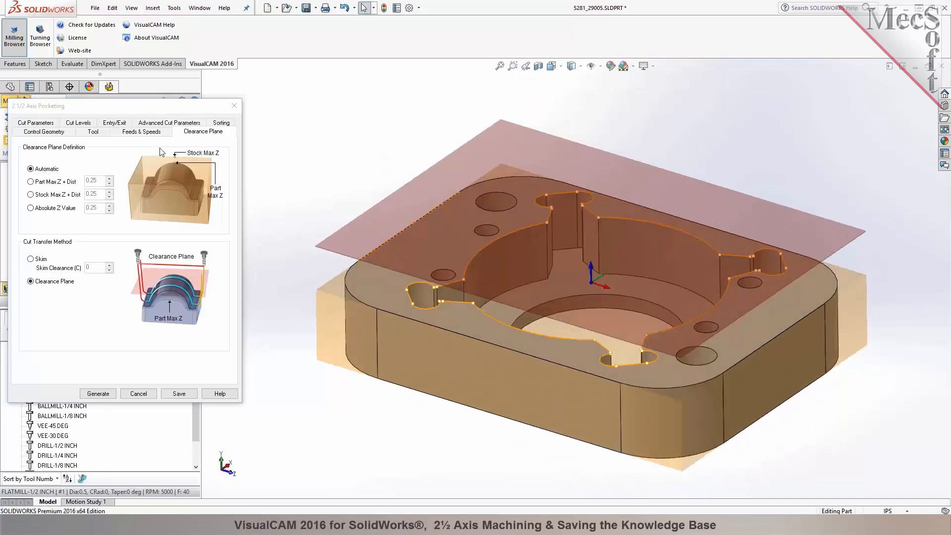
left_click(154, 133)
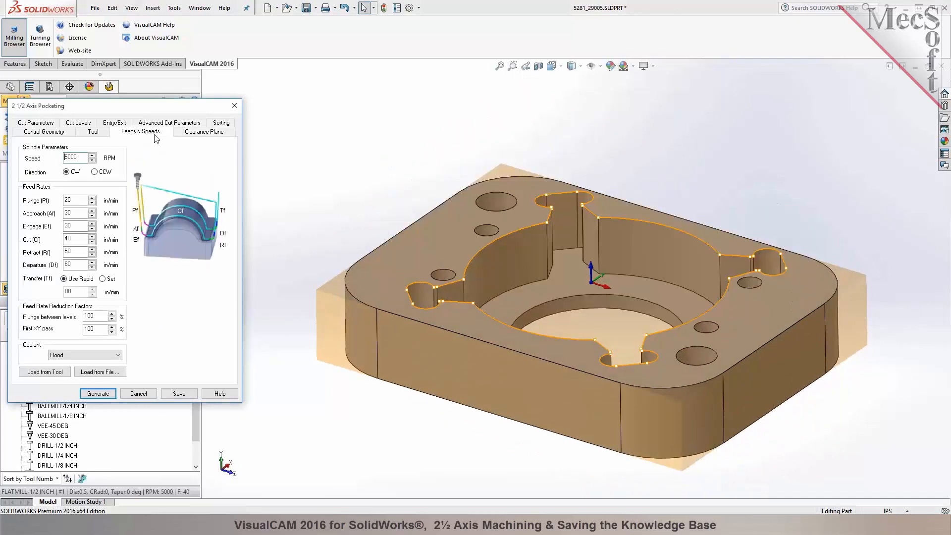
Reset the operation's coolant to None and check the automatic clearance plane again
left_click(109, 355)
left_click(109, 365)
left_click(205, 132)
mouse_move(421, 283)
middle_mouse_down()
mouse_move(475, 242)
mouse_move(476, 230)
mouse_move(463, 308)
middle_mouse_up()
left_click(147, 135)
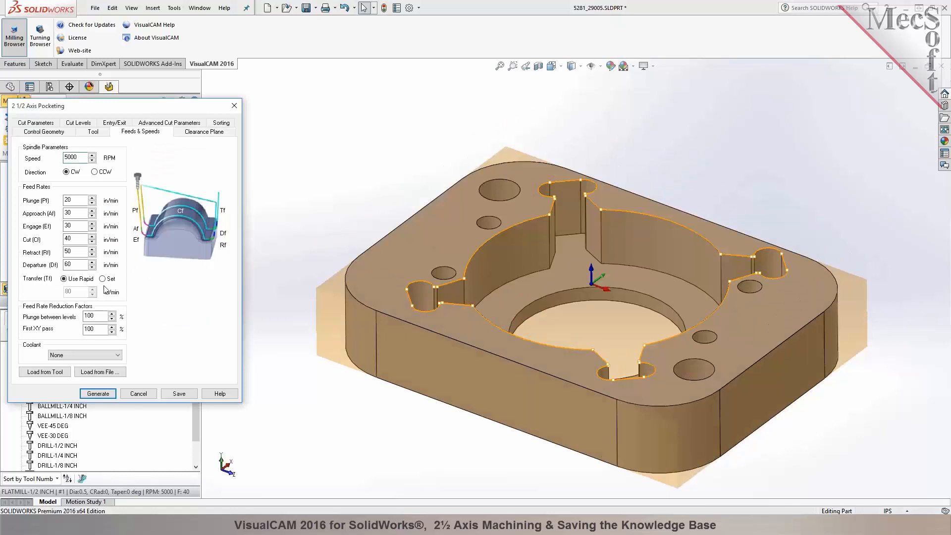
Recalculate FLATMILL-1/2 INCH's feeds from the ALUMINUM - 6061 table with a 1500 RPM spindle speed, save the tool edits and review the operation's feeds
left_click(94, 134)
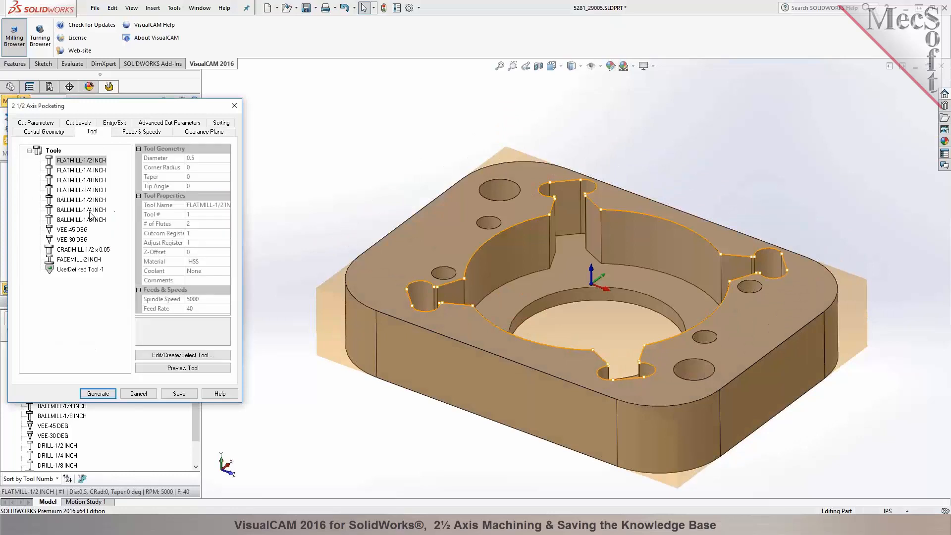
left_click(158, 355)
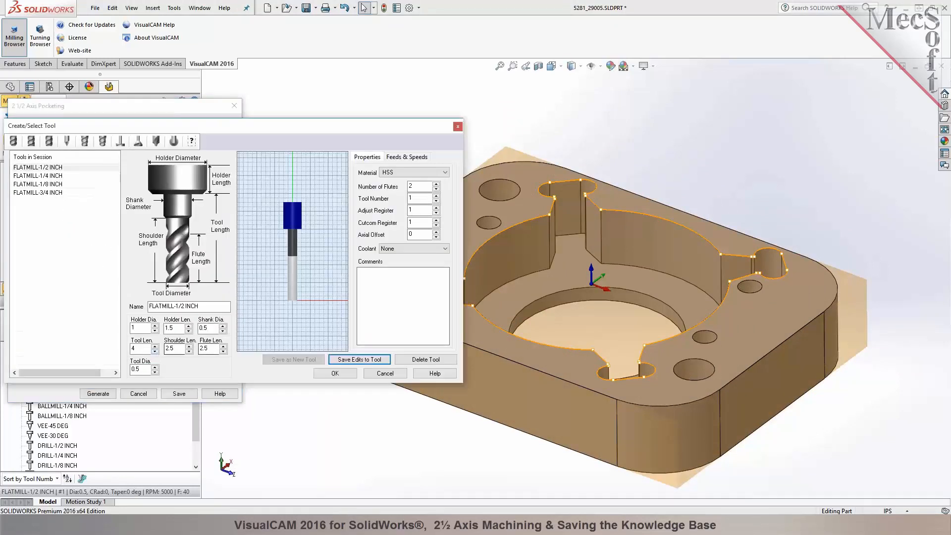
left_click(401, 159)
left_click(403, 342)
double_click(210, 292)
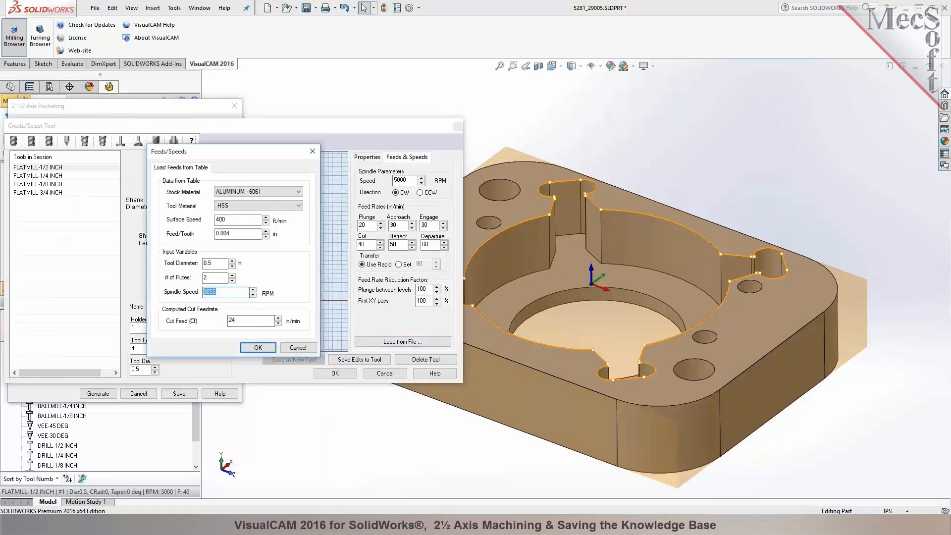
type("1500")
left_click(262, 348)
left_click(345, 362)
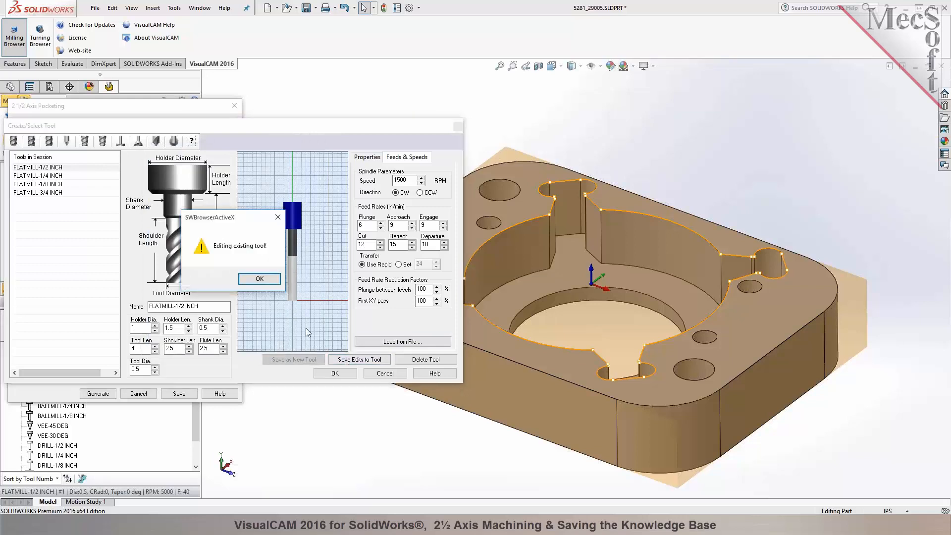
left_click(258, 279)
left_click(347, 375)
left_click(140, 131)
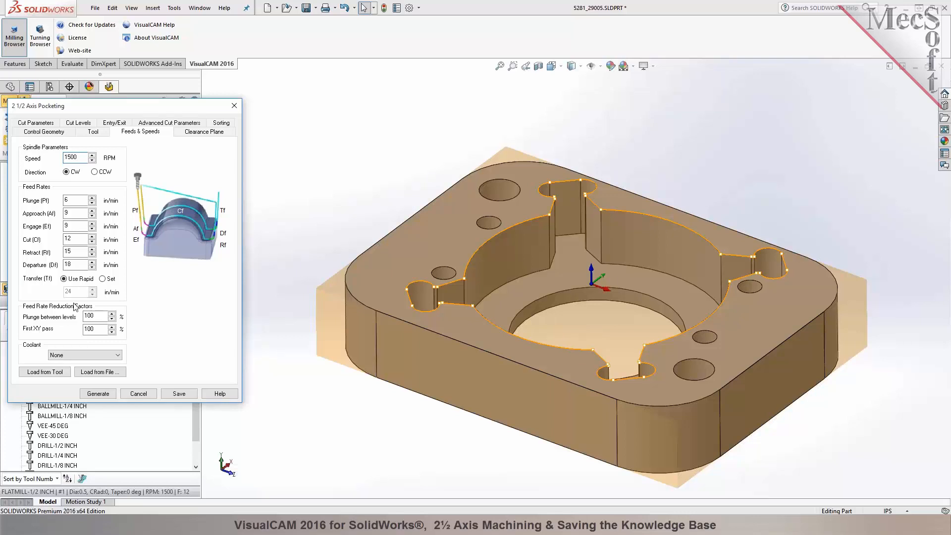
Define the clearance plane as Stock Max Z + Dist with a distance of 0.15 and inspect it on the part
left_click(203, 132)
middle_click_drag(578, 226, 423, 243)
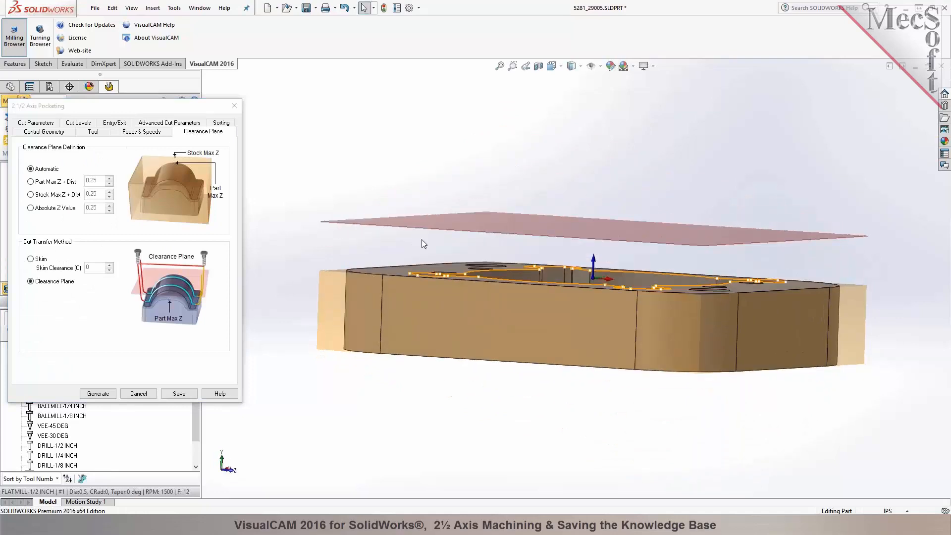
middle_click_drag(435, 233, 429, 297)
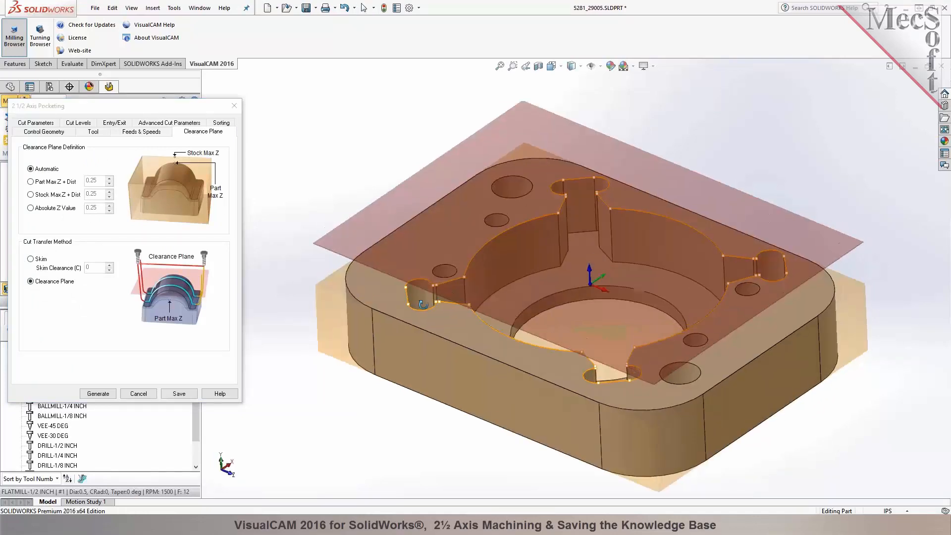
left_click(42, 196)
left_click(93, 194)
left_click_drag(94, 194, 92, 192)
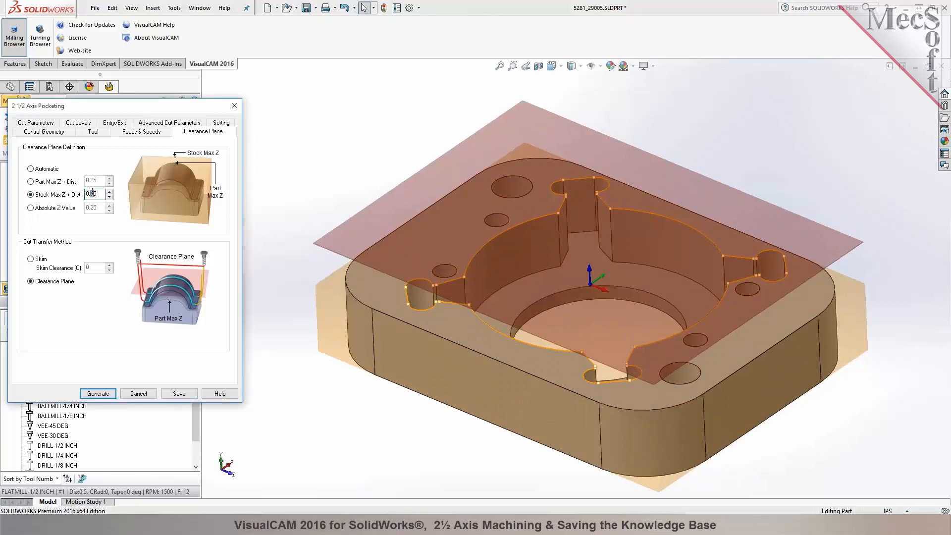
type("1")
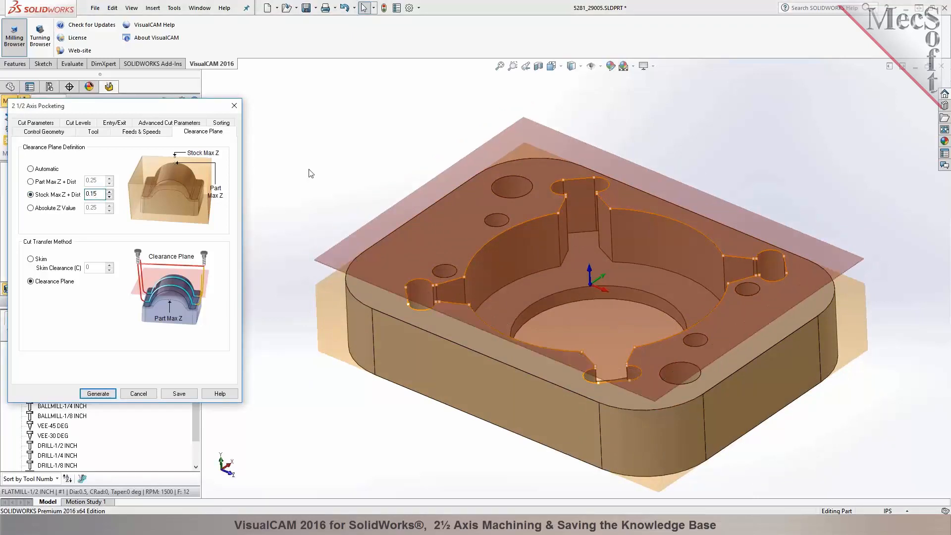
mouse_move(327, 184)
middle_mouse_down()
mouse_move(336, 107)
mouse_move(340, 183)
middle_mouse_up()
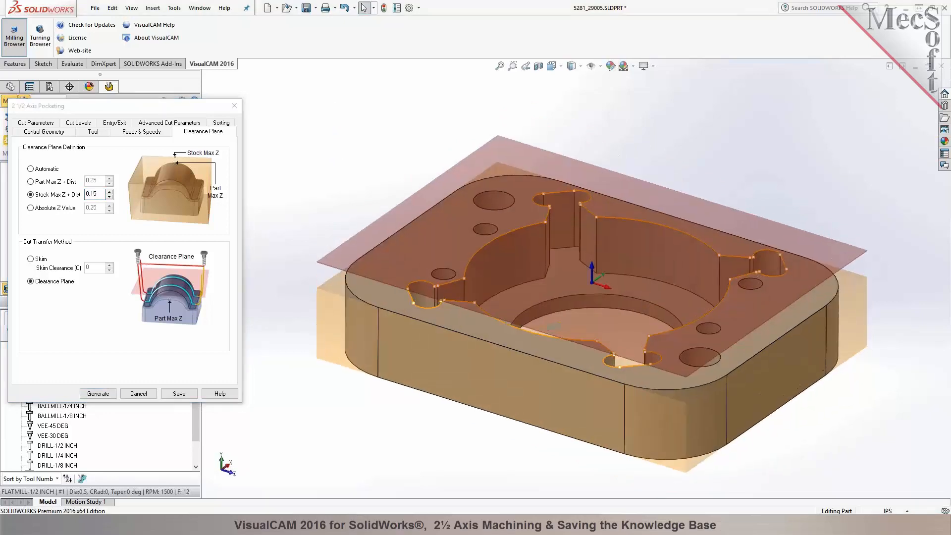
Set the clearance plane's distance above the stock to 0.25
left_click(94, 195)
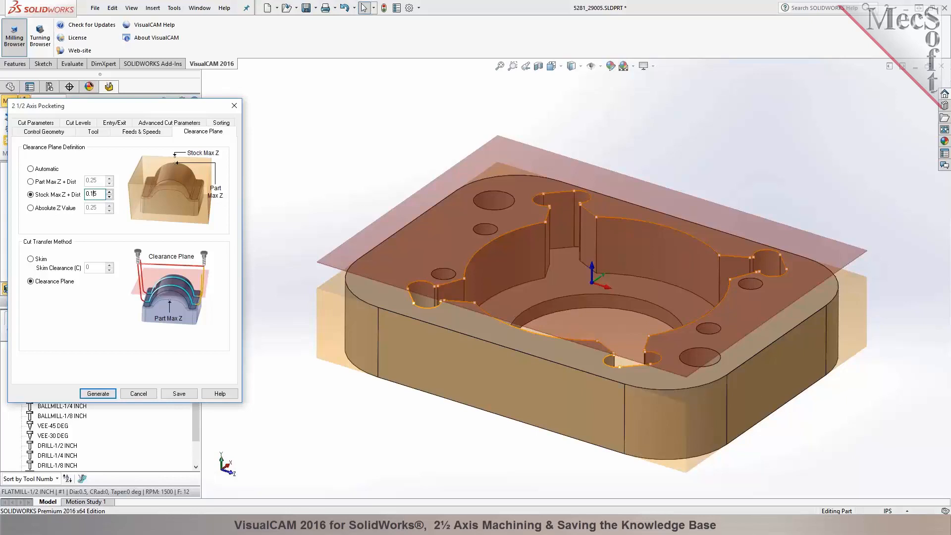
key("BackSpace")
type("2")
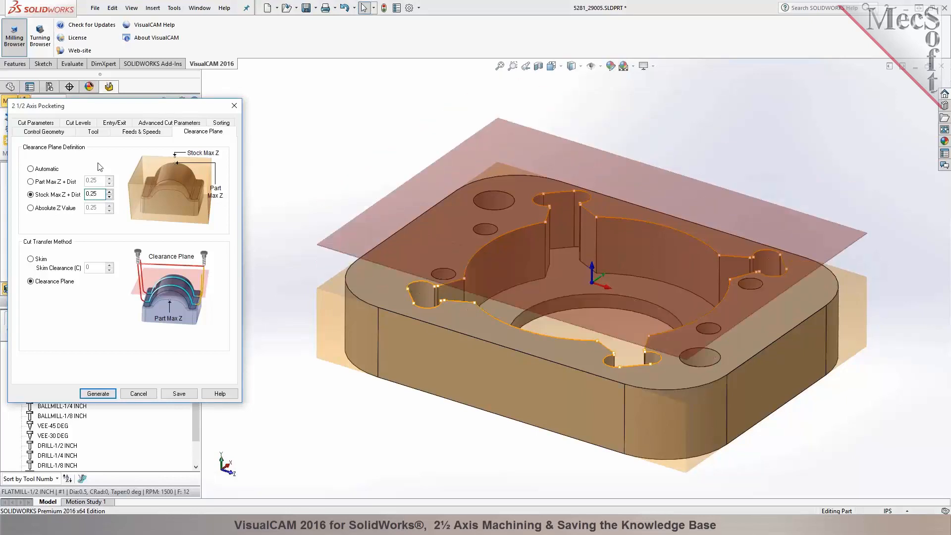
Review the tolerance and stock allowance in the cut parameters and set the cut direction to Climb (Down Cut)
left_click(49, 125)
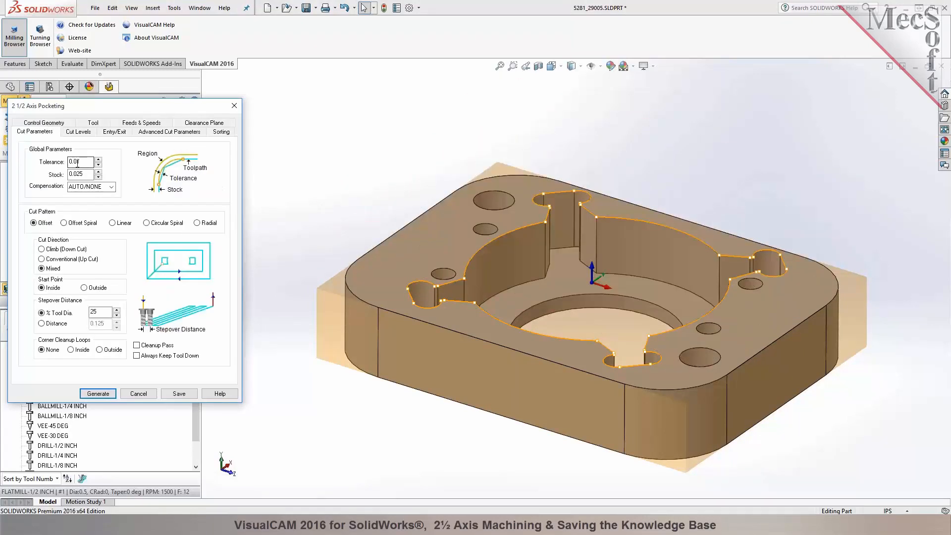
middle_click_drag(505, 217, 514, 250)
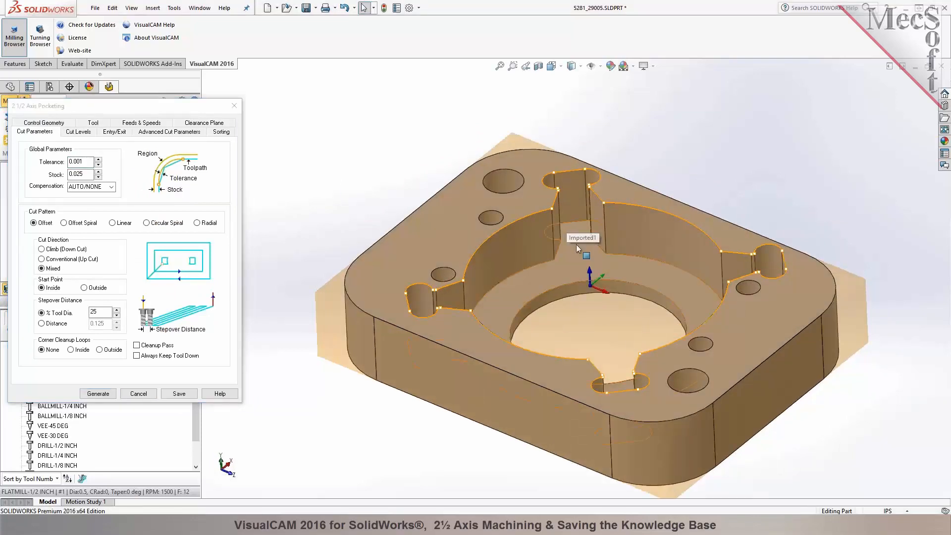
double_click(81, 174)
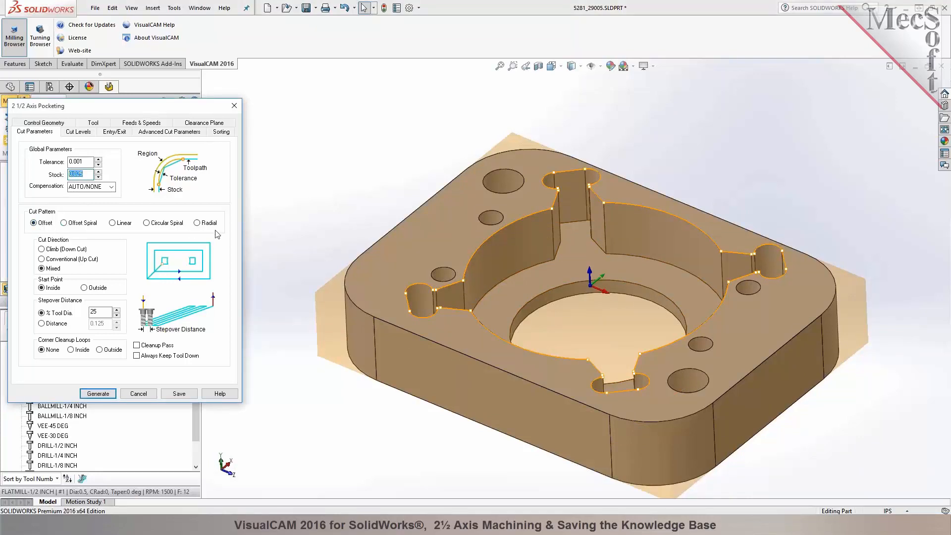
left_click(65, 252)
Pick the pocket floor to define the total cut depth and set the rough depth per cut to 0.05
left_click(81, 133)
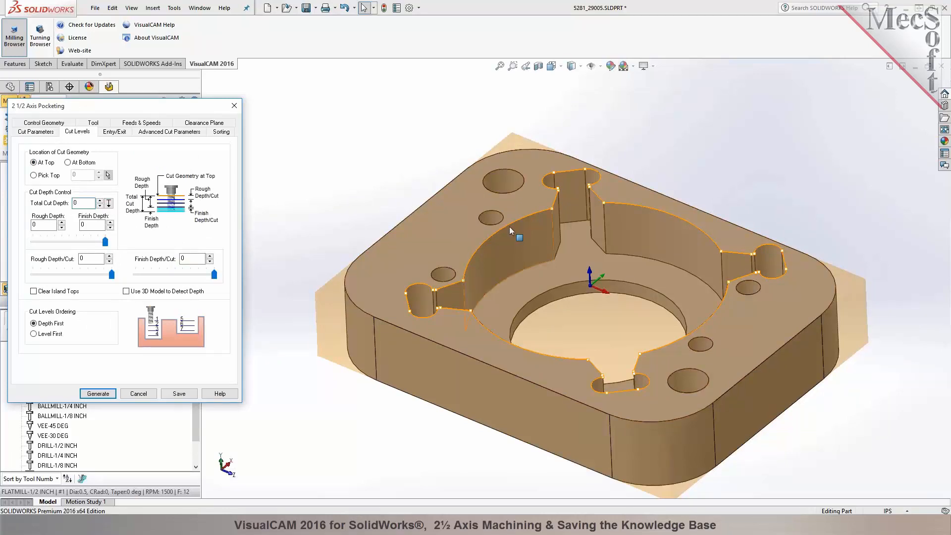
left_click(109, 203)
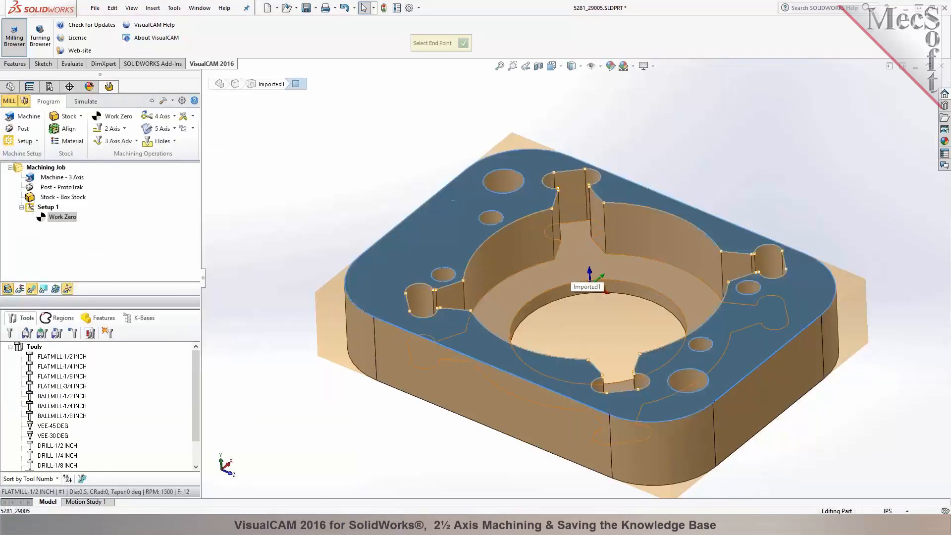
left_click(571, 268)
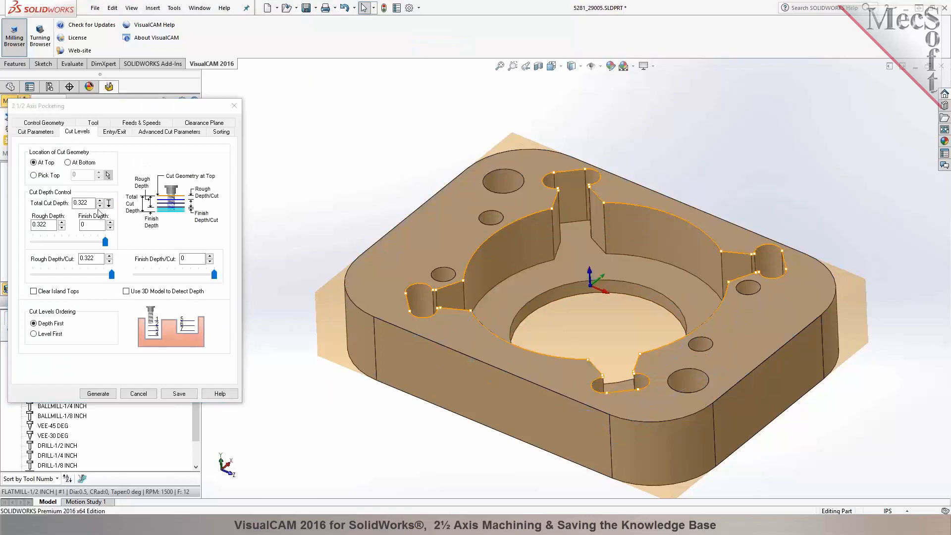
double_click(89, 258)
type("0.05")
key("Tab")
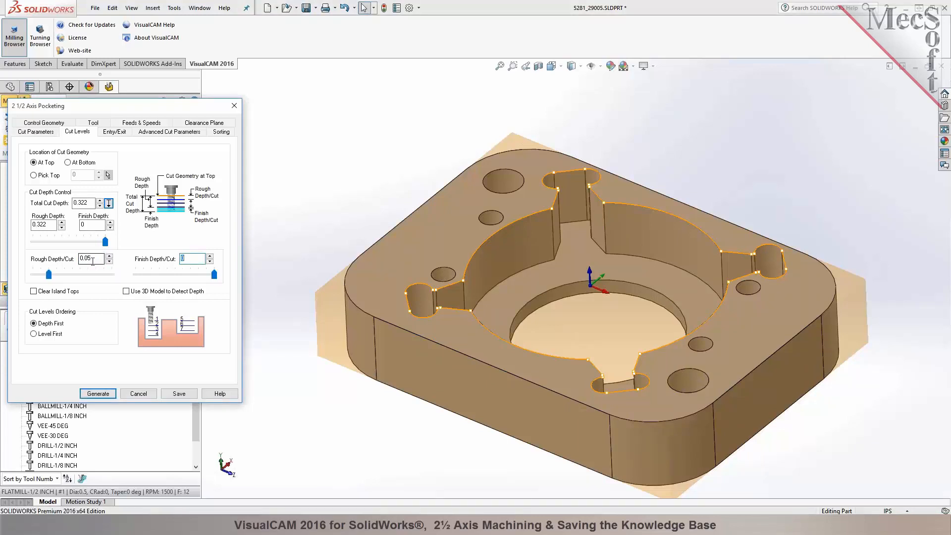
Review the entry and exit motions, set the arc fitting tolerance to 0.002 and generate the pocketing toolpath
left_click(113, 132)
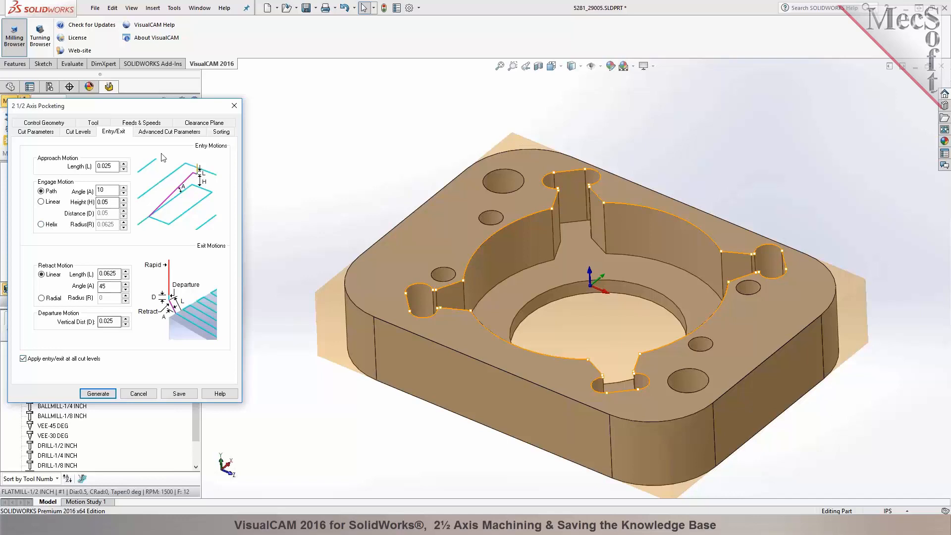
left_click(164, 133)
double_click(103, 220)
type("0.002")
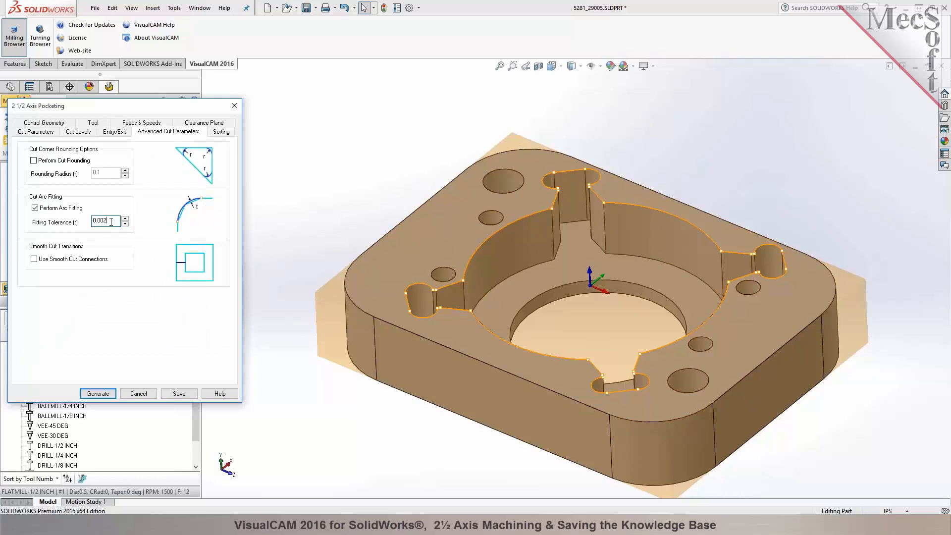
left_click(42, 133)
left_click(157, 132)
left_click(105, 395)
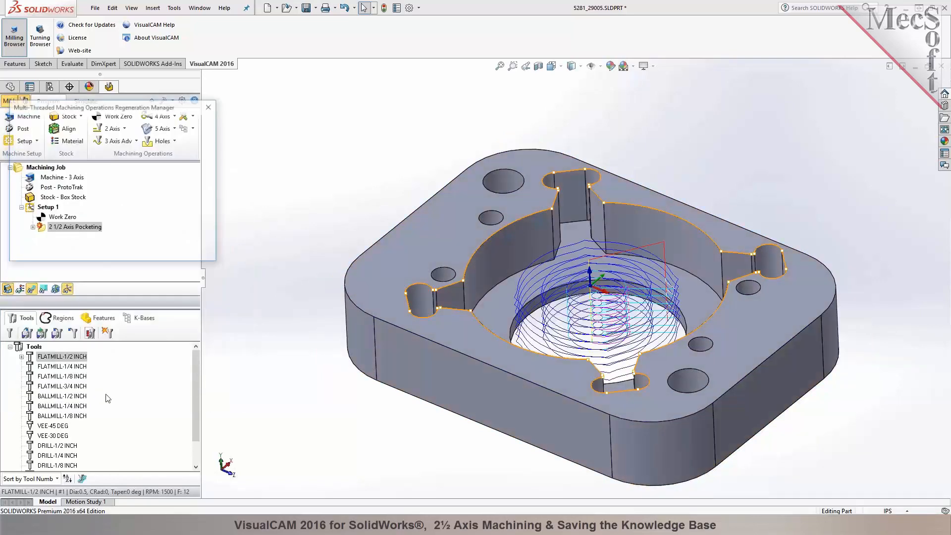
Inspect the generated pocketing toolpath inside the central pocket from several angles and distances
middle_click_drag(340, 133, 421, 315)
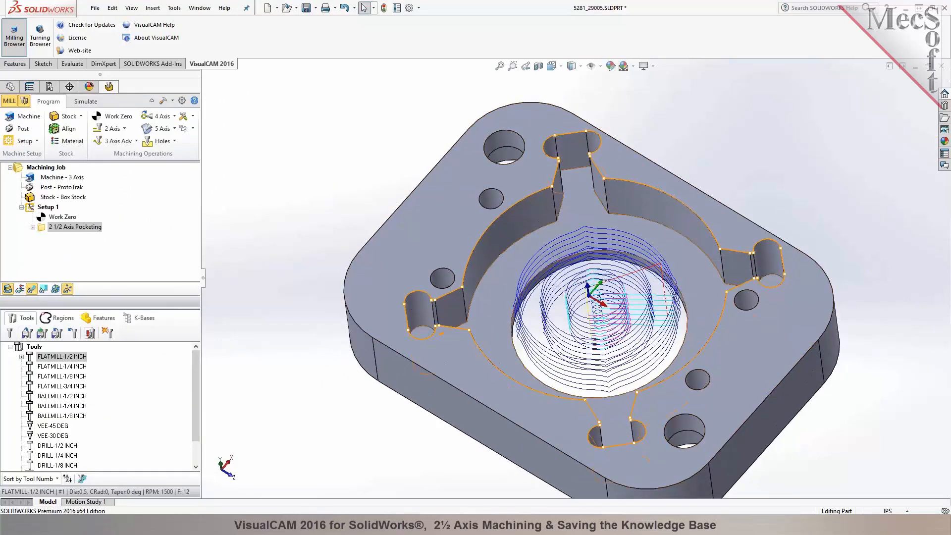
scroll(575, 238, "down", 3)
scroll(616, 296, "up", 5)
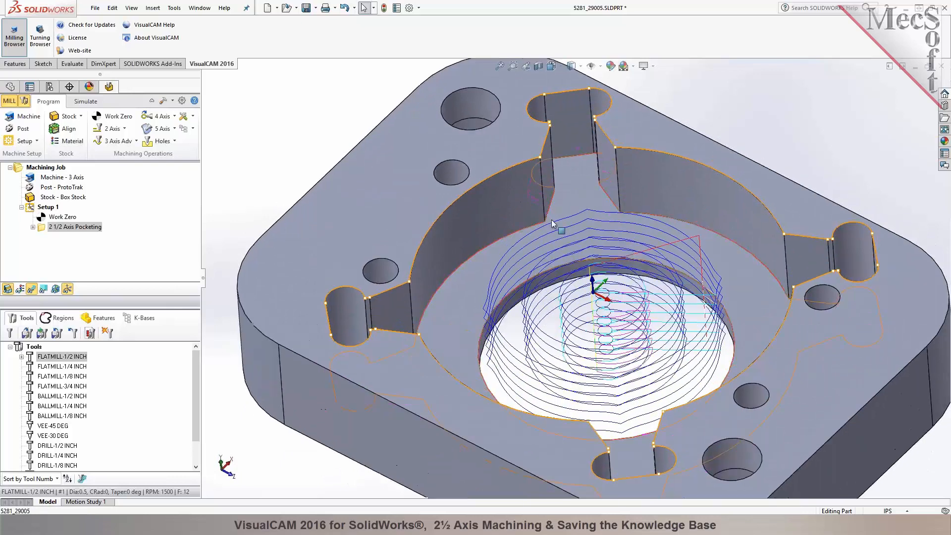
scroll(616, 297, "down", 3)
scroll(614, 297, "up", 3)
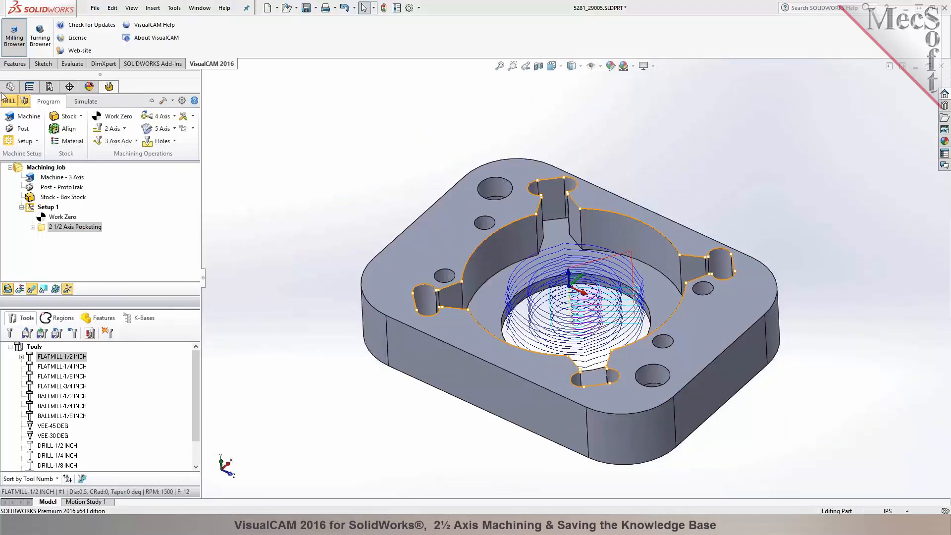
Simulate the 2½ axis Pocketing operation on the stock at a reduced simulation speed and return to programming mode
left_click(85, 101)
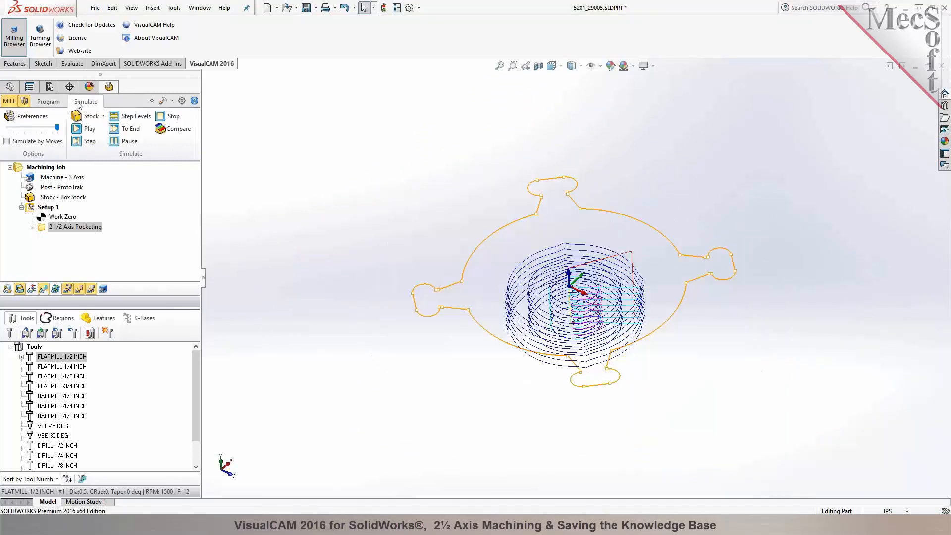
left_click(40, 228)
left_click_drag(57, 127, 18, 127)
left_click(77, 129)
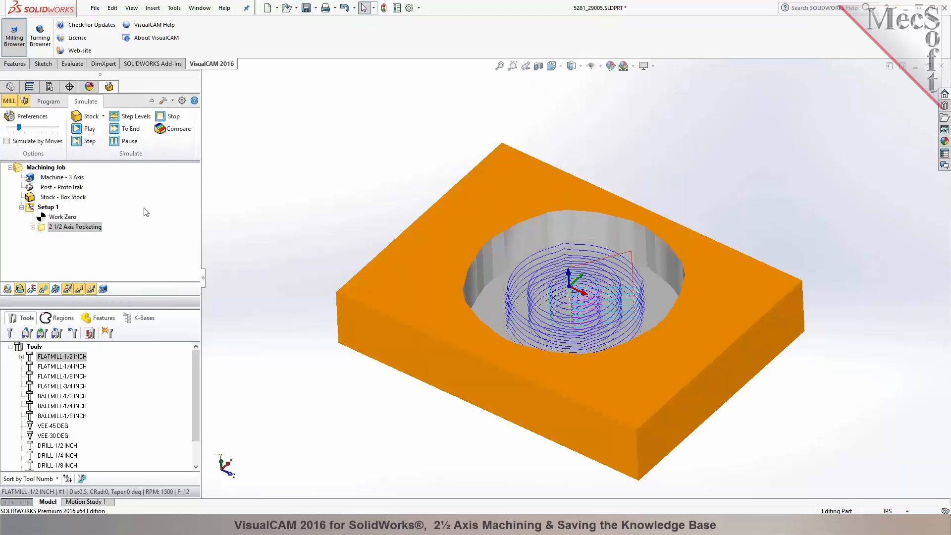
left_click(59, 106)
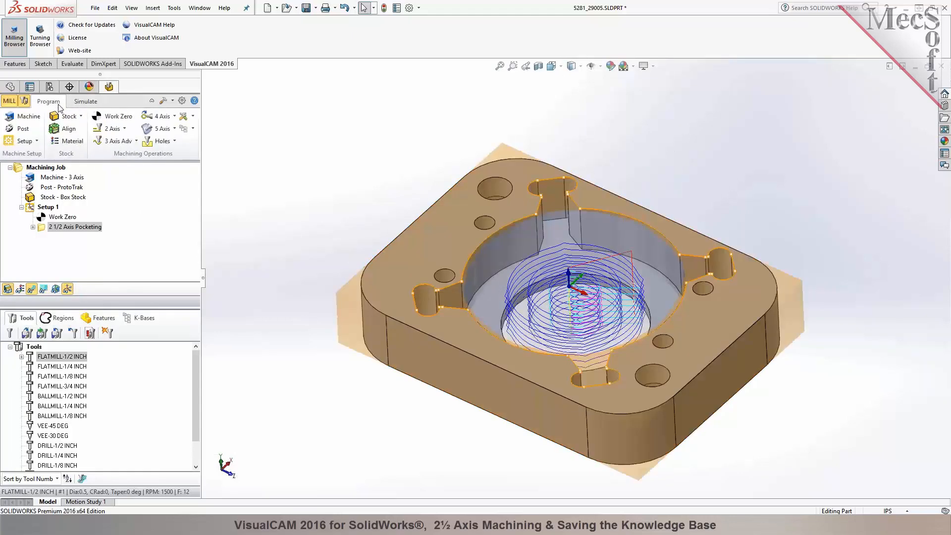
mouse_move(312, 176)
middle_mouse_down()
mouse_move(327, 198)
mouse_move(328, 248)
mouse_move(326, 143)
mouse_move(323, 174)
middle_mouse_up()
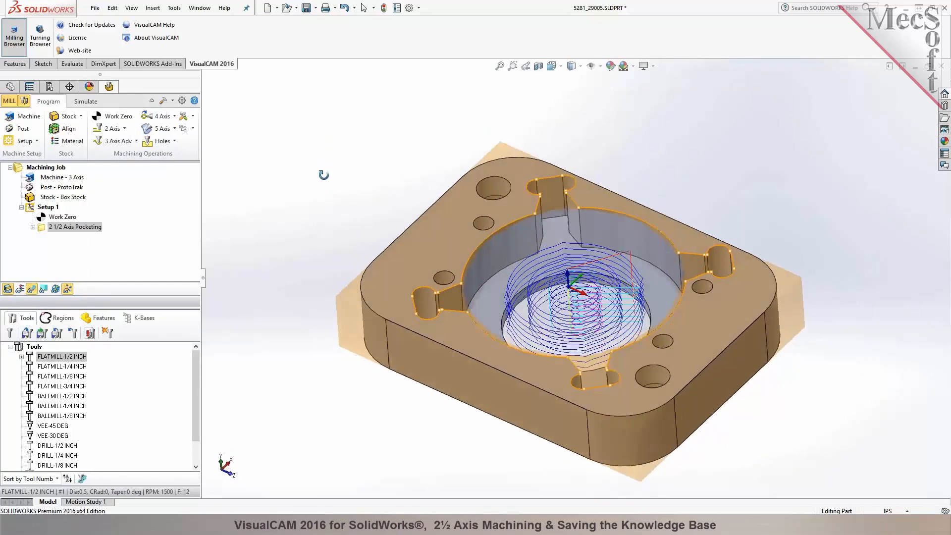
scroll(644, 325, "down", 1)
mouse_move(579, 317)
middle_mouse_down()
mouse_move(577, 330)
mouse_move(579, 302)
mouse_move(578, 311)
middle_mouse_up()
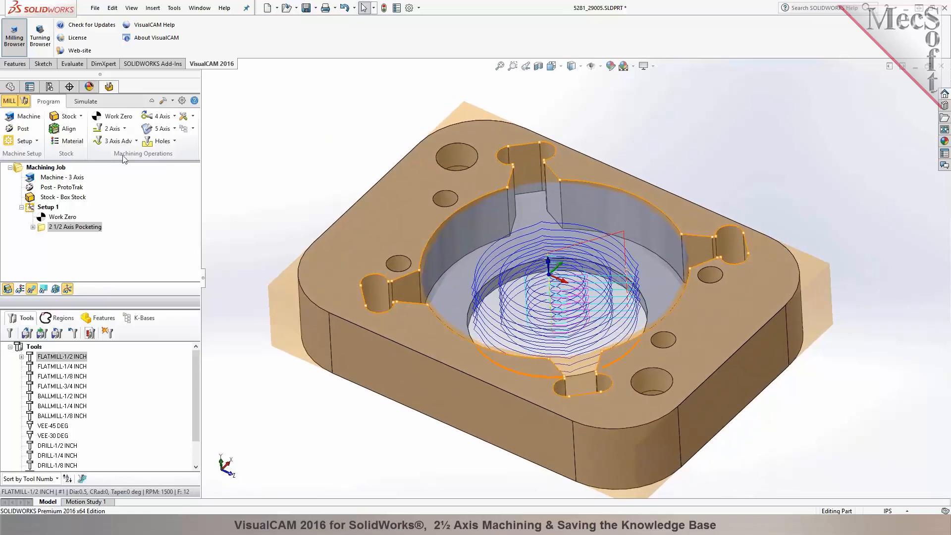
left_click(126, 130)
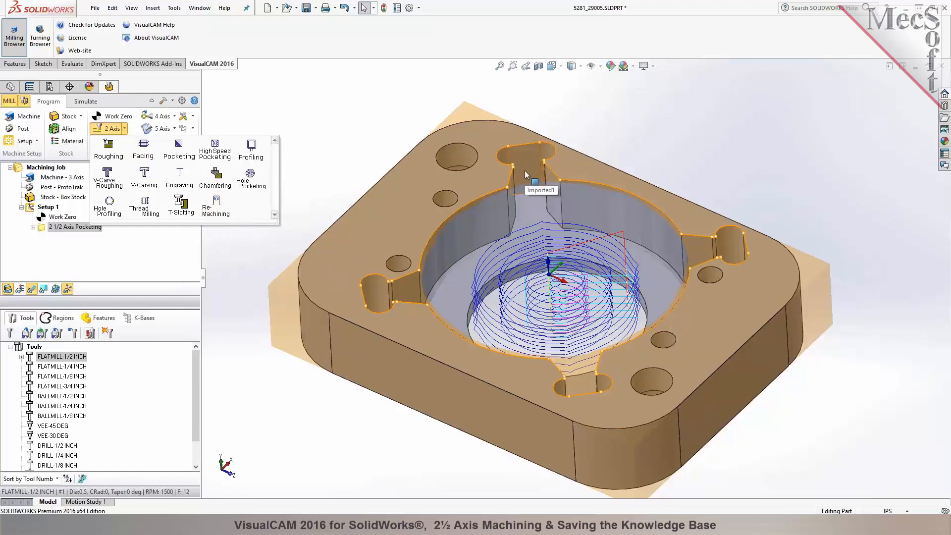
left_click(361, 133)
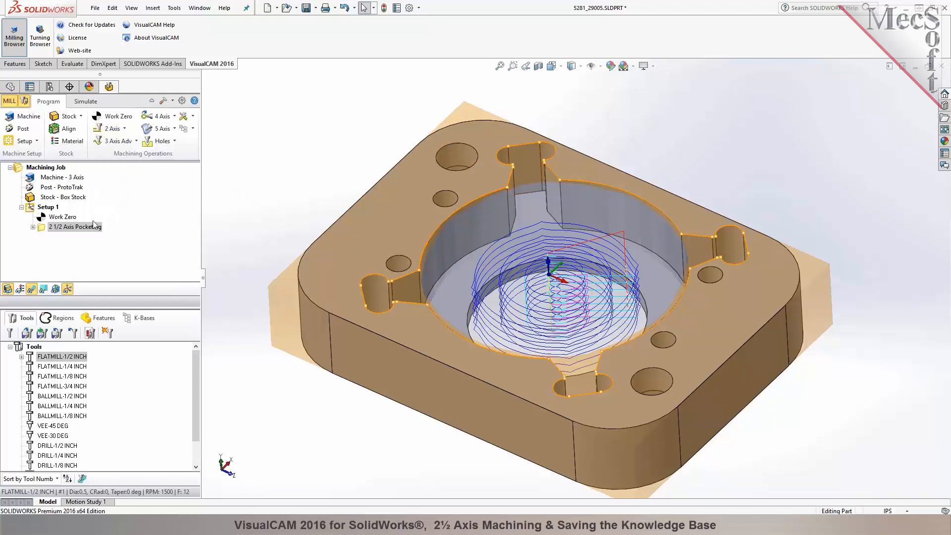
Duplicate the 2 1/2 Axis Pocketing operation and add the central bore's circular edge to the copy's machining regions
left_click(44, 226)
key("ctrl+v")
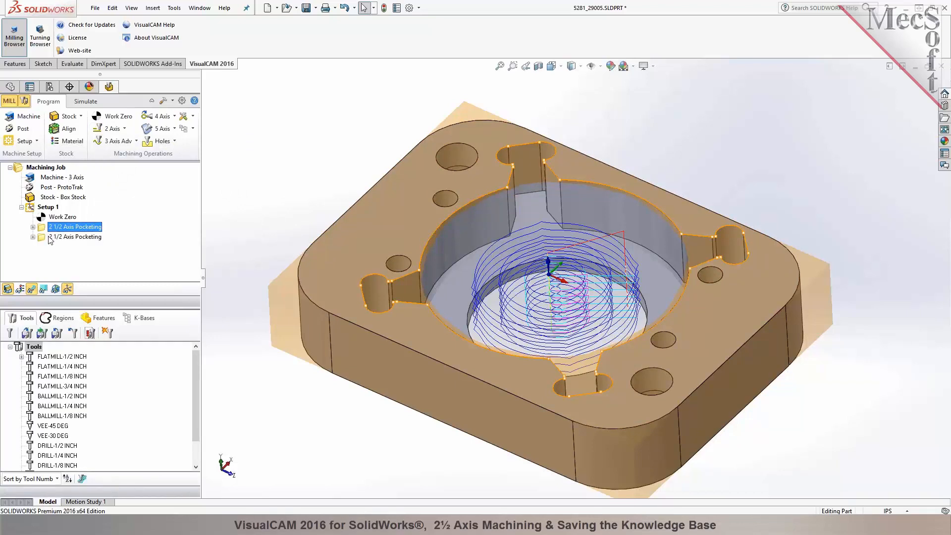
double_click(50, 239)
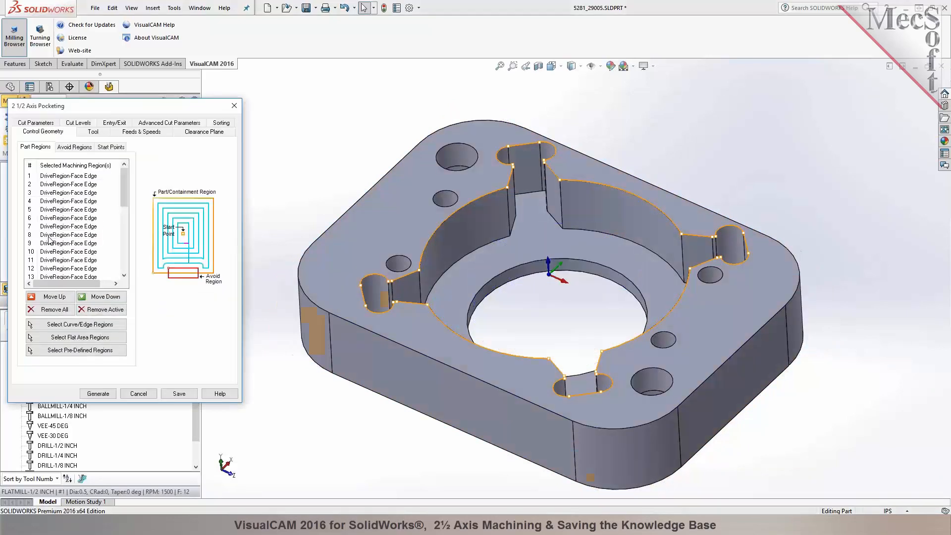
left_click(119, 324)
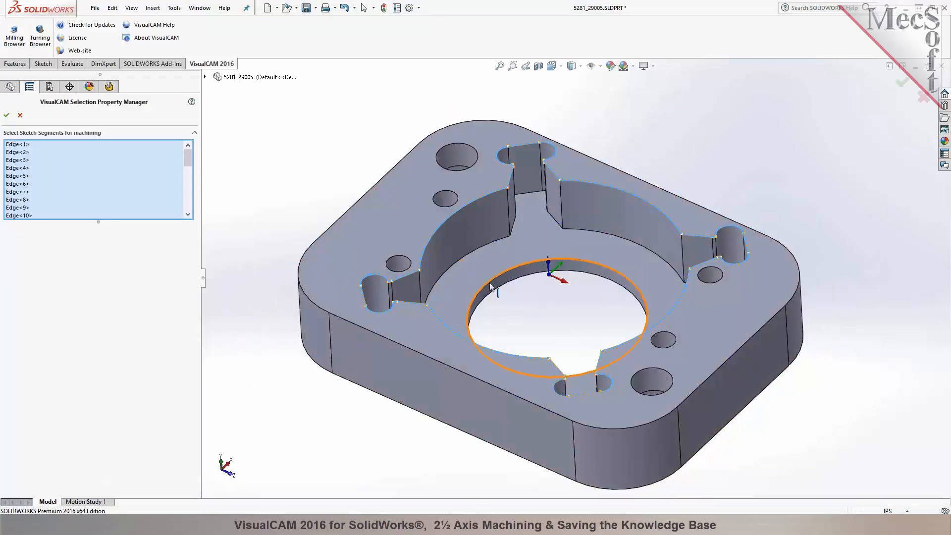
left_click(490, 286)
left_click(6, 115)
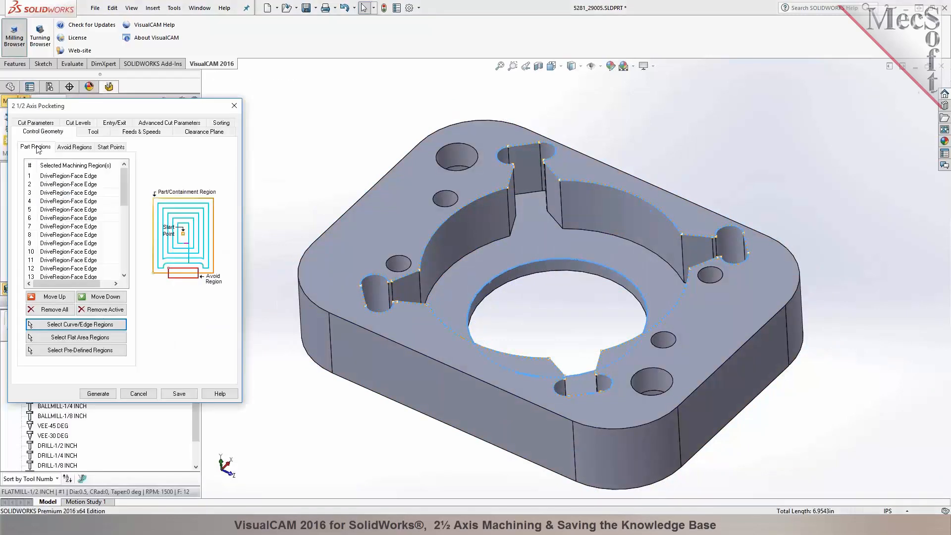
Assign the FLATMILL-1/4 INCH tool to the second pocketing operation and generate its toolpath
left_click(93, 131)
left_click(81, 171)
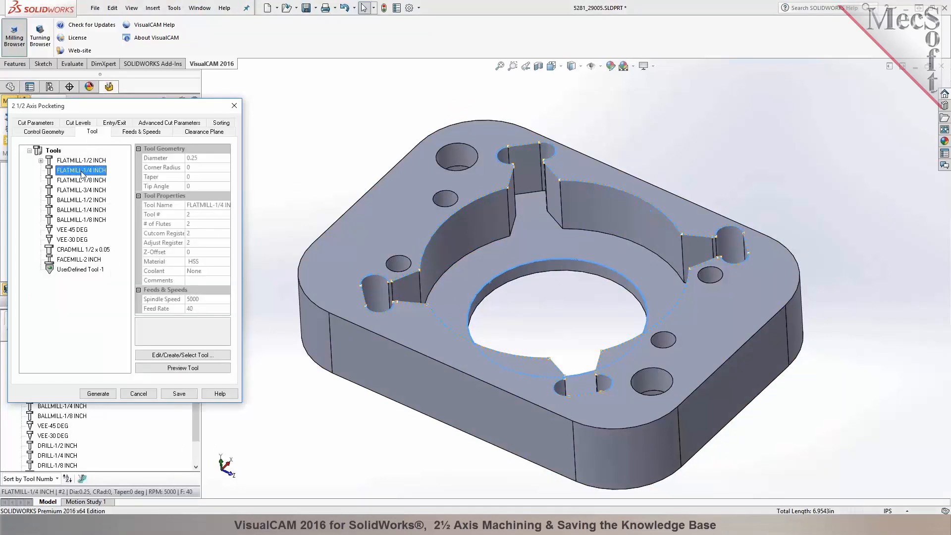
left_click(49, 124)
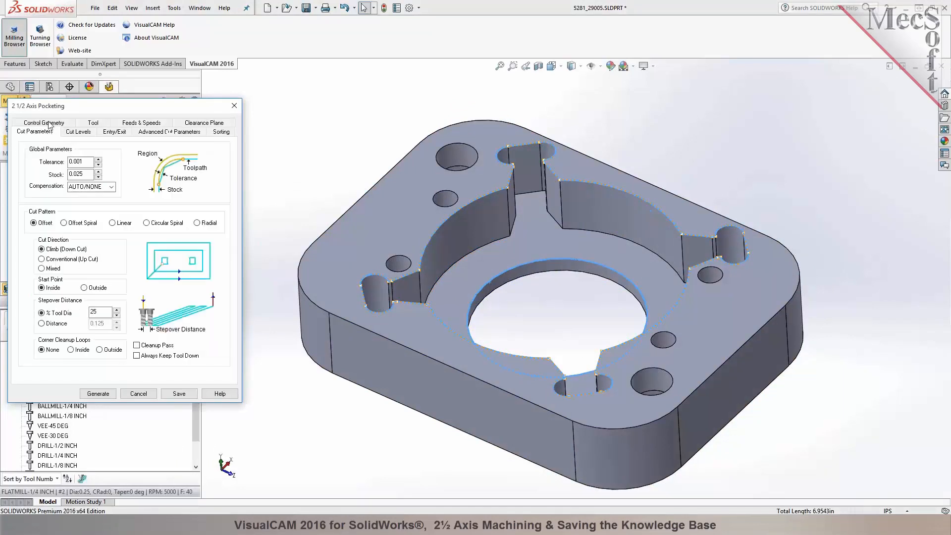
left_click(110, 394)
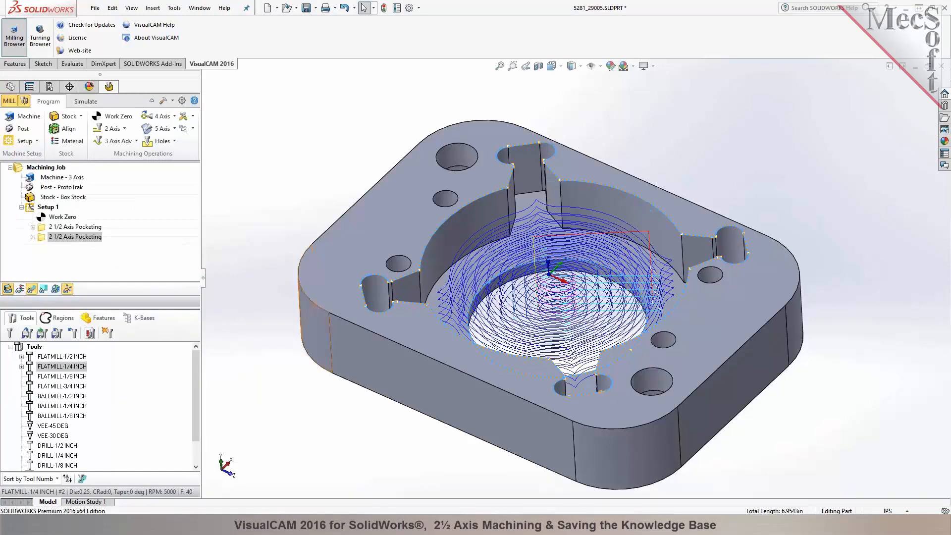
mouse_move(414, 333)
middle_mouse_down()
mouse_move(421, 356)
mouse_move(419, 350)
middle_mouse_up()
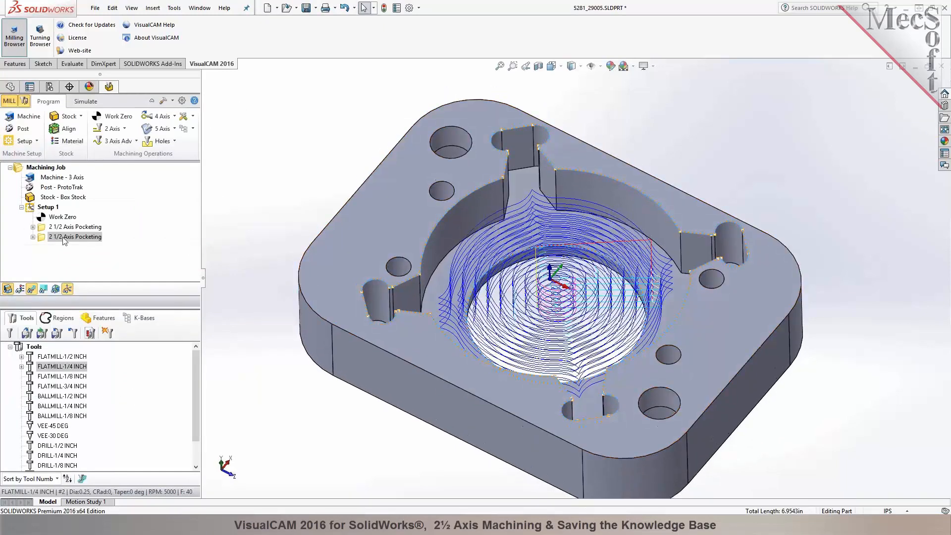
Try to pick the cut geometry's top location at the pocket's upper arc edge and regenerate the second pocketing operation
double_click(42, 237)
left_click(72, 124)
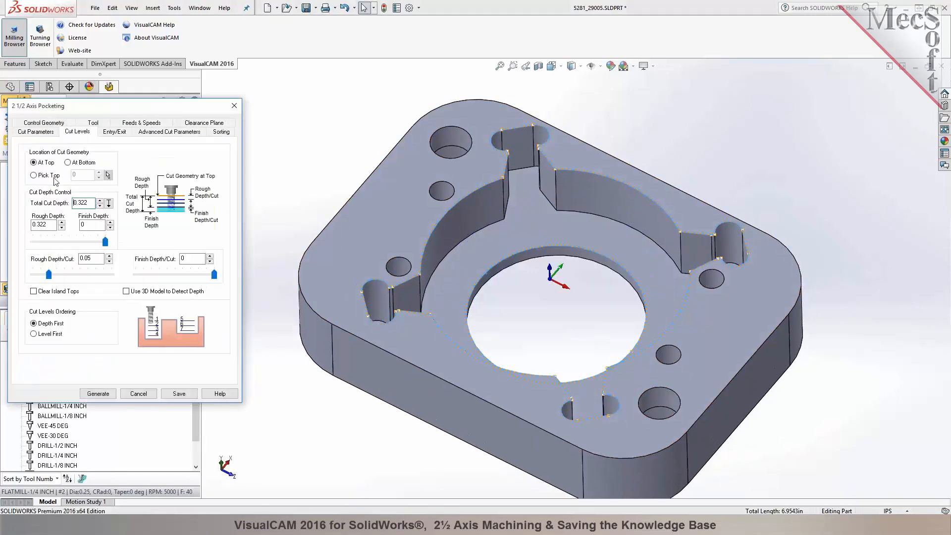
left_click(113, 177)
left_click(435, 227)
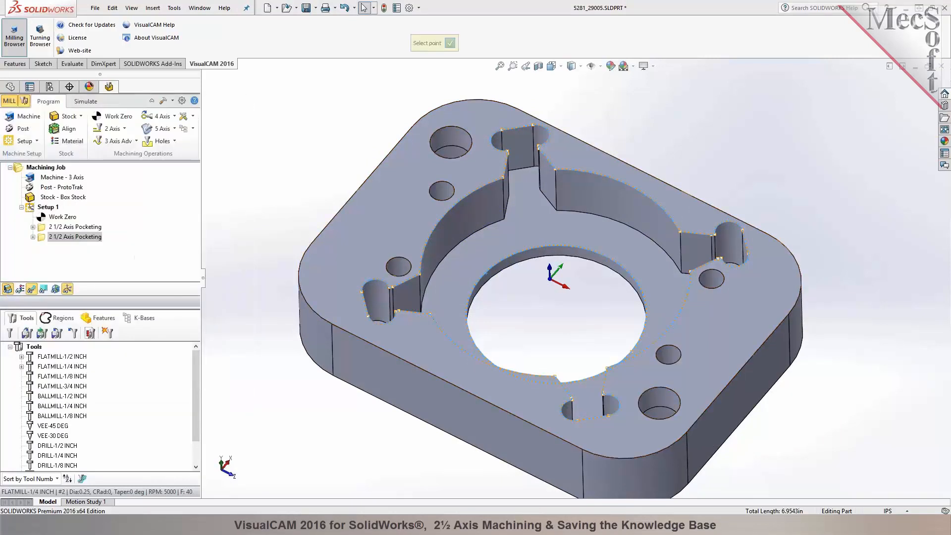
left_click(97, 394)
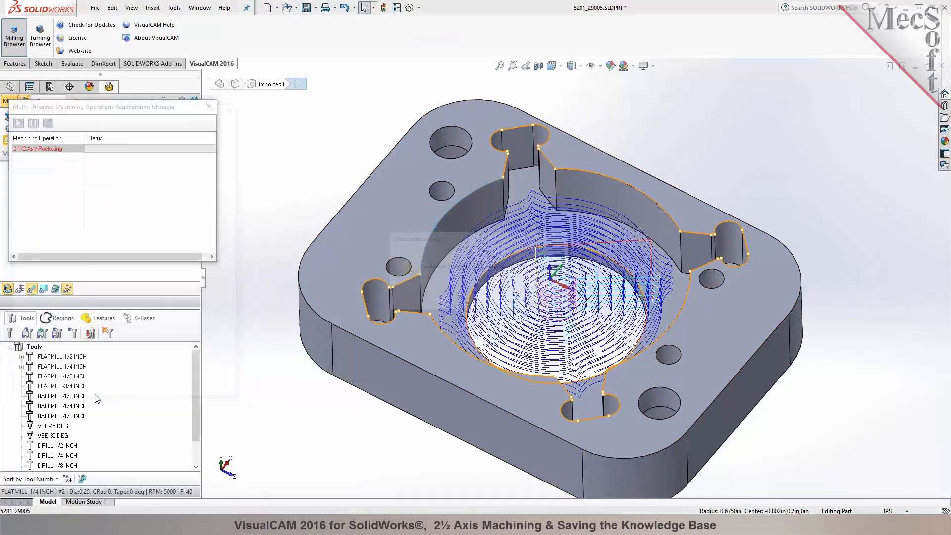
left_click(535, 303)
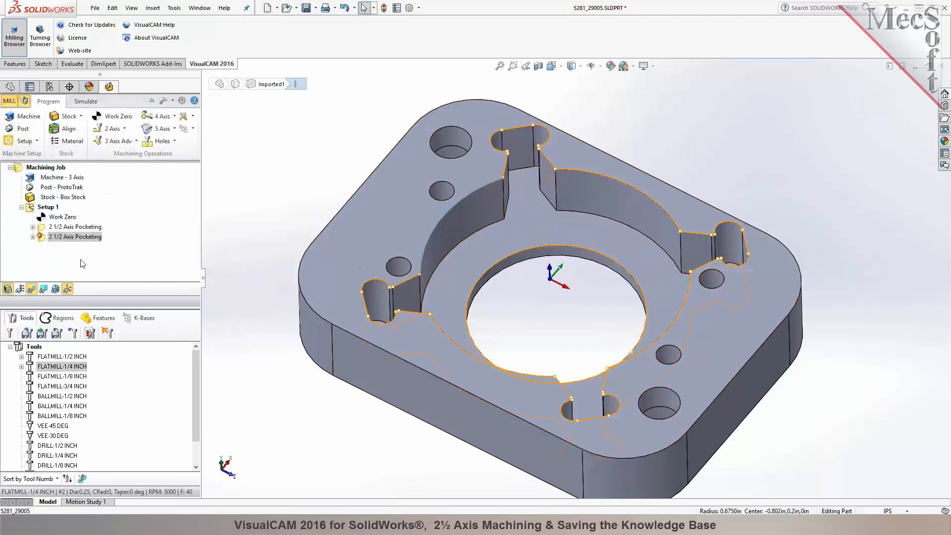
Assign FLATMILL-1/8 INCH to the second pocketing operation, pick its top cut location on the plate's top face and regenerate the toolpath
left_click(33, 377)
left_click_drag(33, 379, 48, 242)
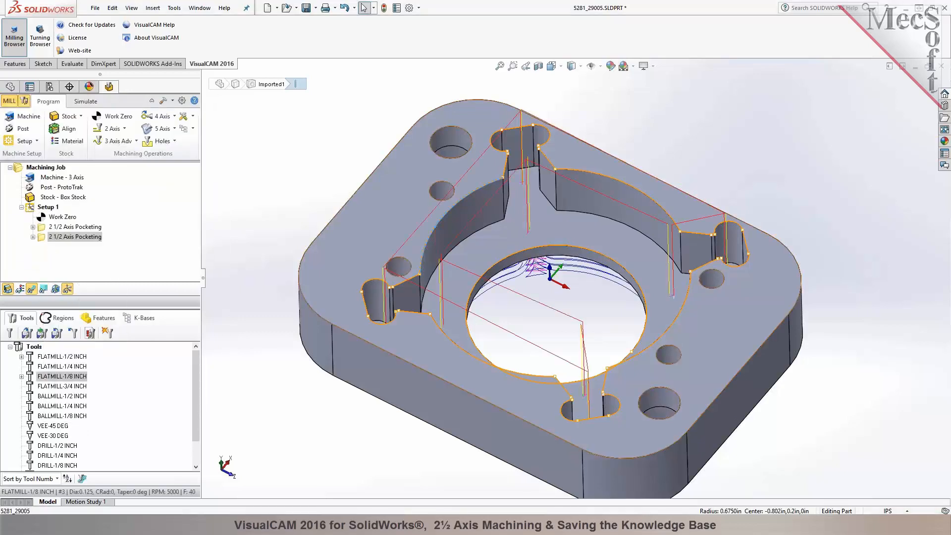
double_click(57, 237)
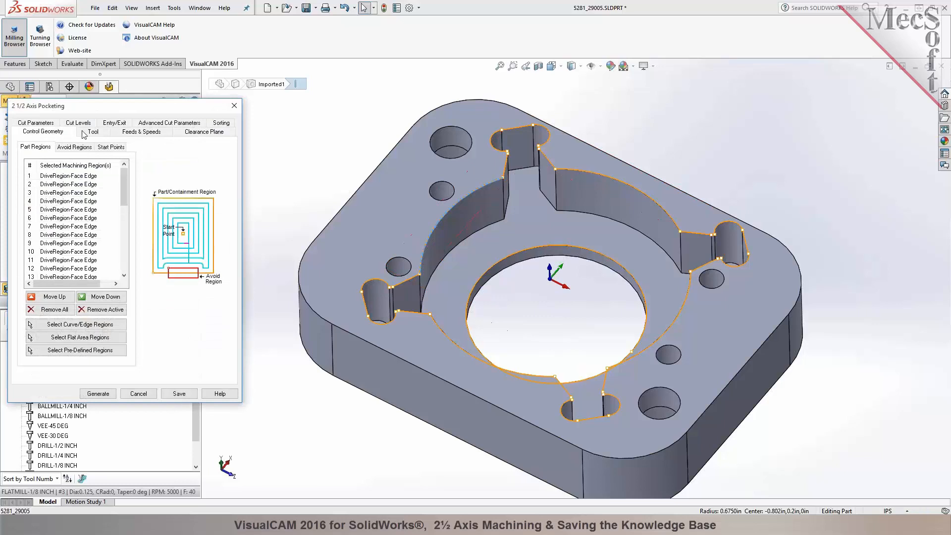
left_click(78, 123)
left_click(109, 177)
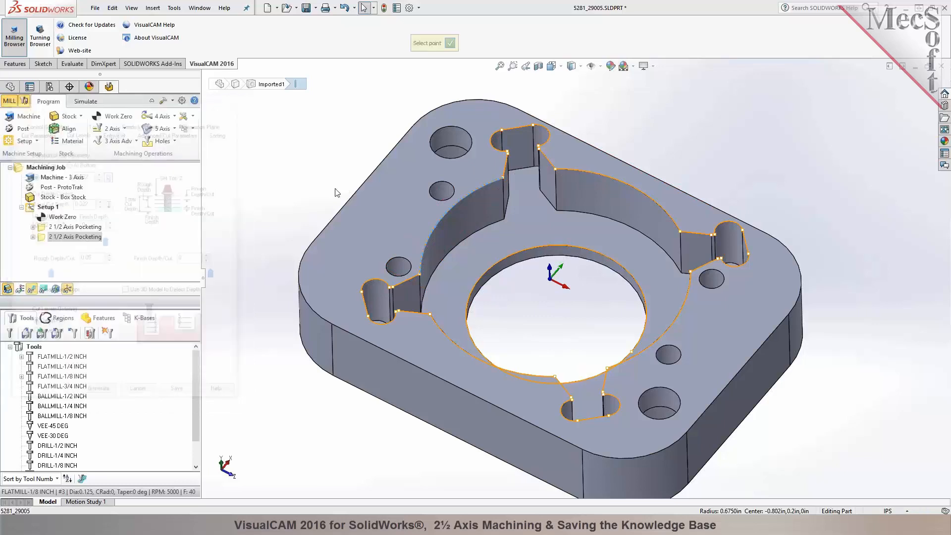
left_click(382, 198)
left_click(110, 394)
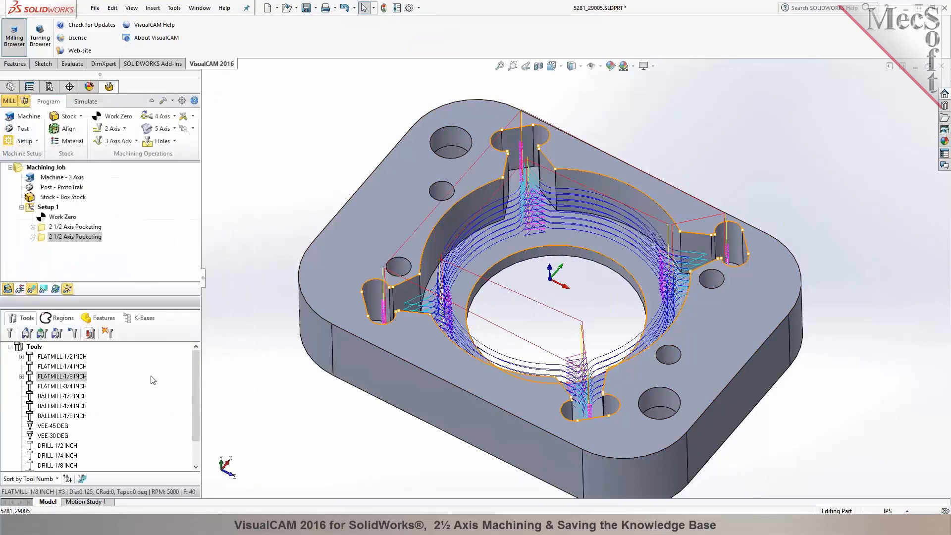
Set the stock of the second pocketing operation to 0 and regenerate its toolpath
middle_click_drag(329, 325, 328, 315)
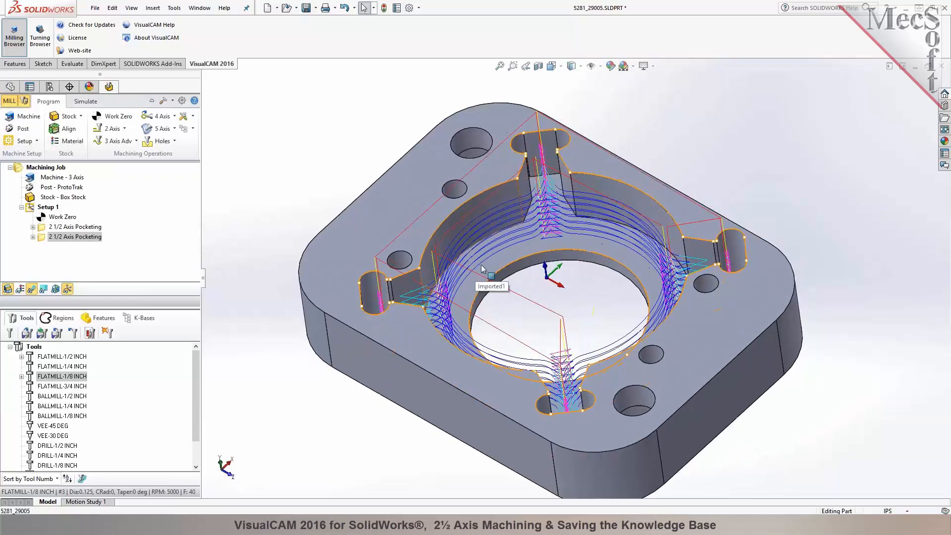
middle_click_drag(483, 283, 474, 346)
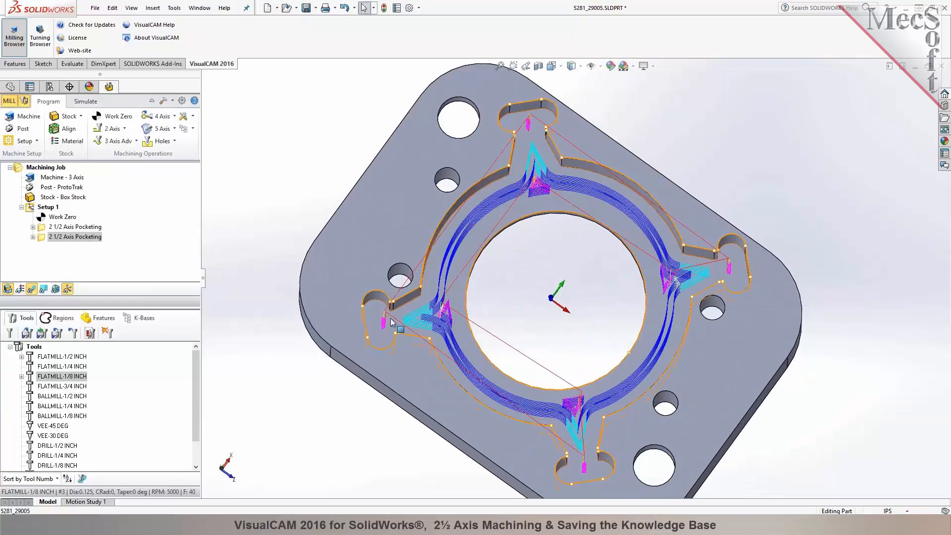
double_click(45, 240)
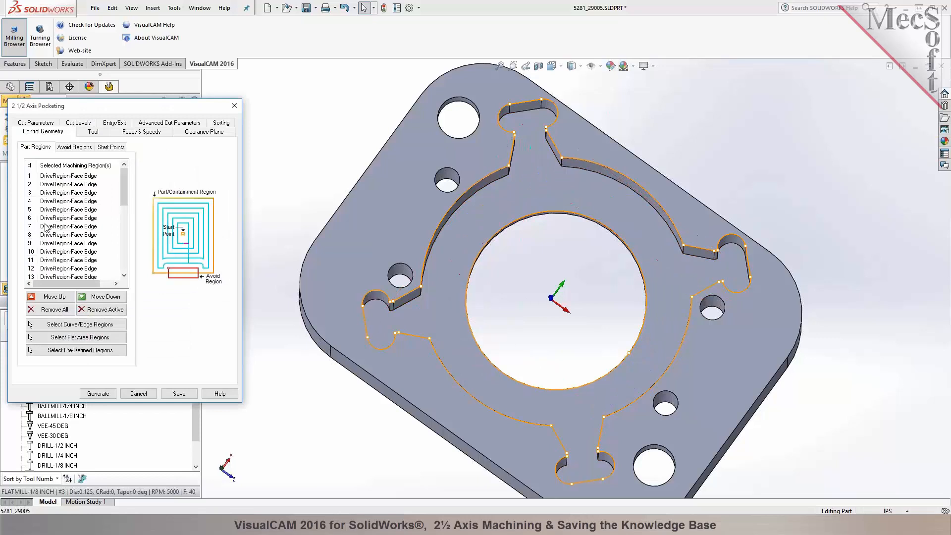
left_click(35, 132)
double_click(80, 174)
type("0")
left_click(98, 393)
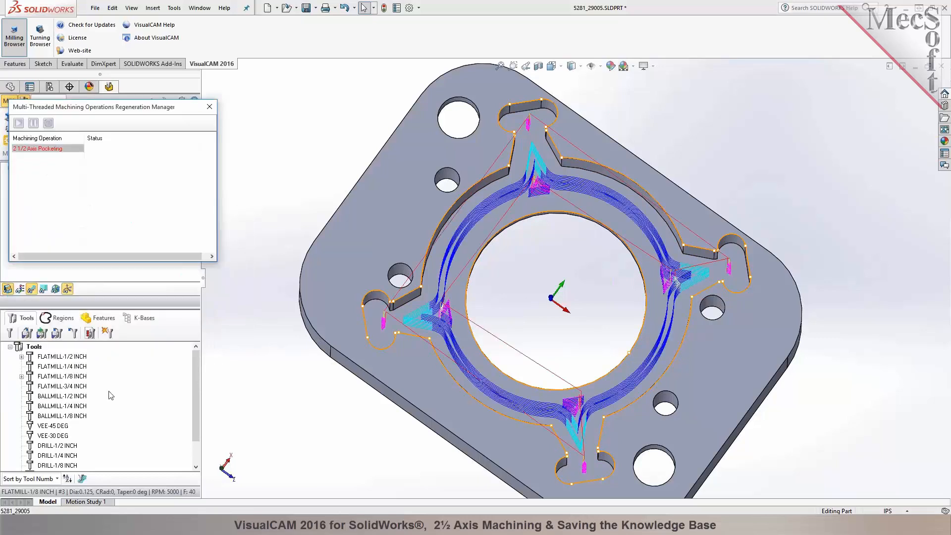
Orient the view normal to the pocket floor and open a new sketch on the plate's top face
middle_click_drag(508, 337, 478, 322)
left_click(493, 237)
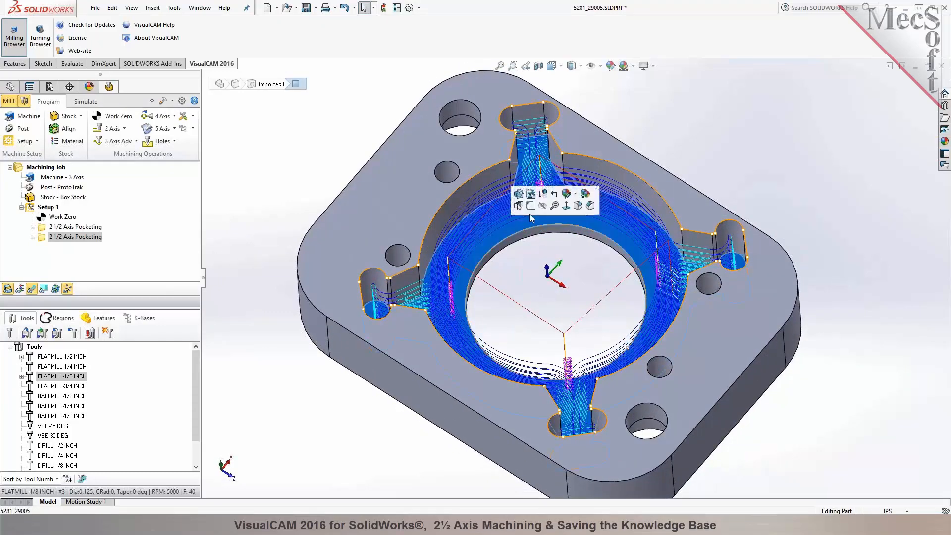
left_click(566, 206)
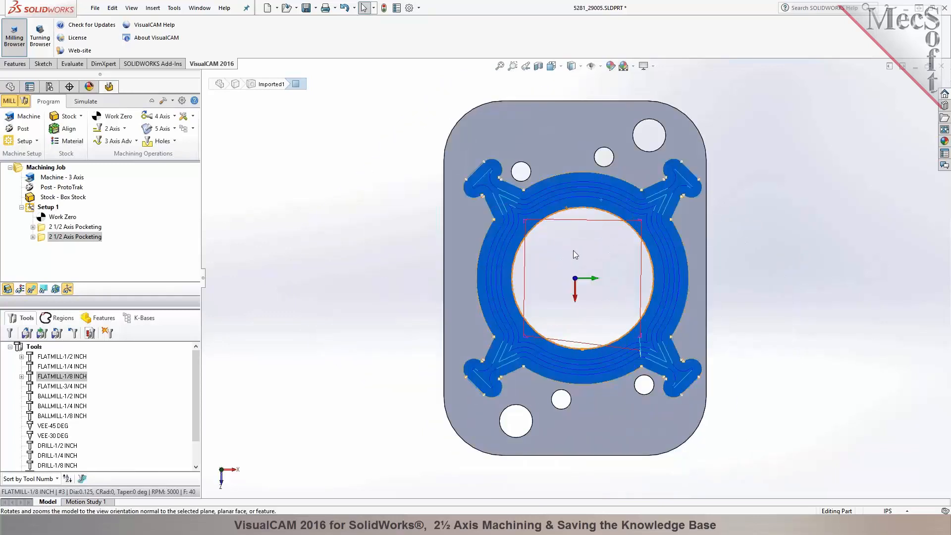
scroll(574, 251, "up", 3)
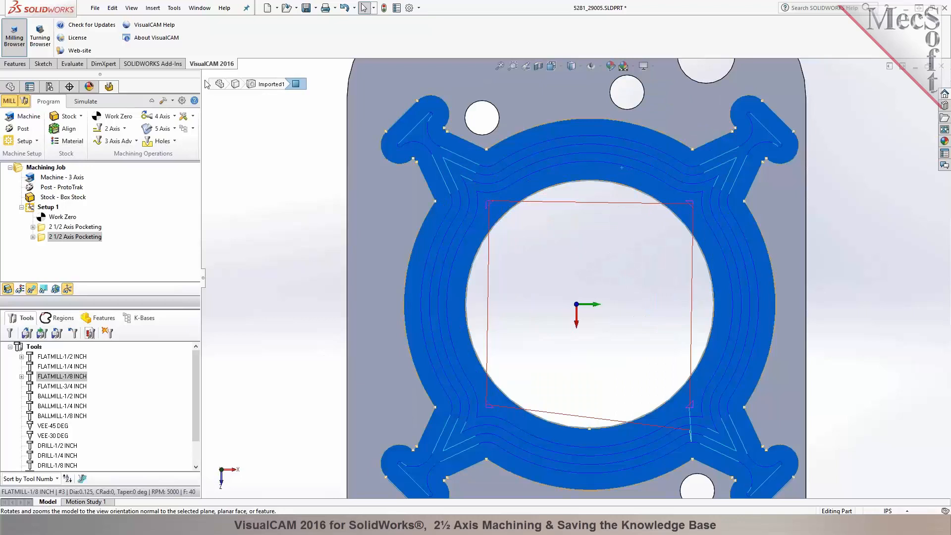
left_click(540, 108)
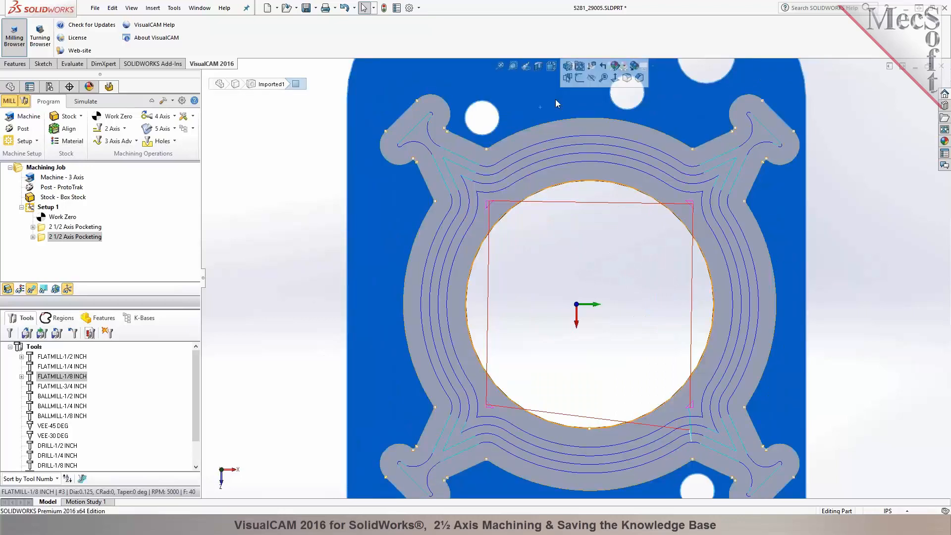
left_click(580, 80)
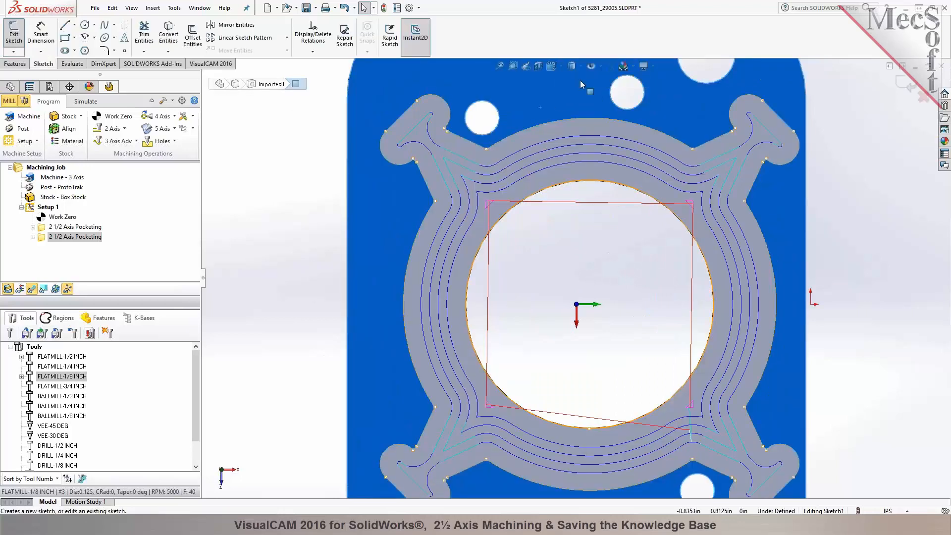
Sketch a circle concentric with the central bore with a radius of 0.5250 and exit the sketch
left_click(85, 24)
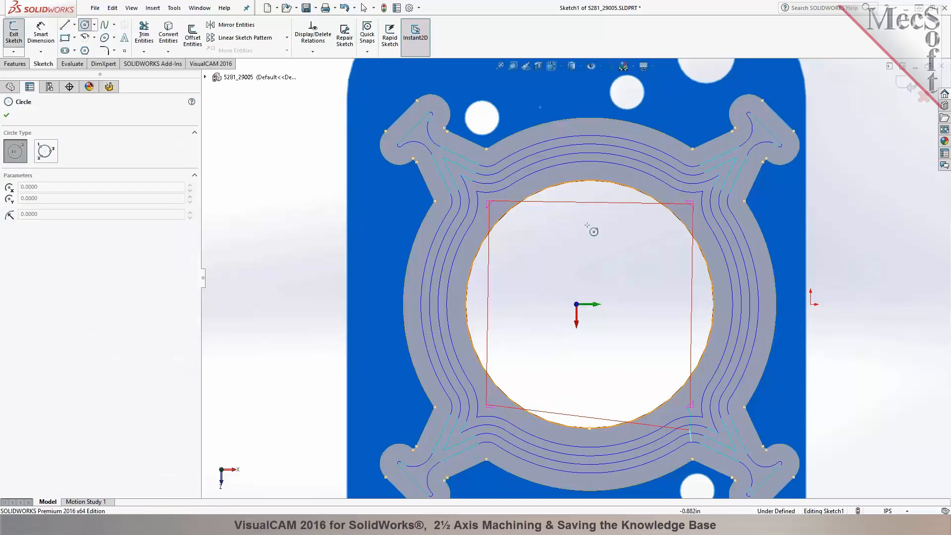
left_click(589, 304)
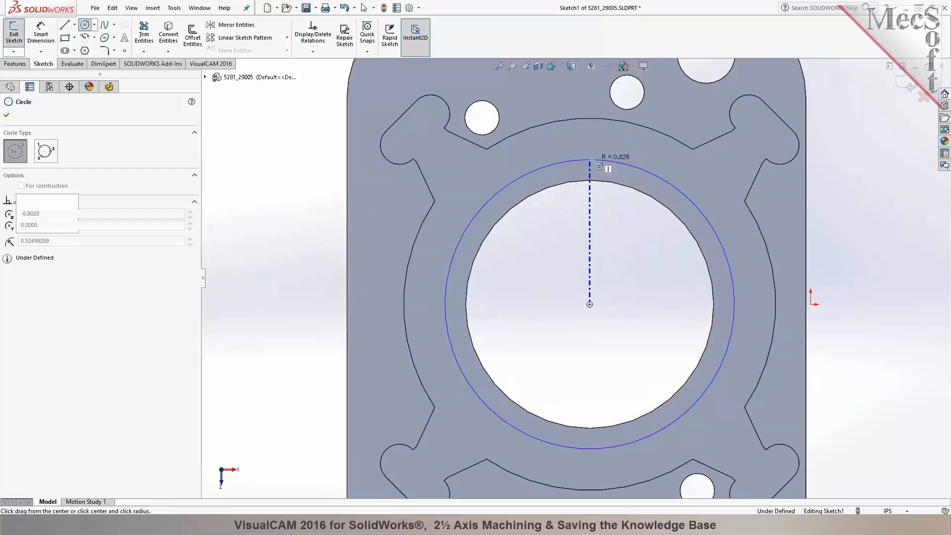
left_click(592, 159)
type(".5250")
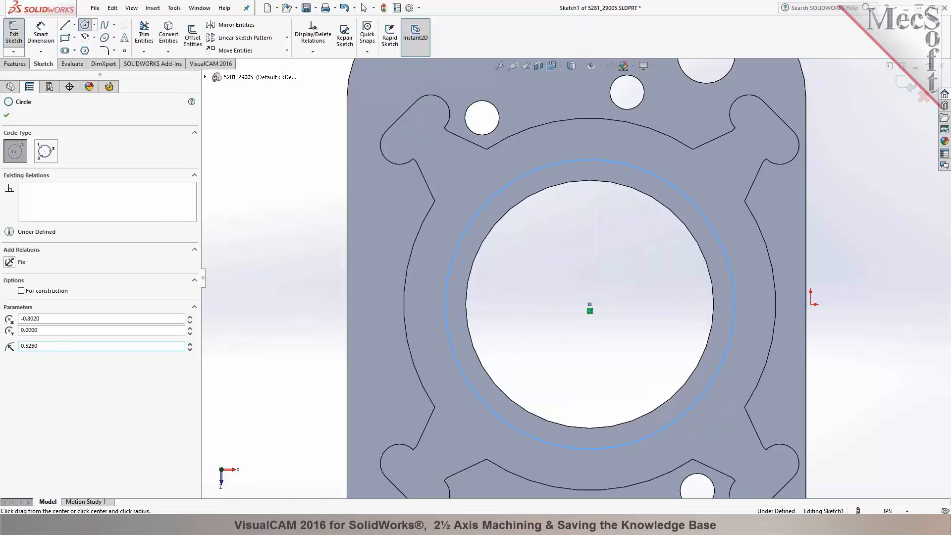
left_click(9, 113)
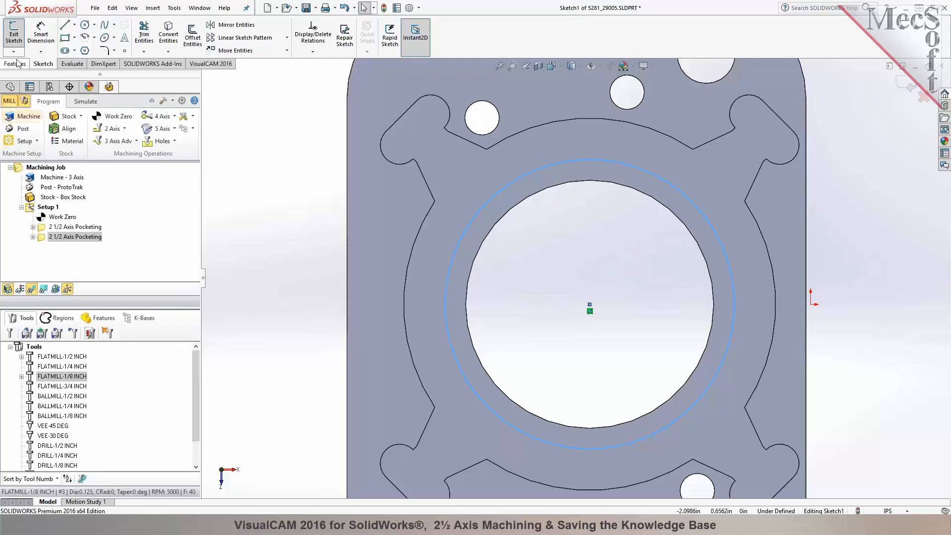
left_click(14, 35)
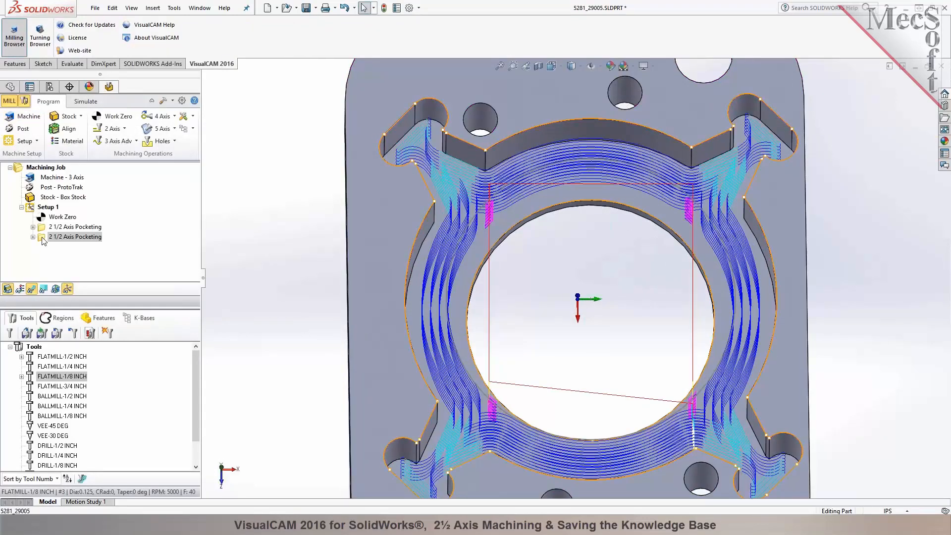
Replace the second pocketing operation's part regions with the pocket's upper edge loop and the sketched circle, and generate the toolpath
double_click(44, 240)
left_click(52, 307)
left_click(77, 322)
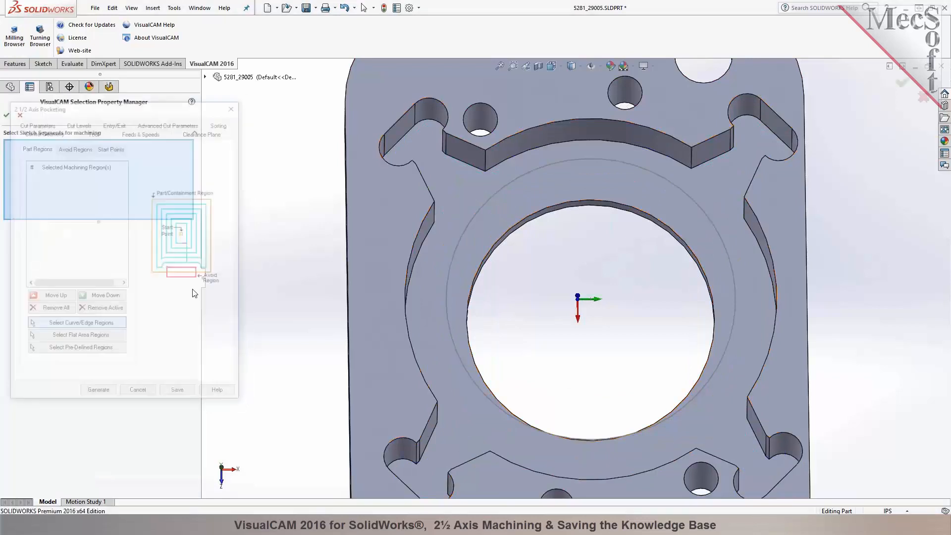
right_click(454, 139)
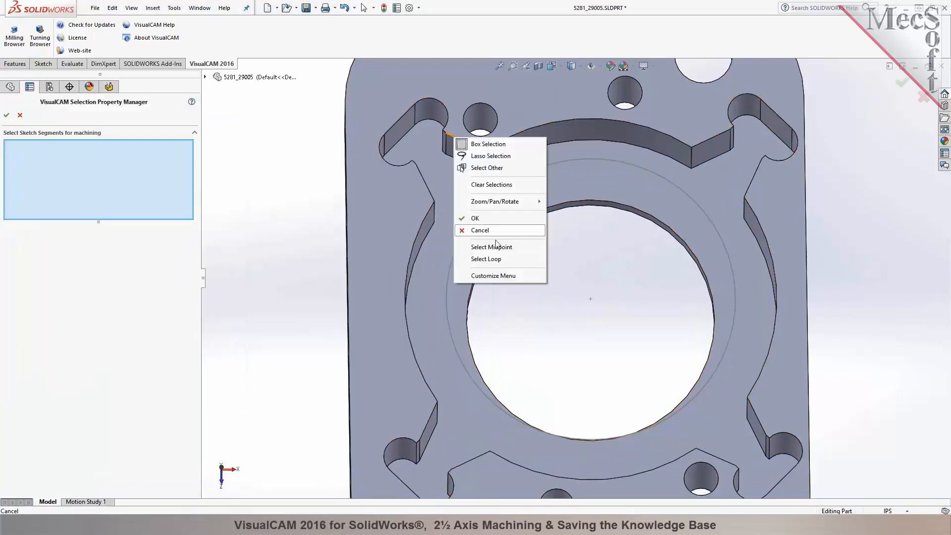
left_click(495, 259)
left_click(495, 194)
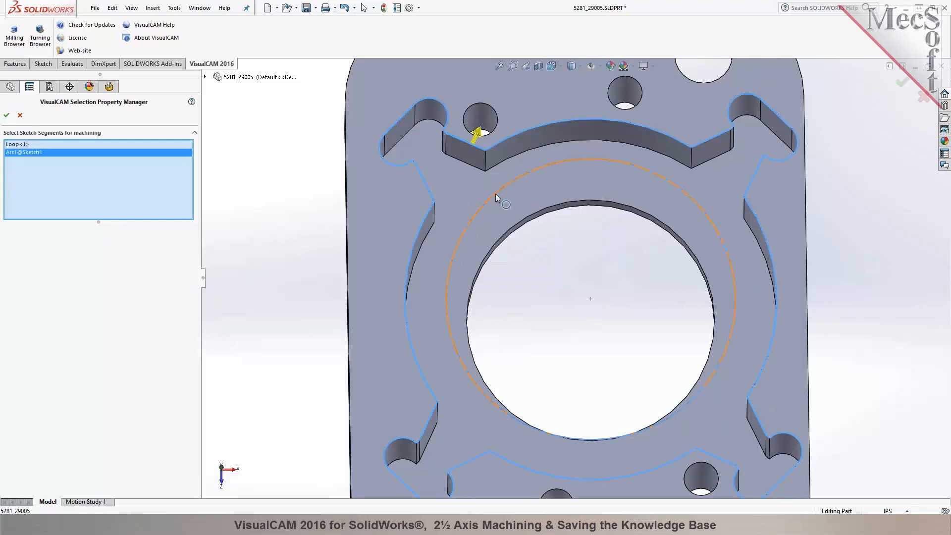
left_click(6, 114)
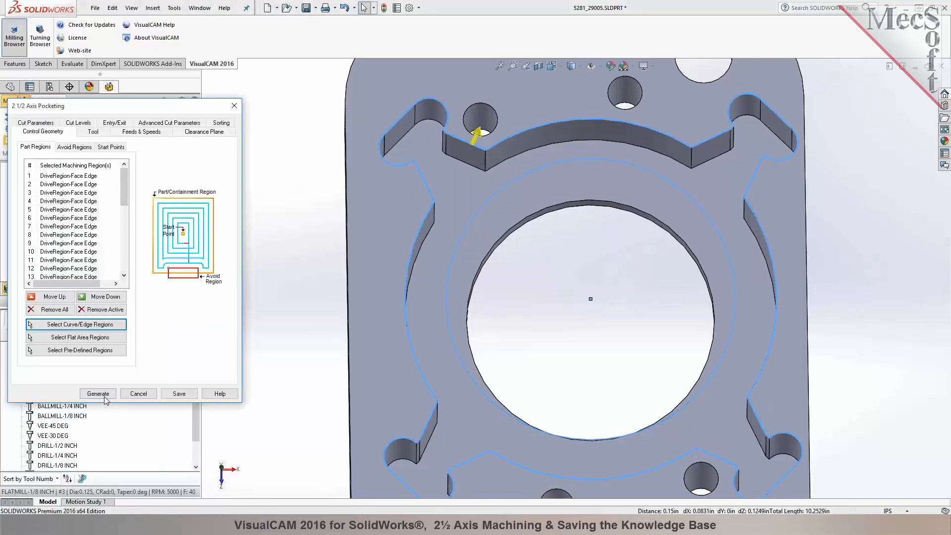
left_click(98, 394)
Simulate the material removal of the second pocketing operation and examine the cut pocket with the toolpath hidden
middle_click_drag(542, 334, 326, 435)
scroll(427, 363, "up", 5)
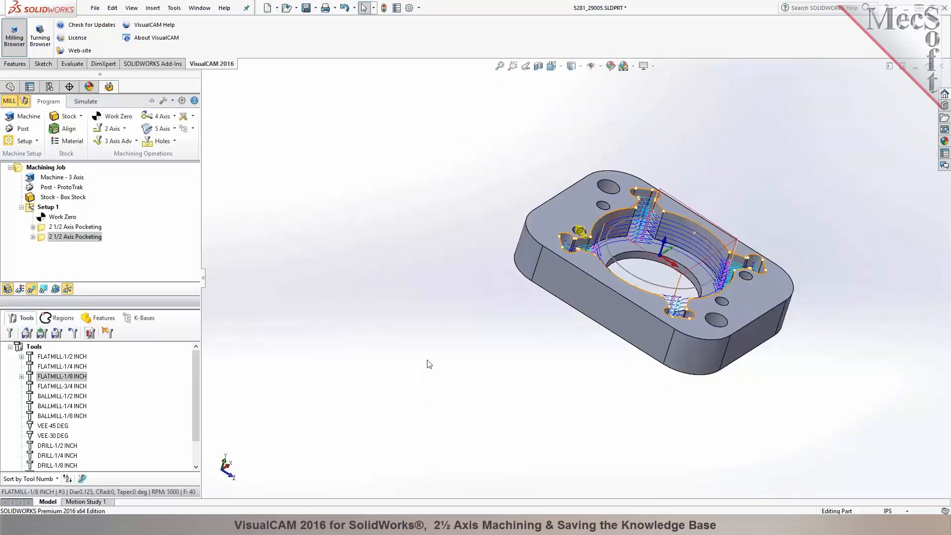
middle_click_drag(446, 401, 436, 376)
scroll(778, 188, "down", 3)
middle_click_drag(778, 188, 676, 160)
scroll(569, 320, "down", 1)
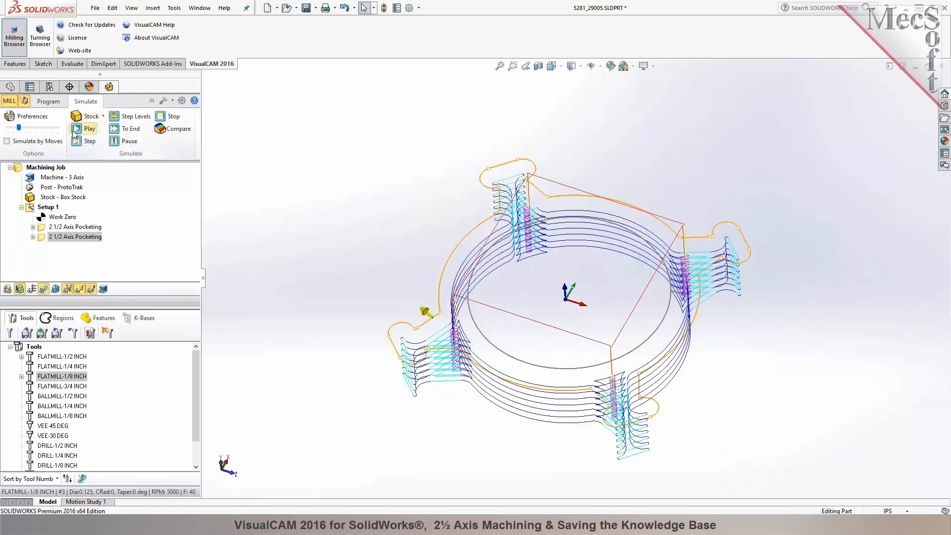
left_click(75, 132)
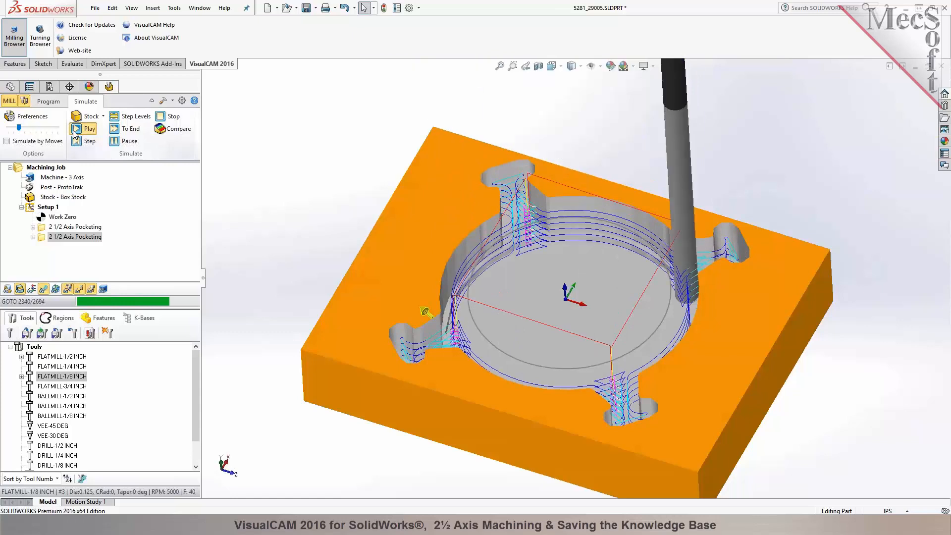
left_click(53, 286)
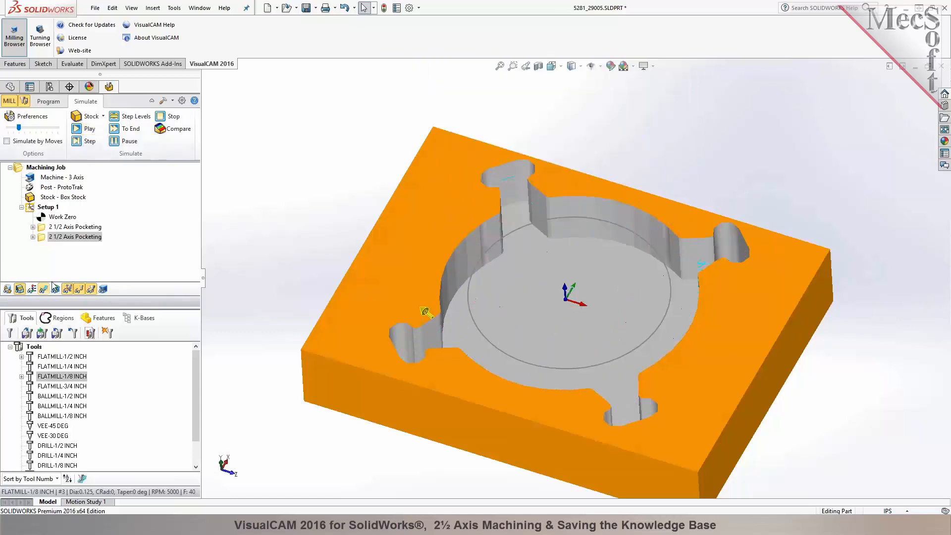
middle_click_drag(289, 182, 296, 228)
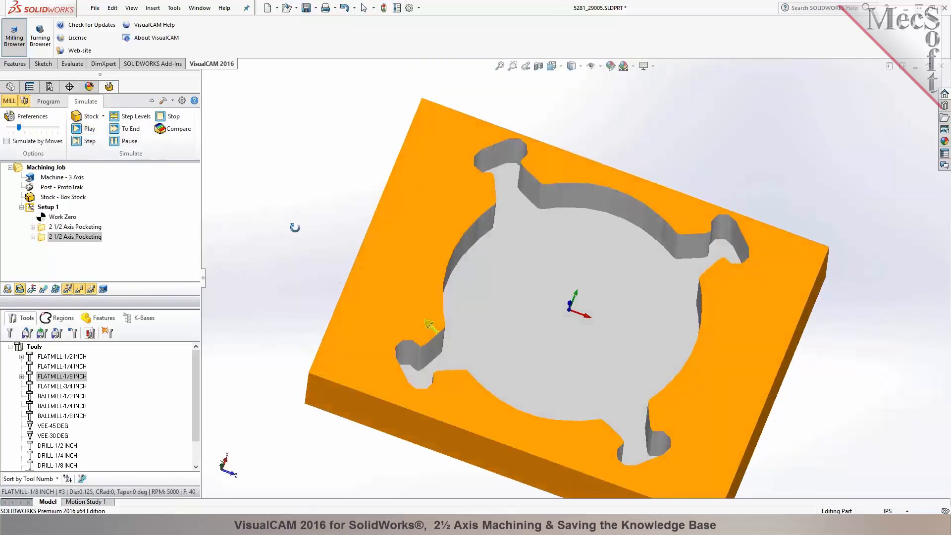
scroll(577, 277, "up", 4)
scroll(616, 349, "down", 4)
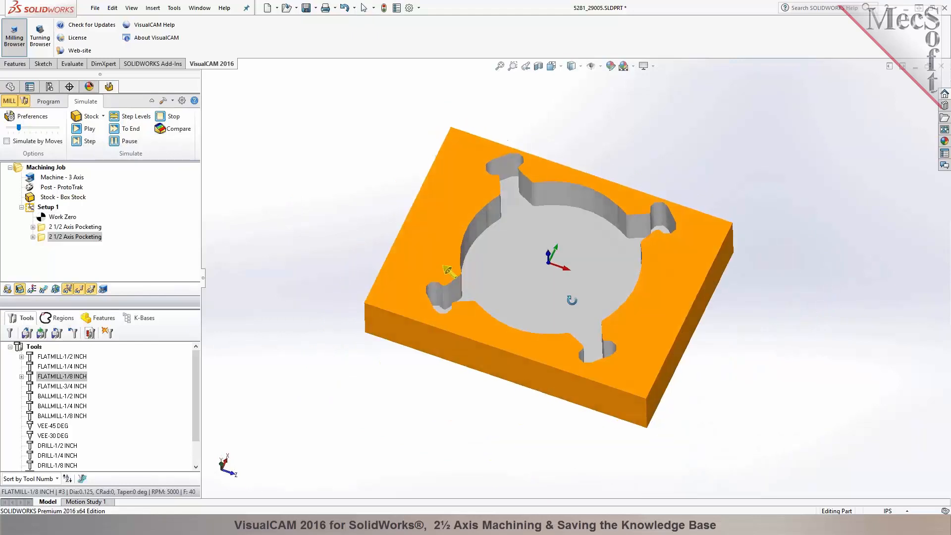
scroll(430, 231, "down", 2)
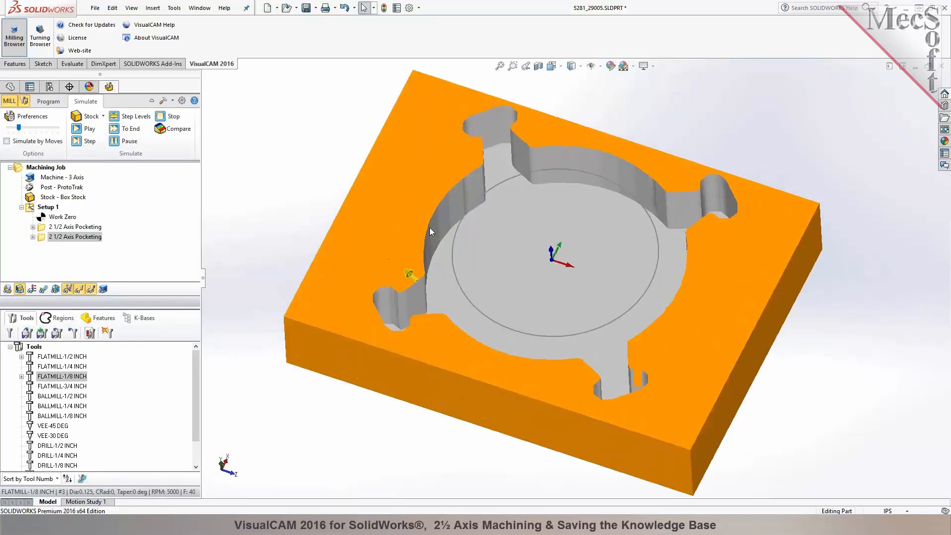
Return to machining programming, orient the view normal to the plate's top face and open a new sketch on it
left_click(51, 104)
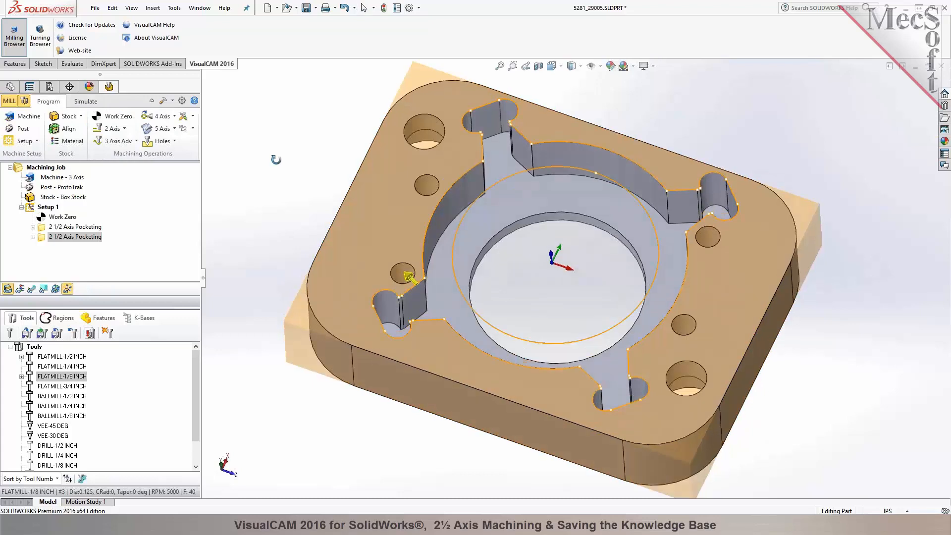
middle_click_drag(276, 155, 276, 150)
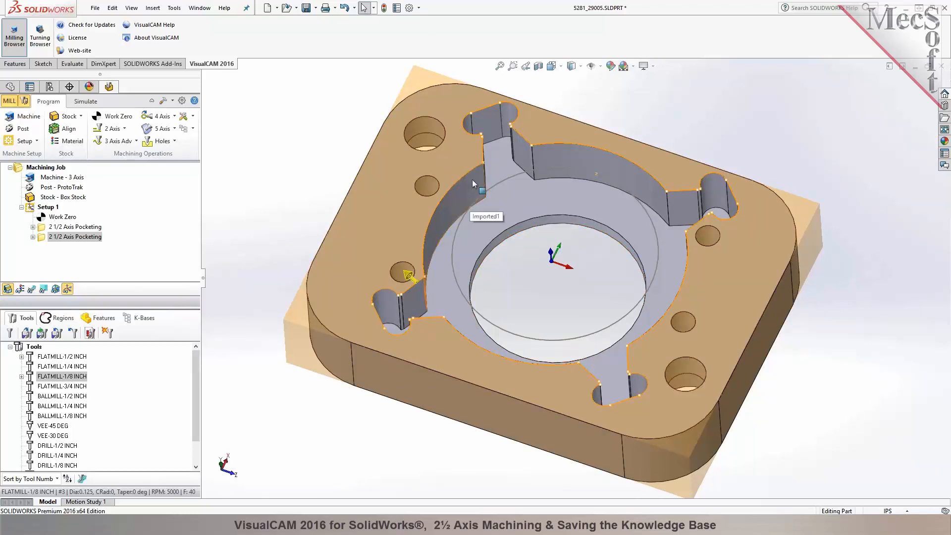
left_click(391, 218)
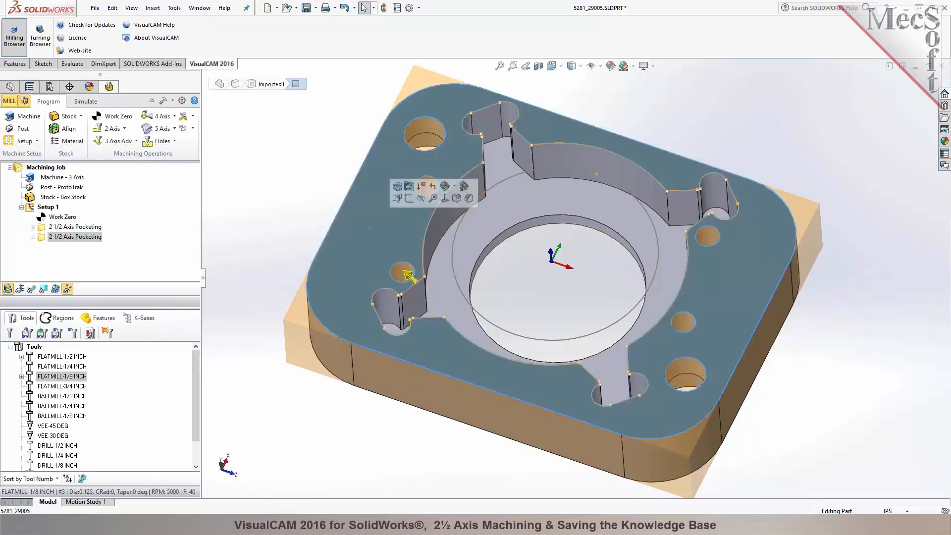
left_click(445, 198)
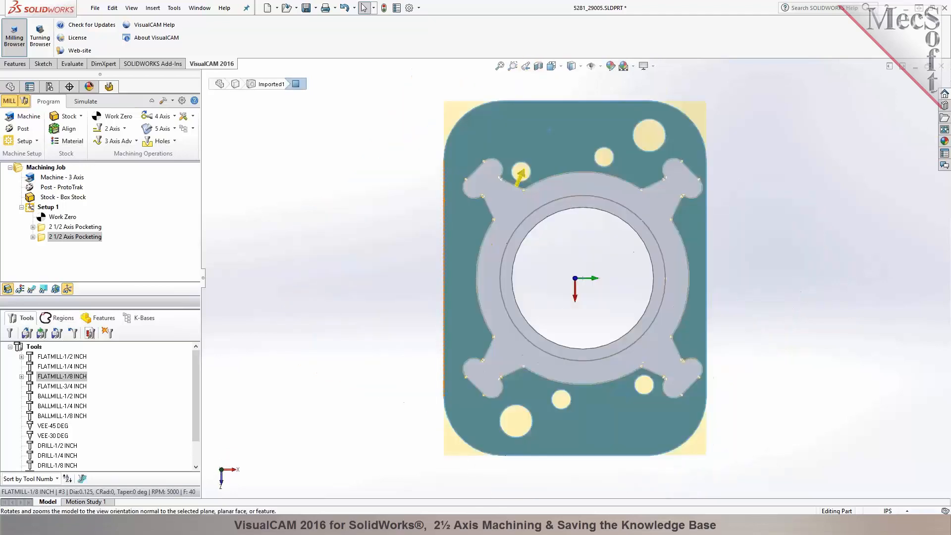
left_click(43, 64)
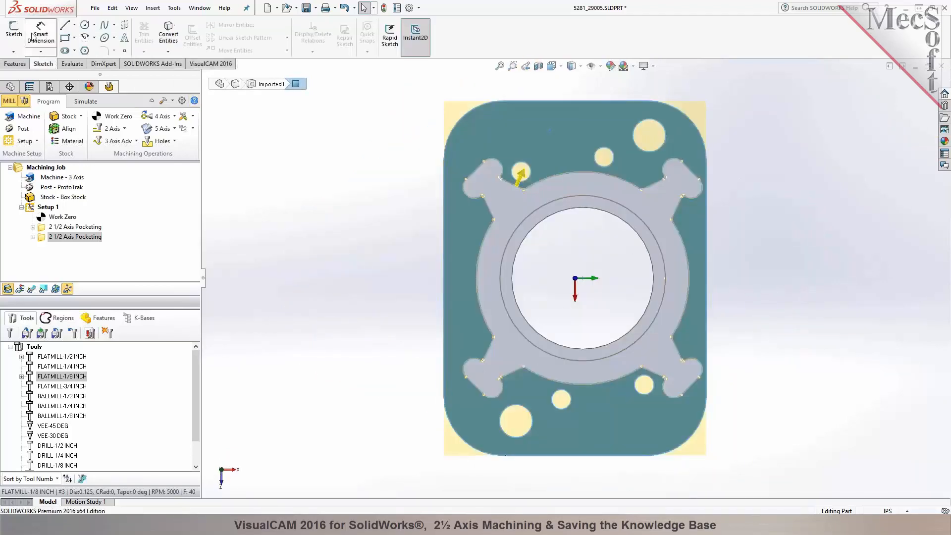
left_click(13, 34)
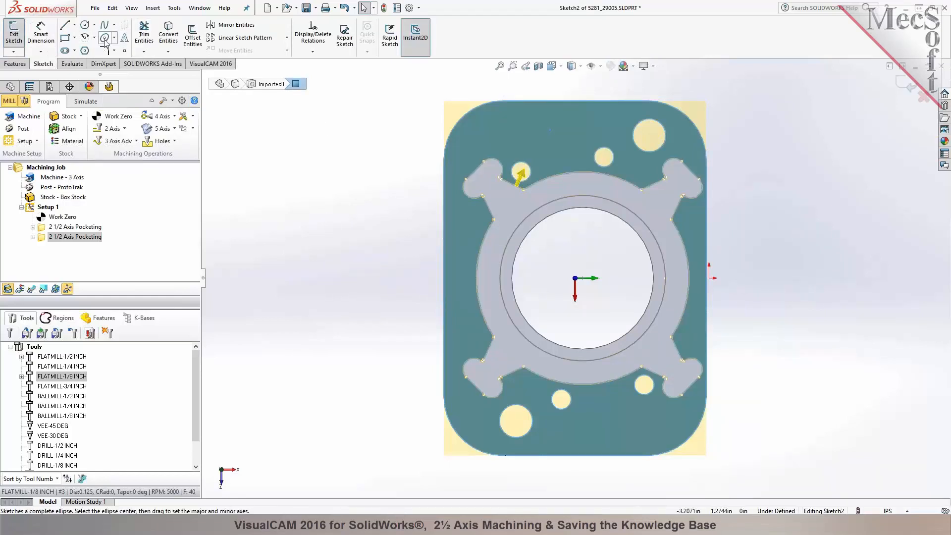
Sketch a circle of radius 0.675 concentric with the central bore, reaching the pocket's outer arc, and exit the sketch
left_click(85, 24)
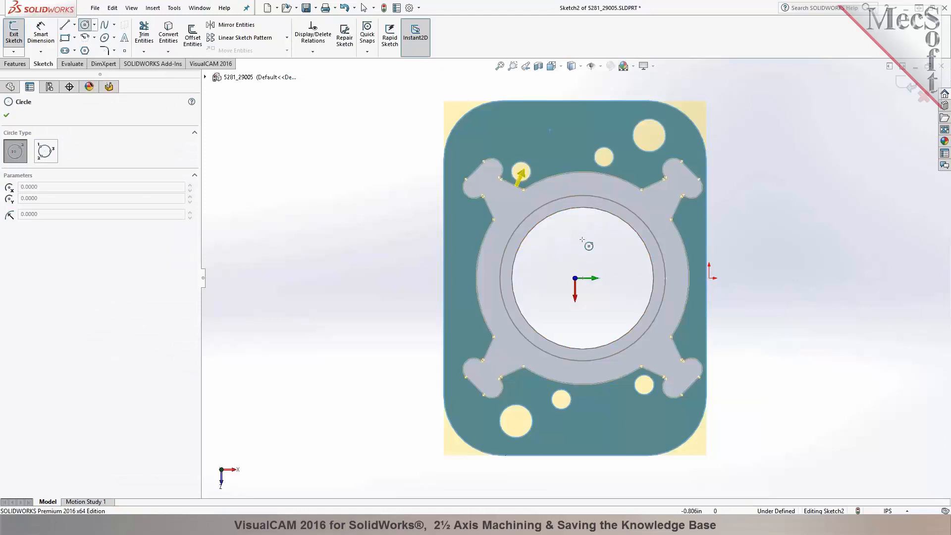
left_click(583, 278)
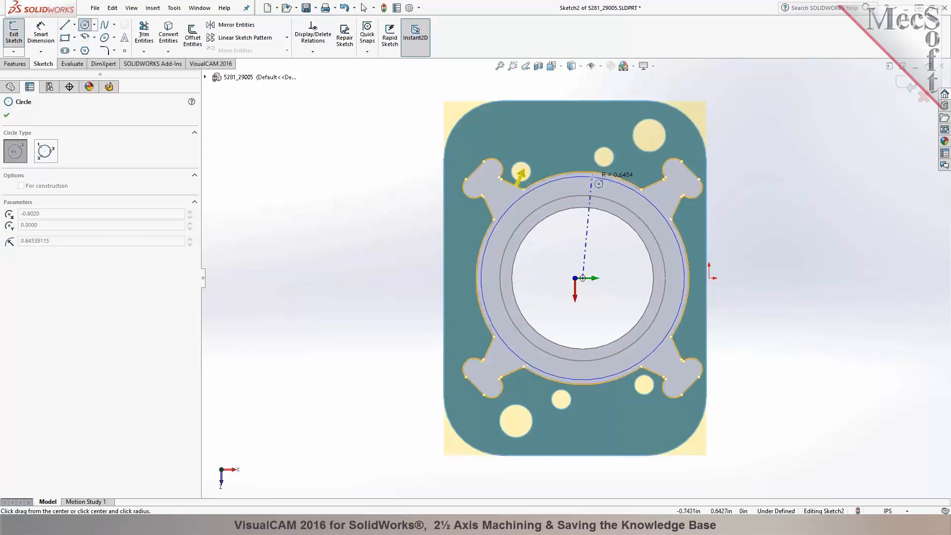
scroll(599, 183, "up", 3)
scroll(602, 208, "down", 10)
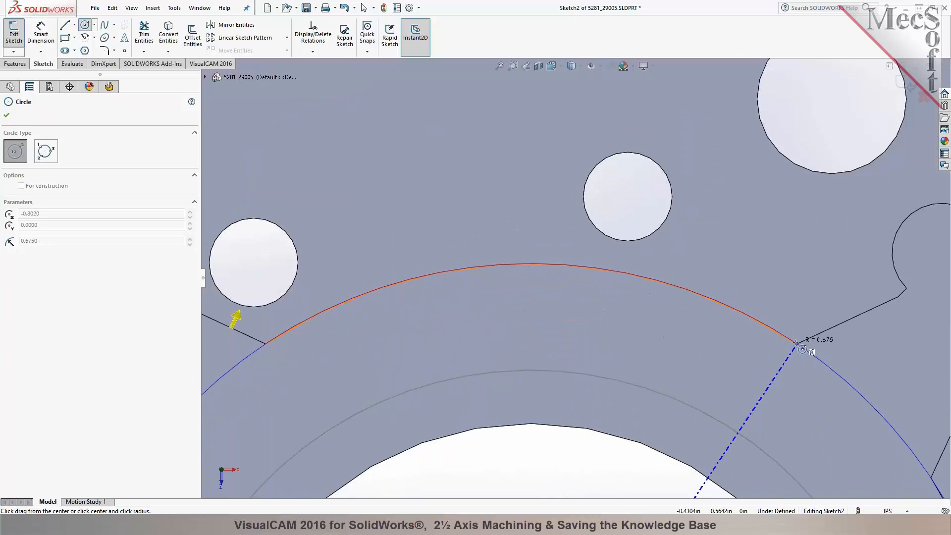
left_click(809, 349)
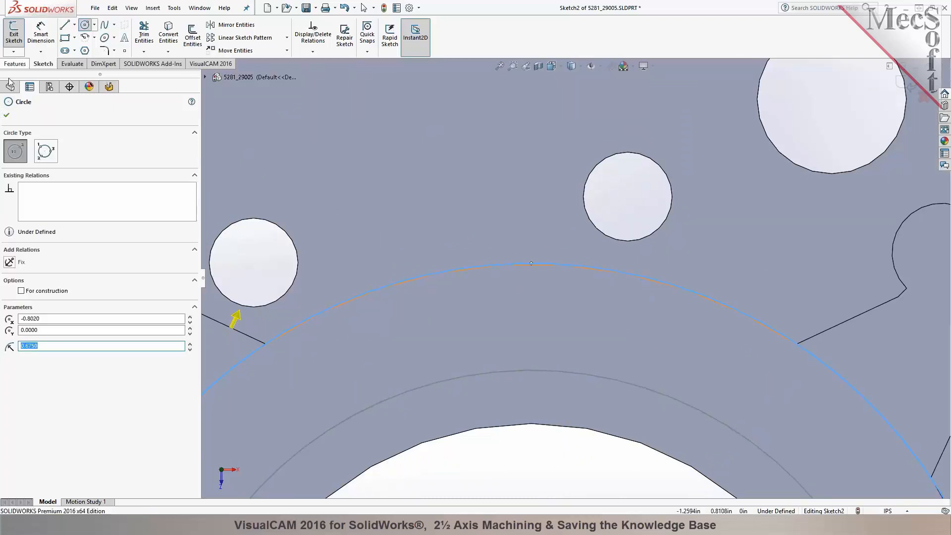
left_click(6, 114)
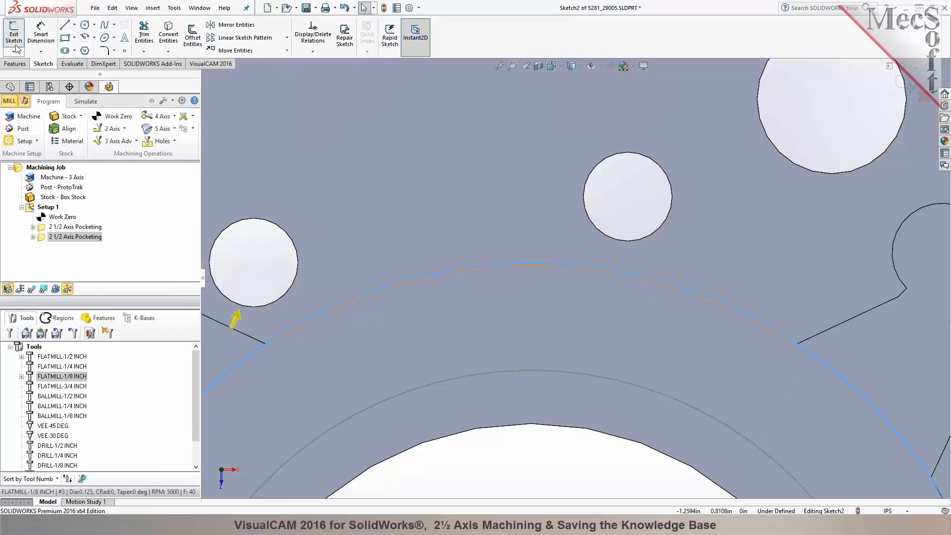
left_click(14, 35)
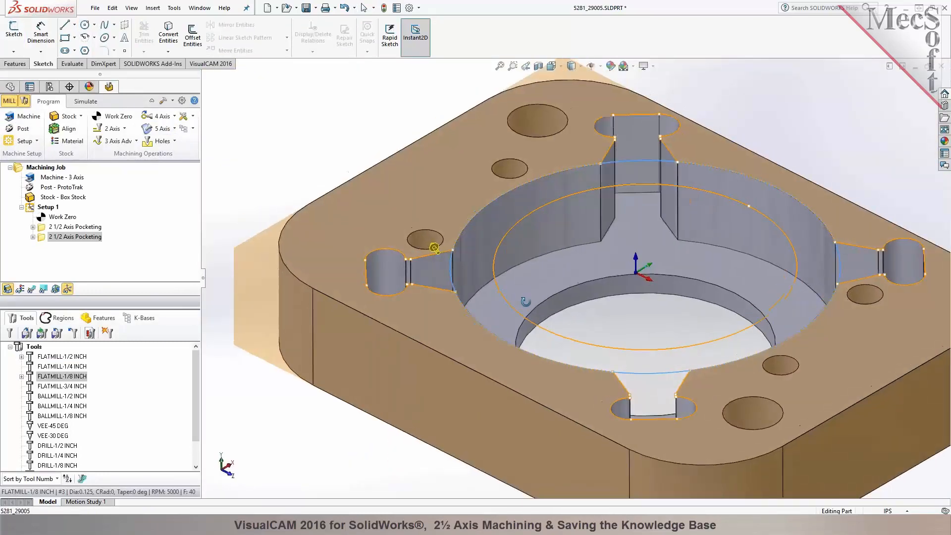
Make the new 0.675 radius circle the only part region of the first pocketing operation, then generate and display its toolpath
double_click(45, 229)
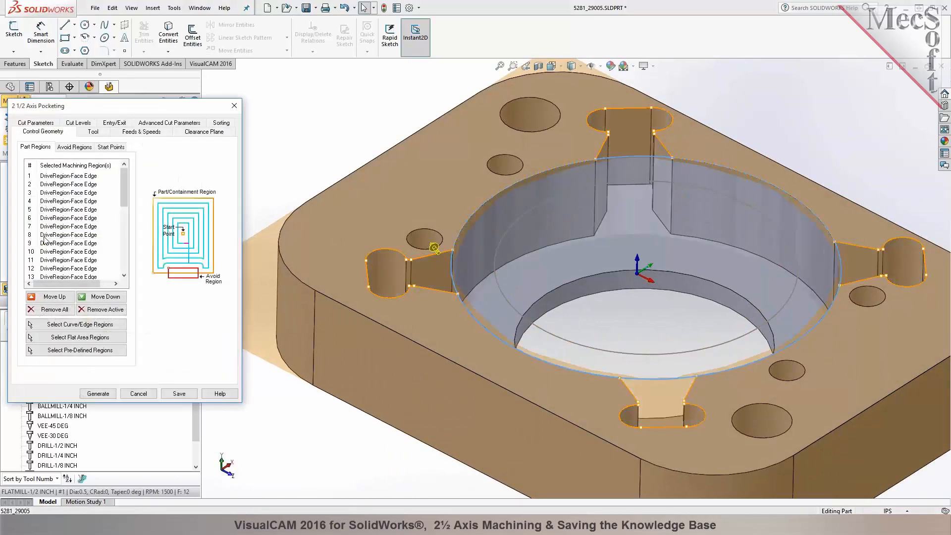
left_click(72, 325)
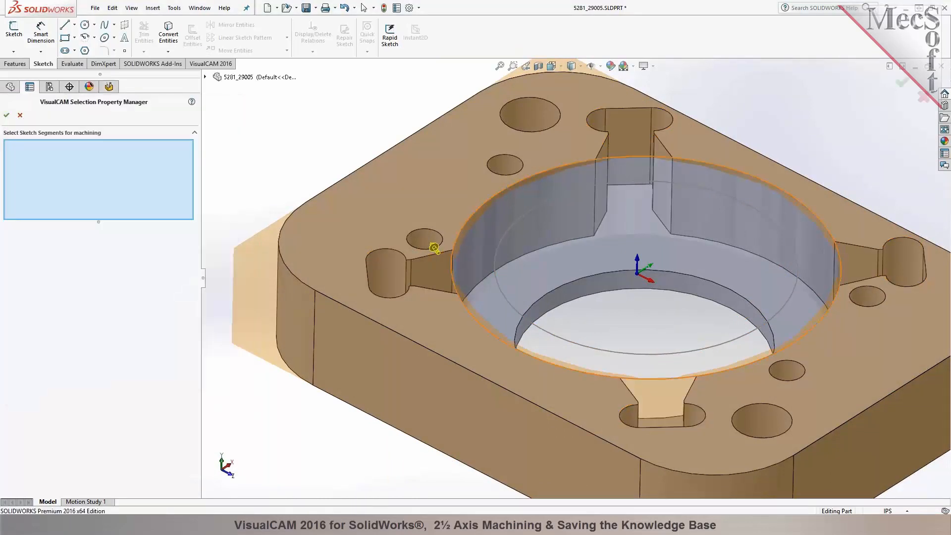
left_click(900, 84)
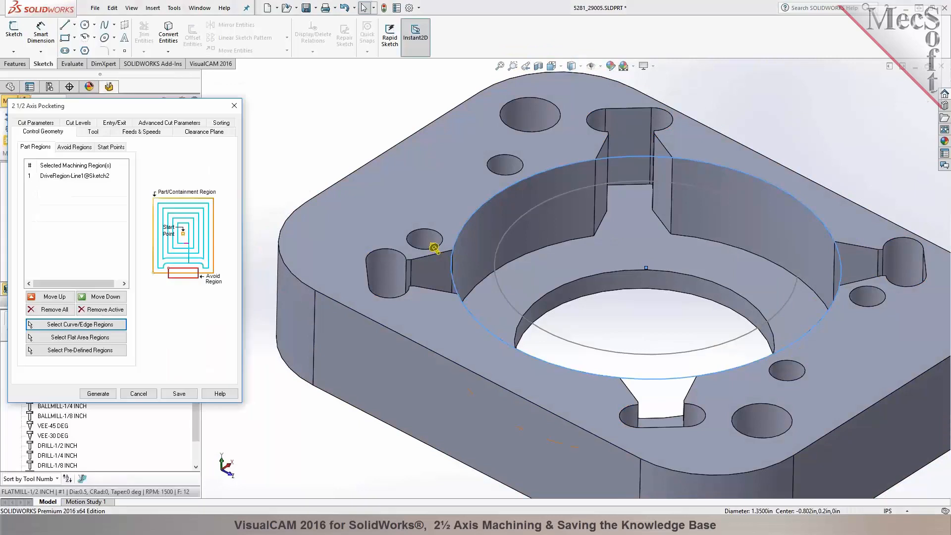
left_click(103, 393)
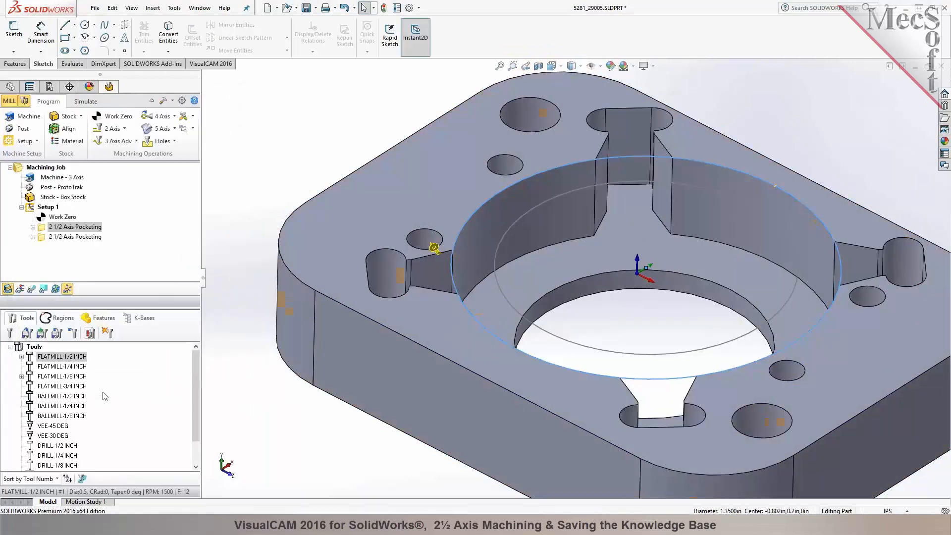
left_click(31, 289)
left_click(216, 195)
scroll(662, 315, "up", 2)
scroll(664, 315, "down", 3)
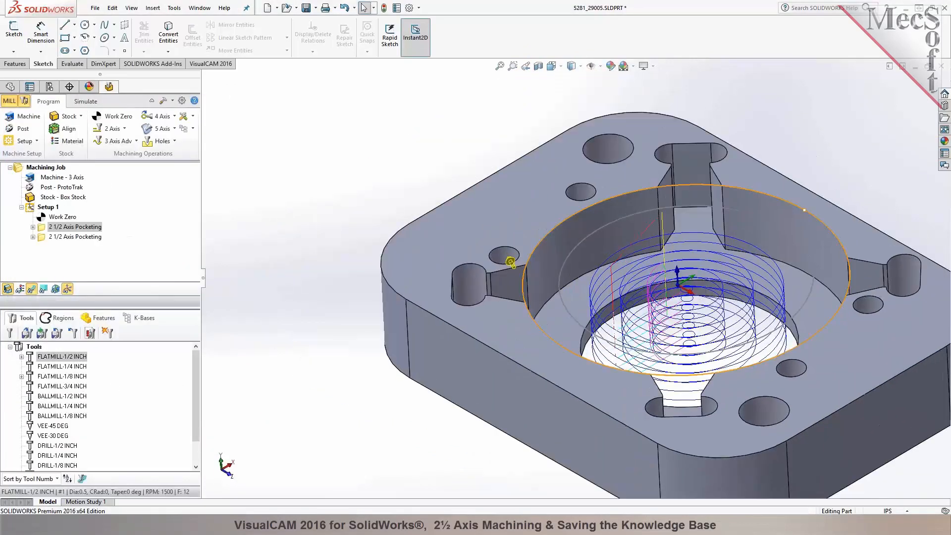
scroll(664, 314, "up", 3)
scroll(514, 300, "down", 4)
scroll(369, 223, "up", 1)
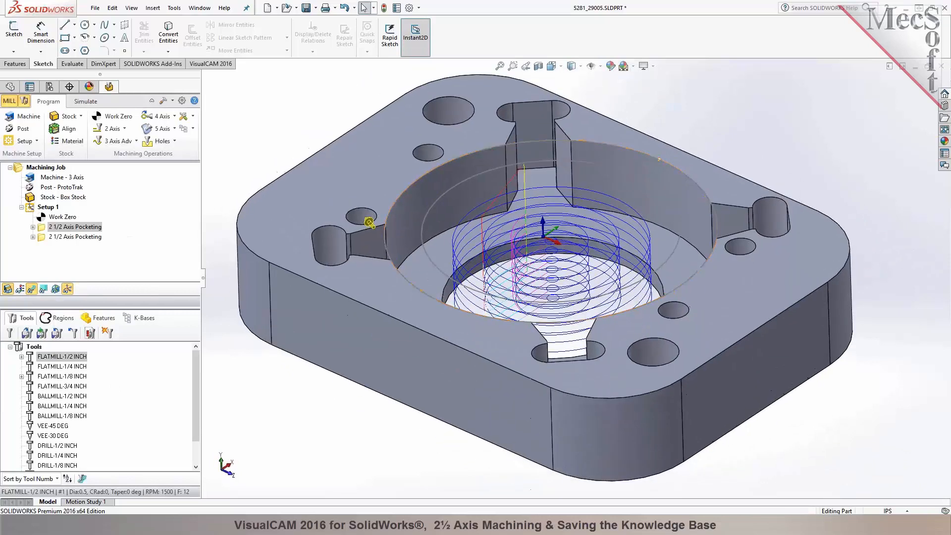
scroll(369, 223, "down", 3)
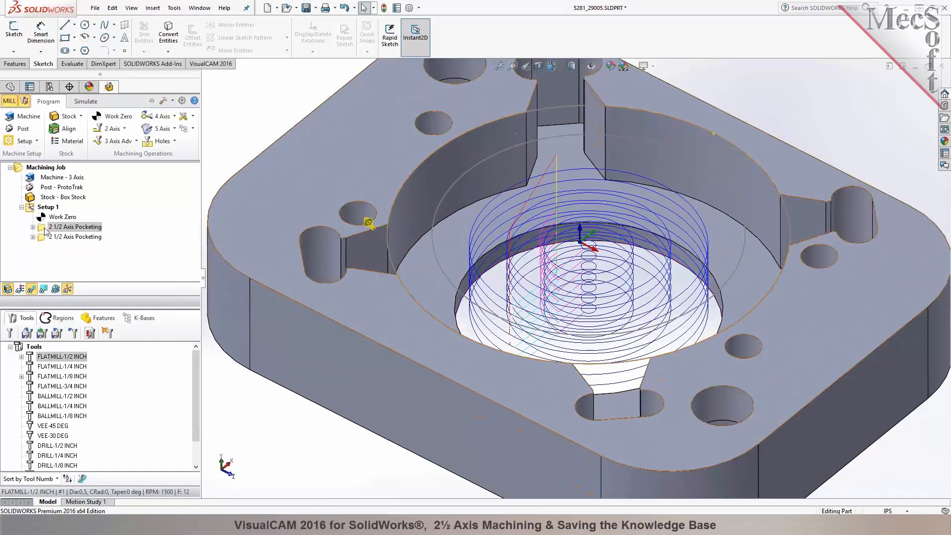
Duplicate the first pocketing operation and replace the part region of the copy with the central bore's upper edge
left_click(43, 229)
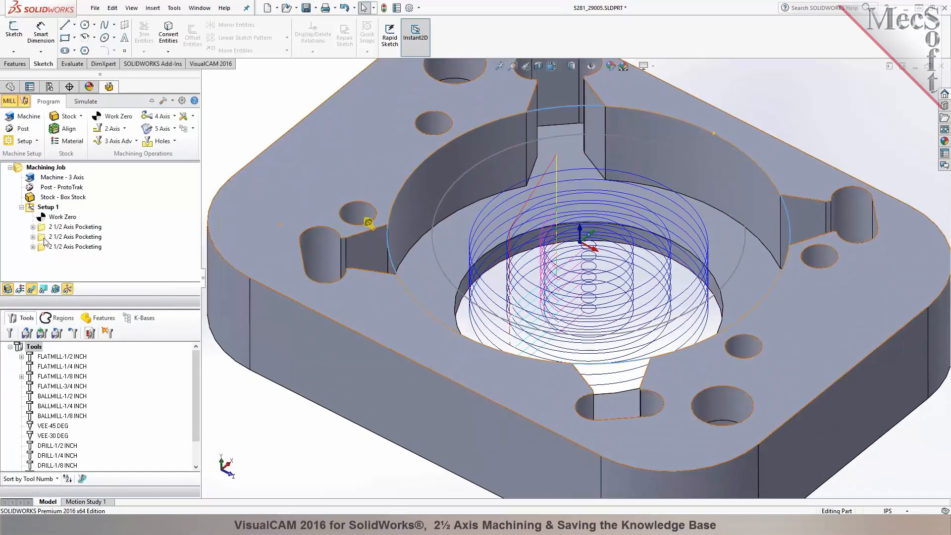
double_click(43, 228)
left_click(57, 311)
left_click(70, 325)
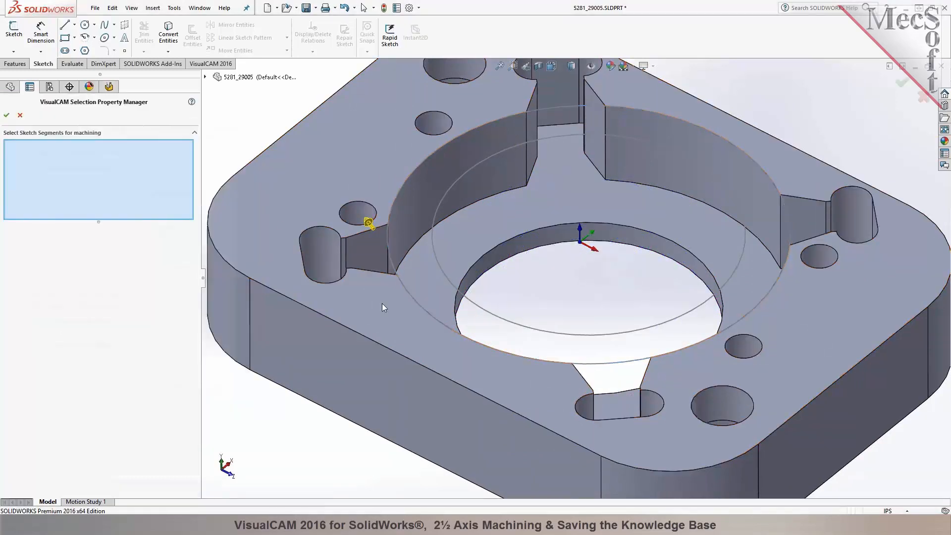
left_click(484, 256)
left_click(6, 115)
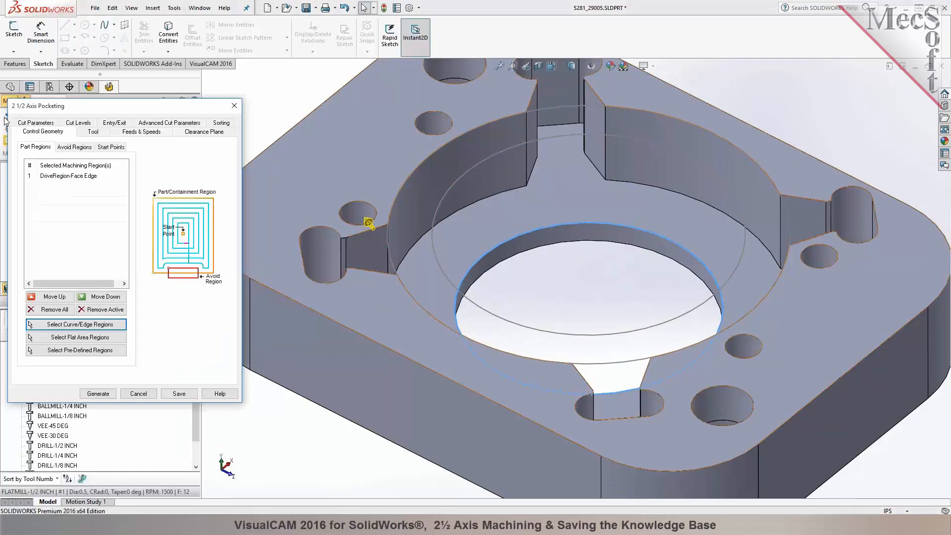
Set the bore pocketing operation's total cut depth to 0.078 from the bore's upper and lower edges, and generate its toolpath
left_click(78, 123)
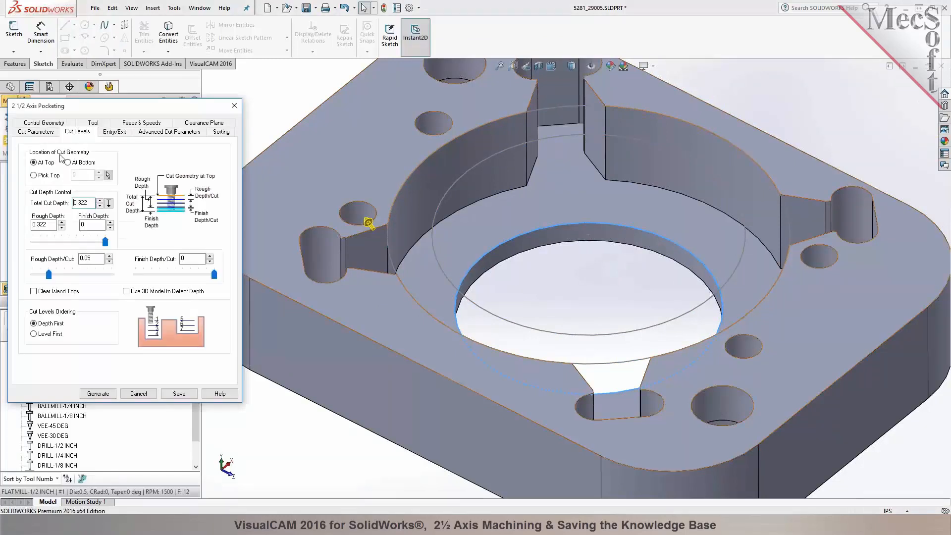
left_click(108, 204)
left_click(570, 210)
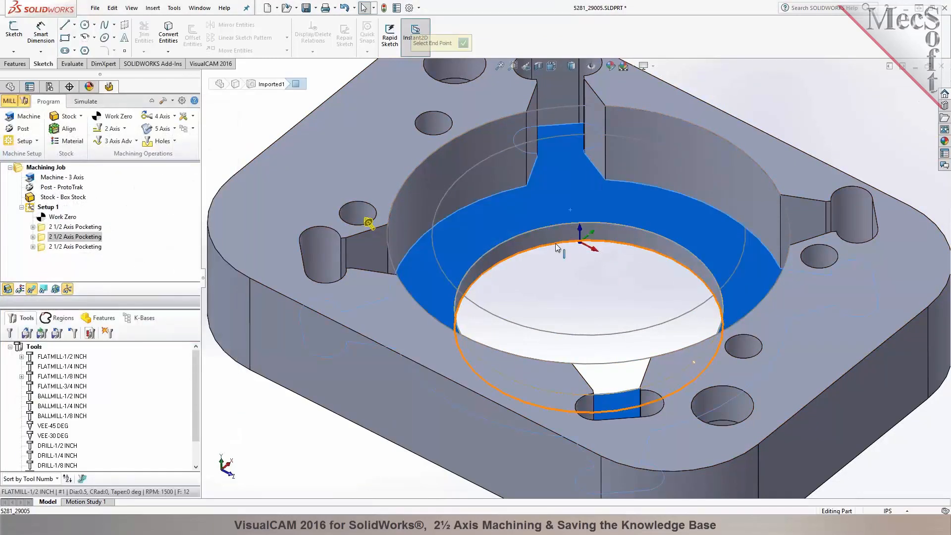
left_click(559, 247)
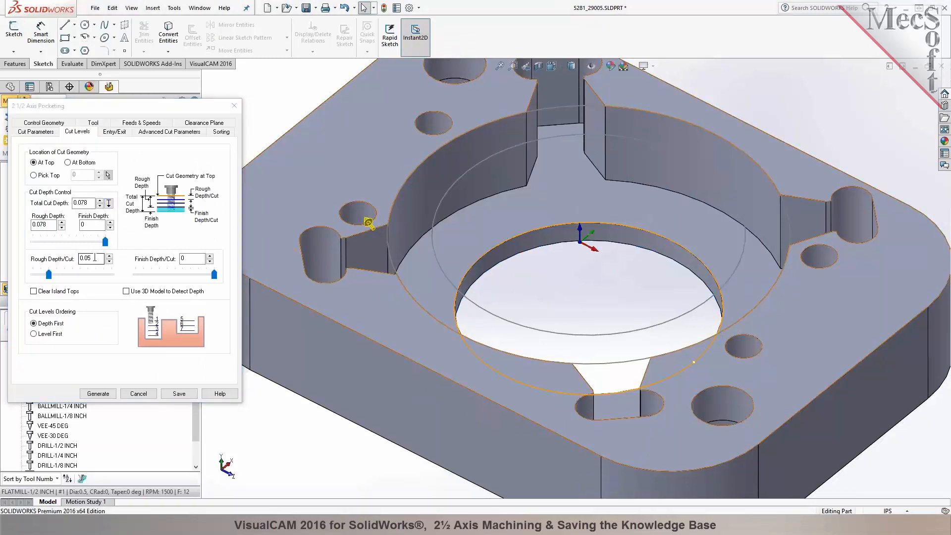
left_click(97, 394)
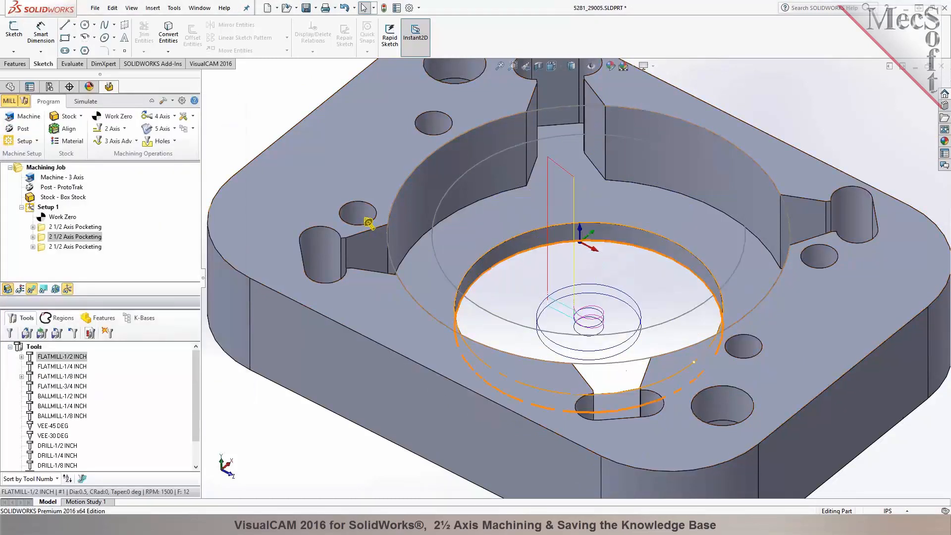
Simulate the material removal of the first two pocketing operations one after the other
left_click(75, 227)
left_click(86, 101)
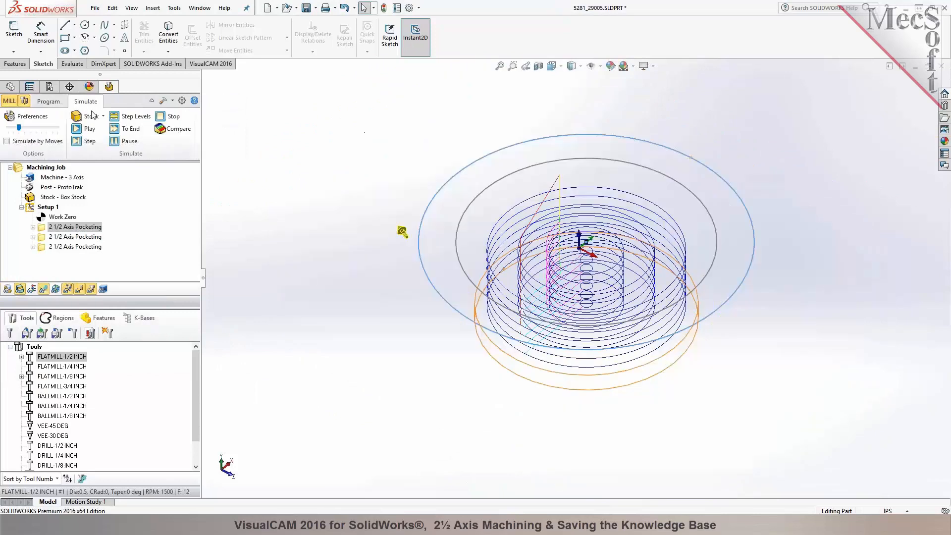
left_click(88, 128)
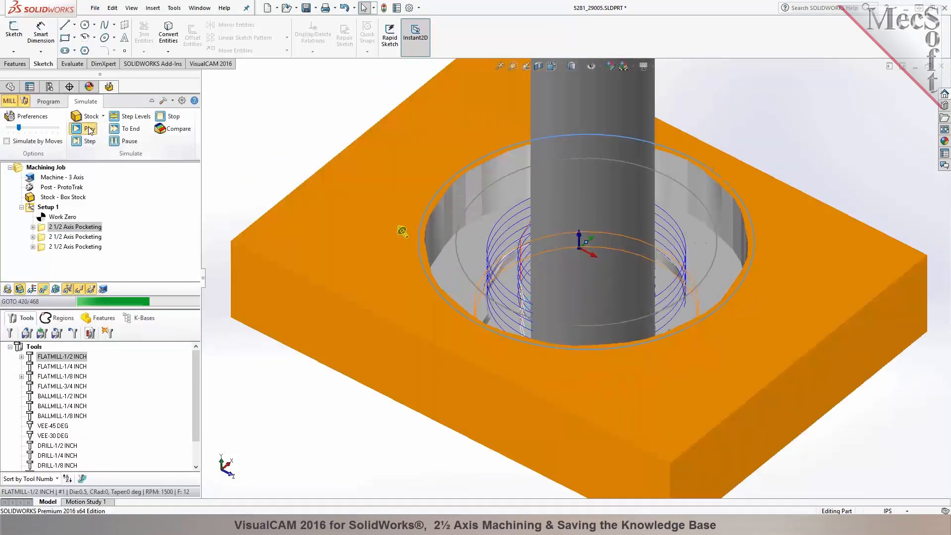
left_click(87, 237)
left_click(85, 131)
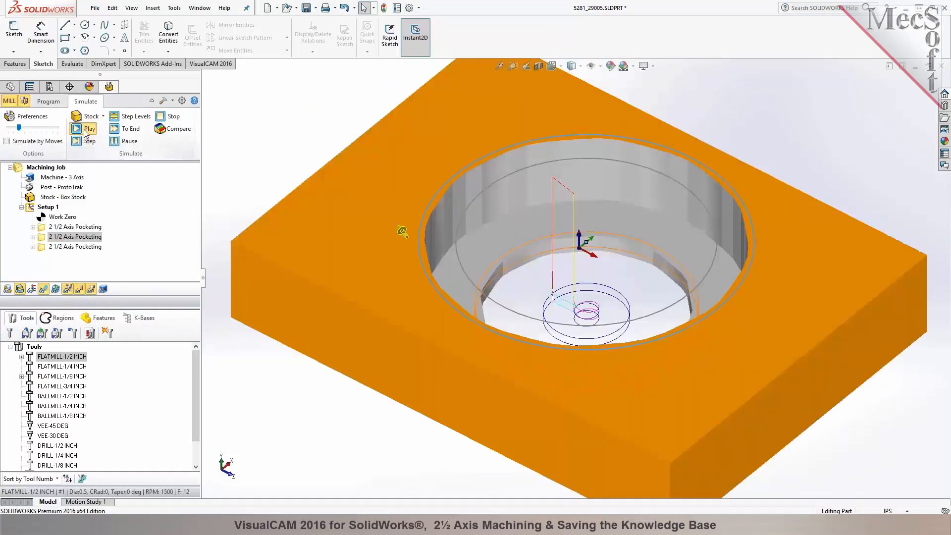
Return to machining programming and start a 2½ axis Profiling operation
left_click(48, 102)
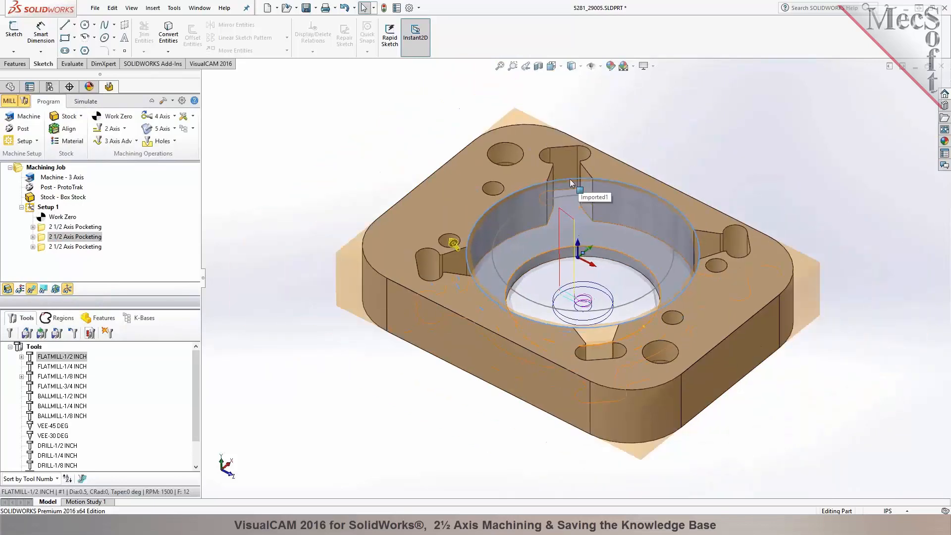
middle_click_drag(560, 185, 556, 155)
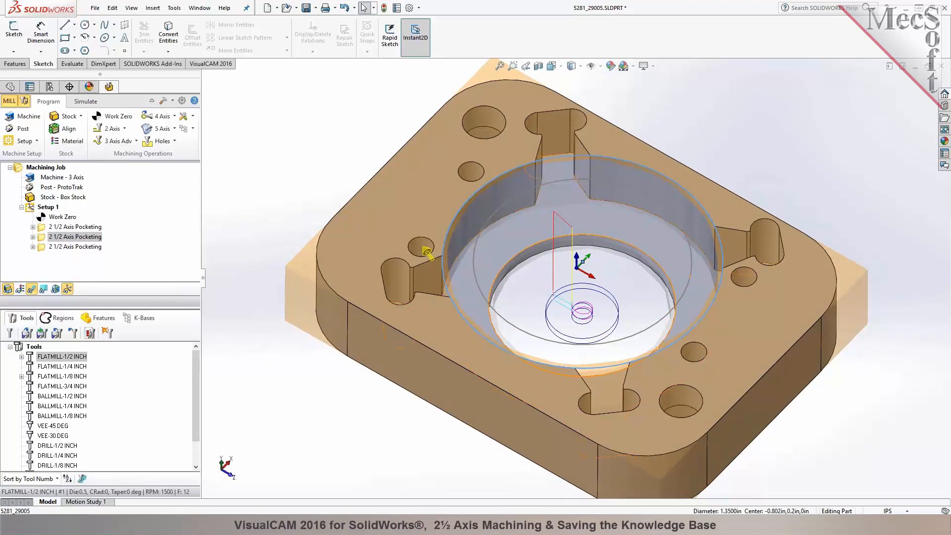
left_click(111, 129)
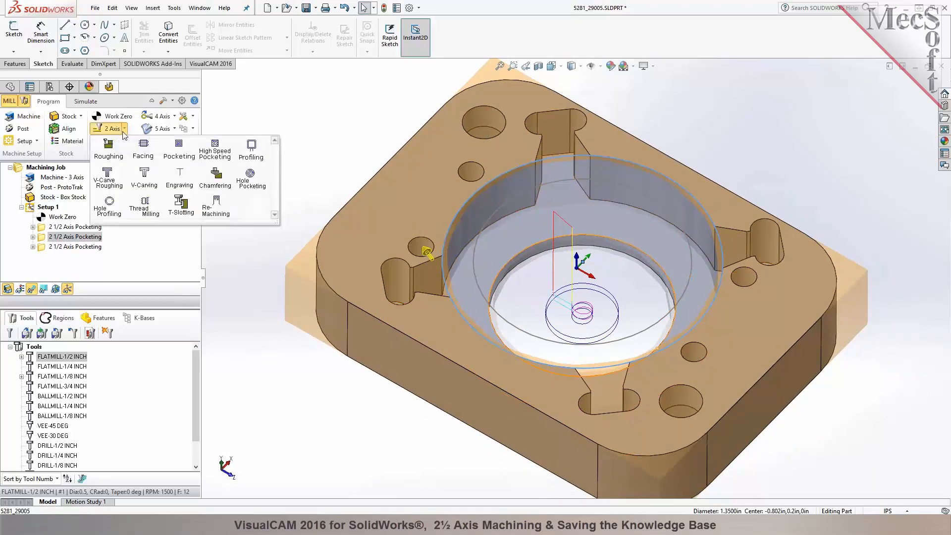
left_click(249, 158)
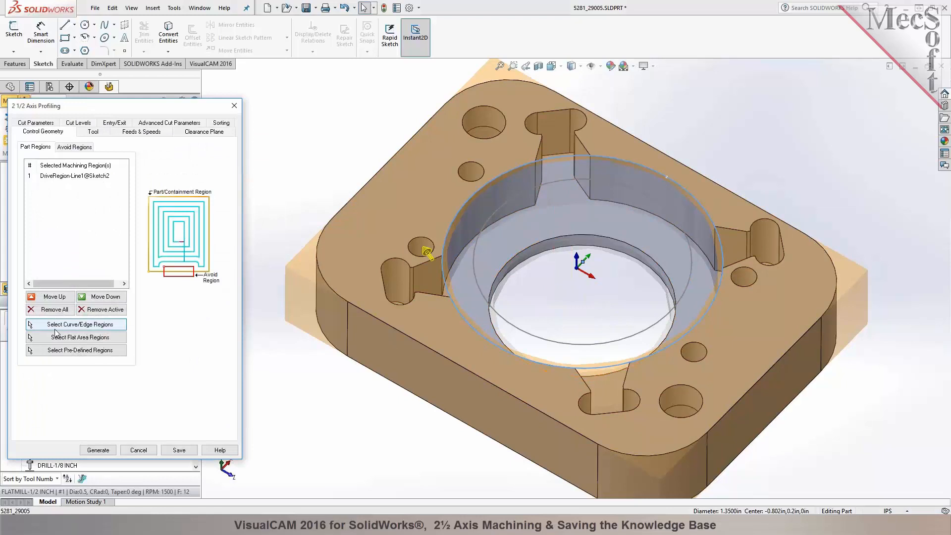
Make the complete upper edge loop of the pocket and its four corner slots the profiling part regions
left_click(77, 322)
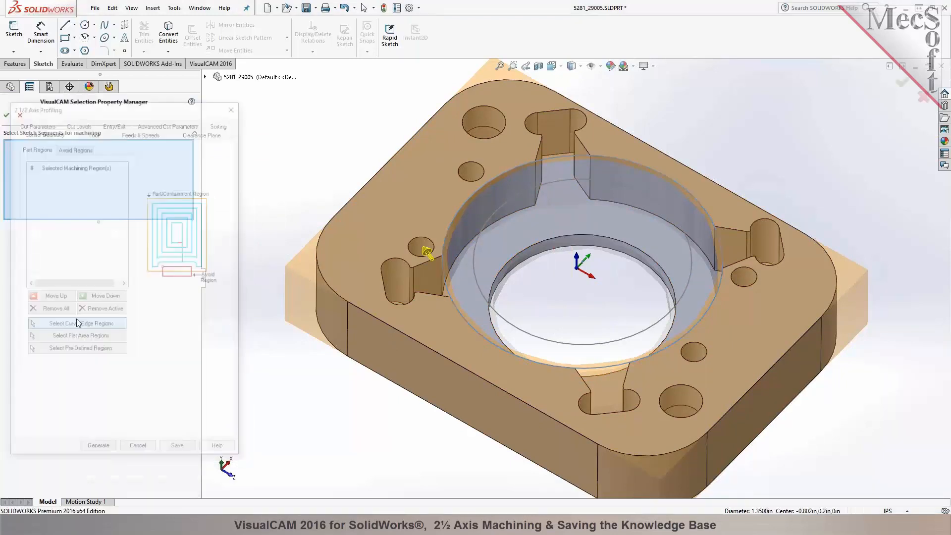
right_click(424, 264)
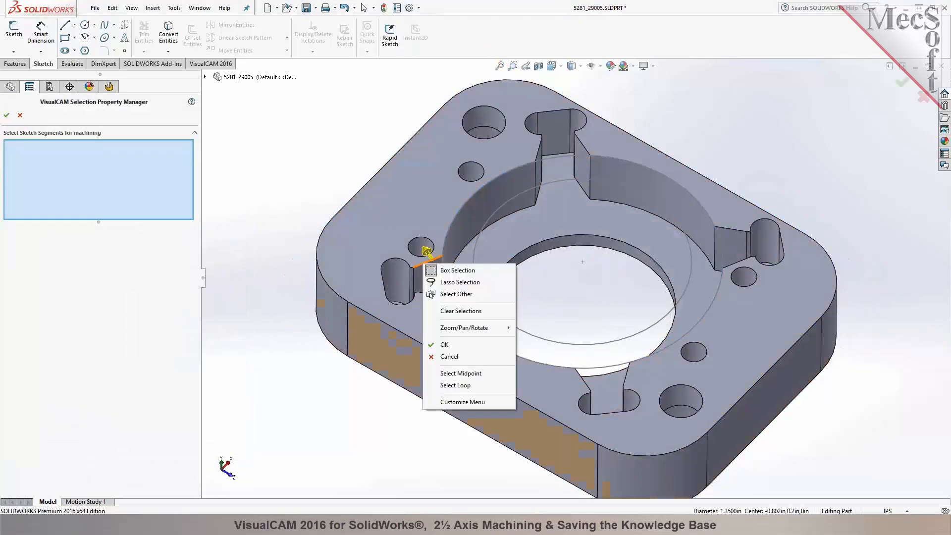
left_click(477, 391)
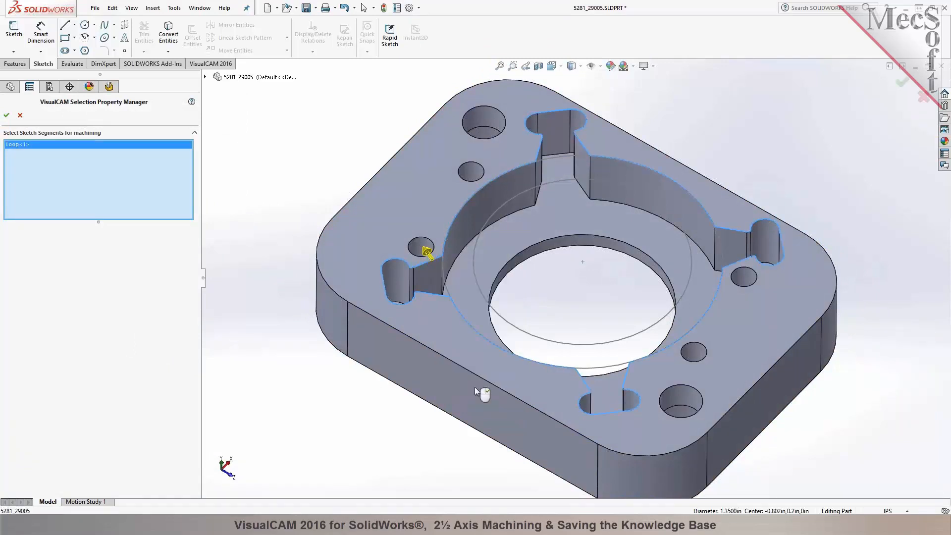
left_click(6, 115)
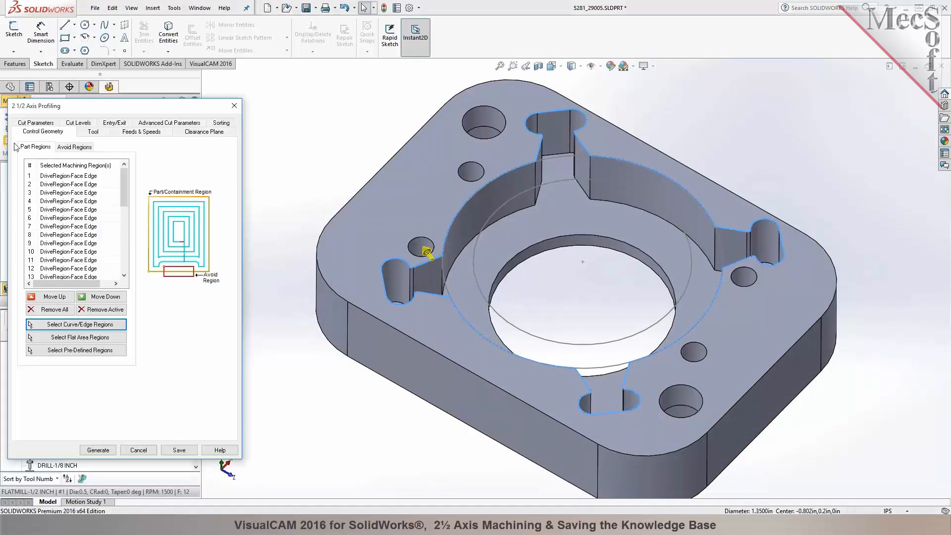
Step through the profiling part regions to locate the individual edges, and remove active region 17
left_click(76, 188)
key("Down")
key("Down")
key("Down")
key("Down")
key("Down")
key("Down")
key("Down")
key("Down")
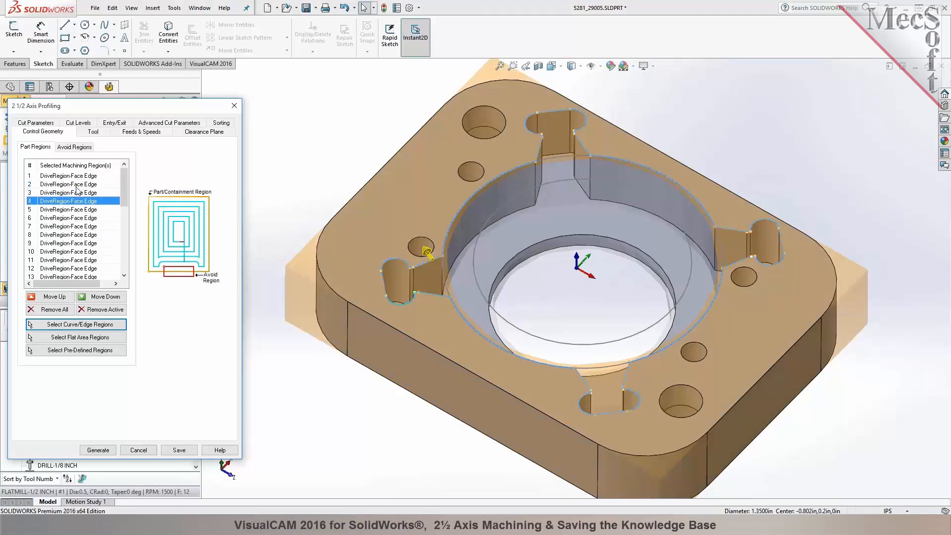
key("Down")
key("Down")
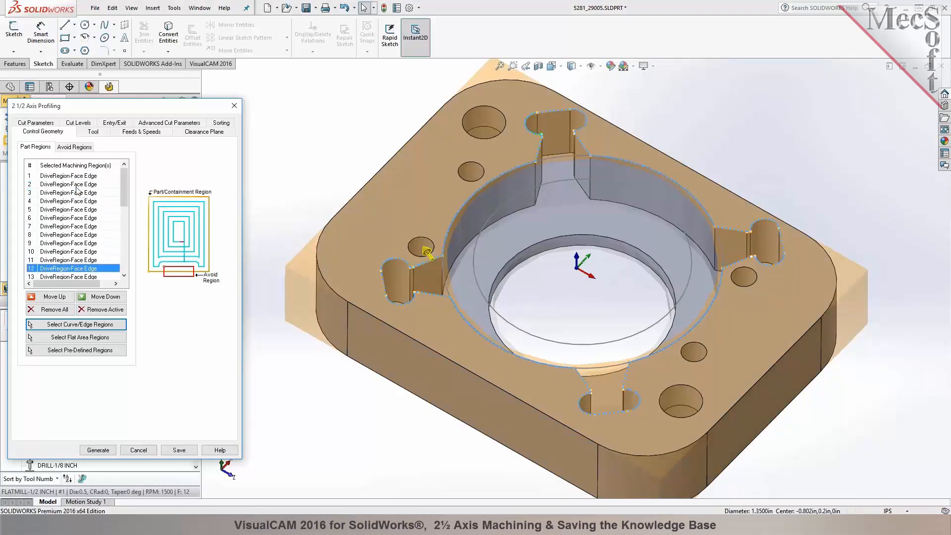
key("Down")
key("Down")
key("Down")
key("Down")
key("Up")
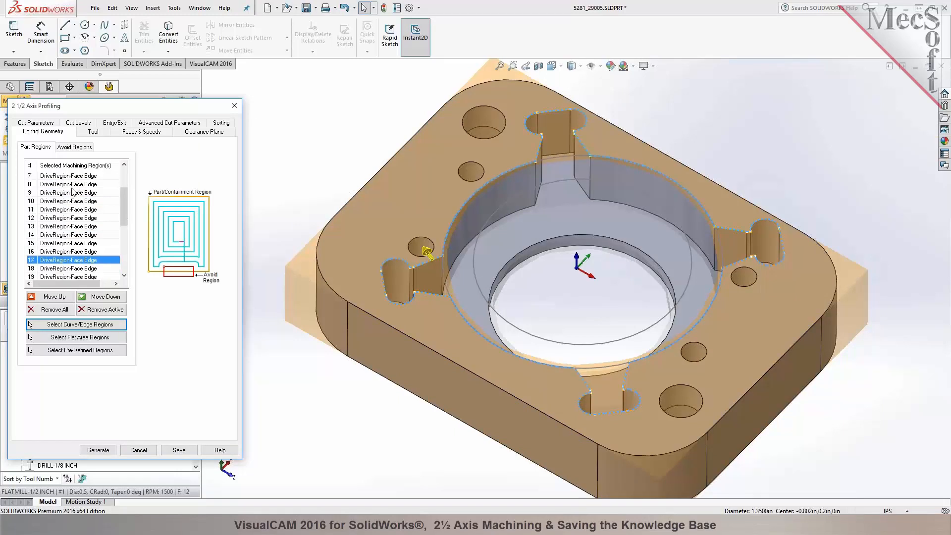
left_click(109, 309)
Check the remaining part regions against the pocket outline from the end of the list upward, and remove another active region
middle_click_drag(303, 170, 305, 144)
scroll(123, 268, "down", 6)
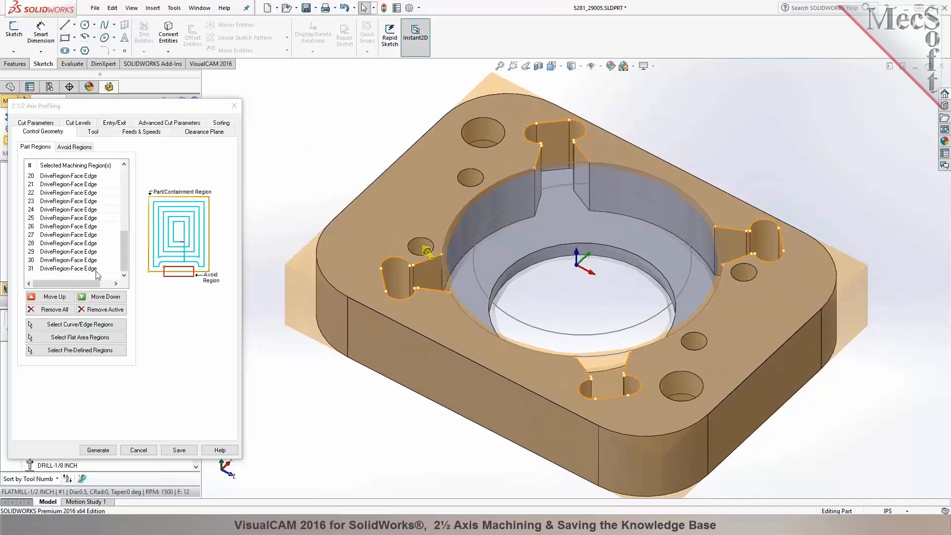
left_click(82, 243)
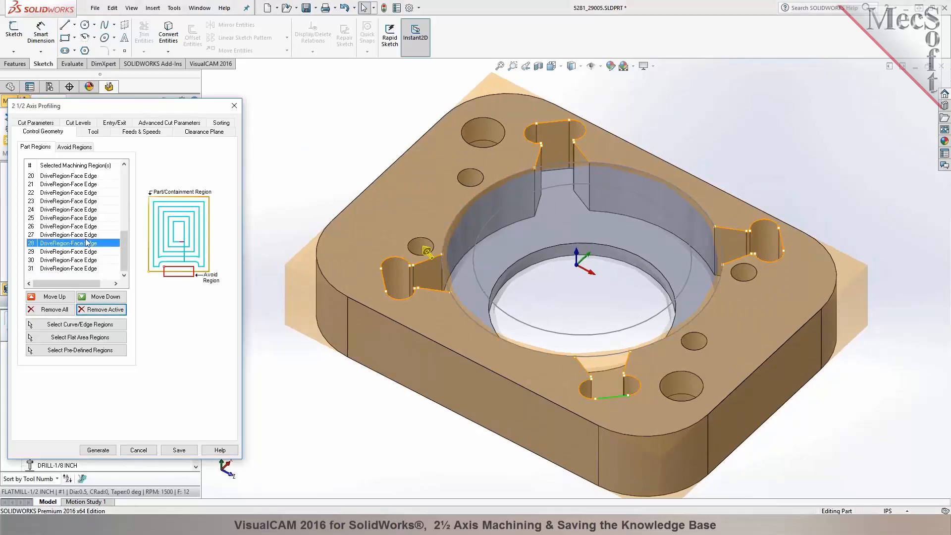
left_click_drag(181, 102, 279, 96)
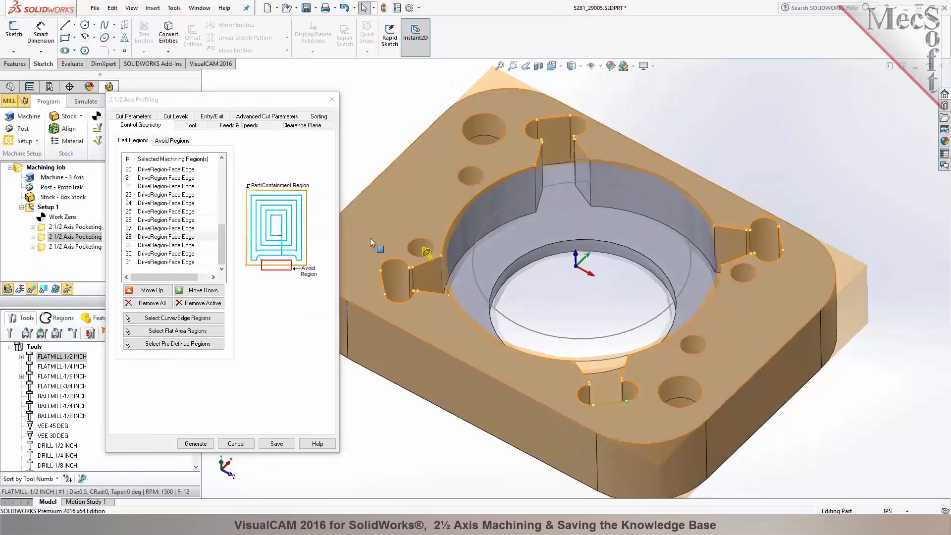
left_click(179, 263)
left_click(179, 244)
left_click(180, 236)
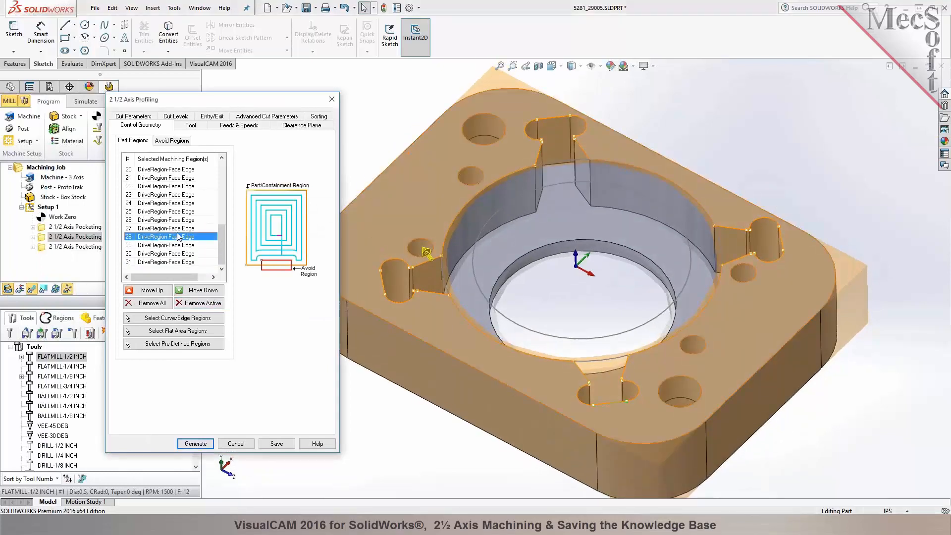
left_click(179, 221)
left_click(179, 202)
left_click(179, 194)
scroll(179, 195, "up", 1)
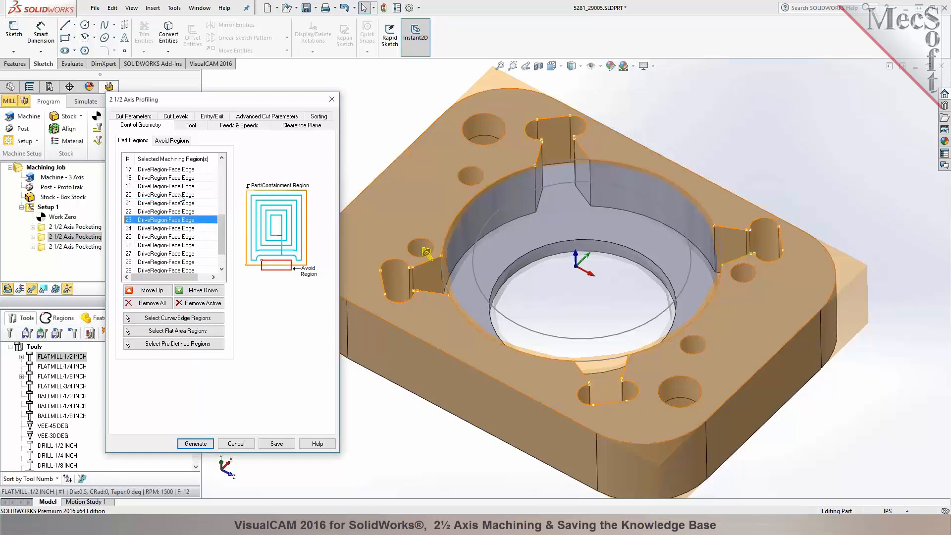
left_click(183, 212)
left_click(186, 203)
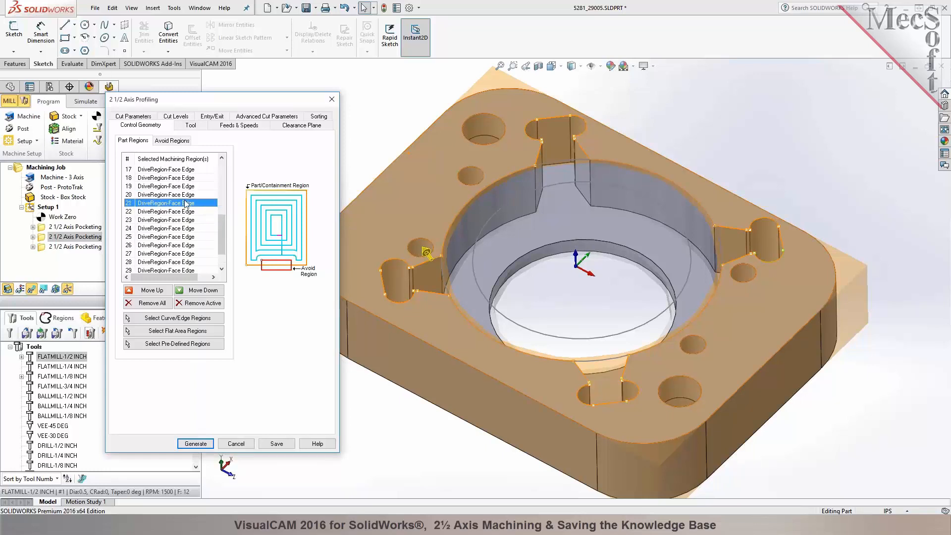
key("Up")
key("Up")
key("Up")
key("Up")
key("Up")
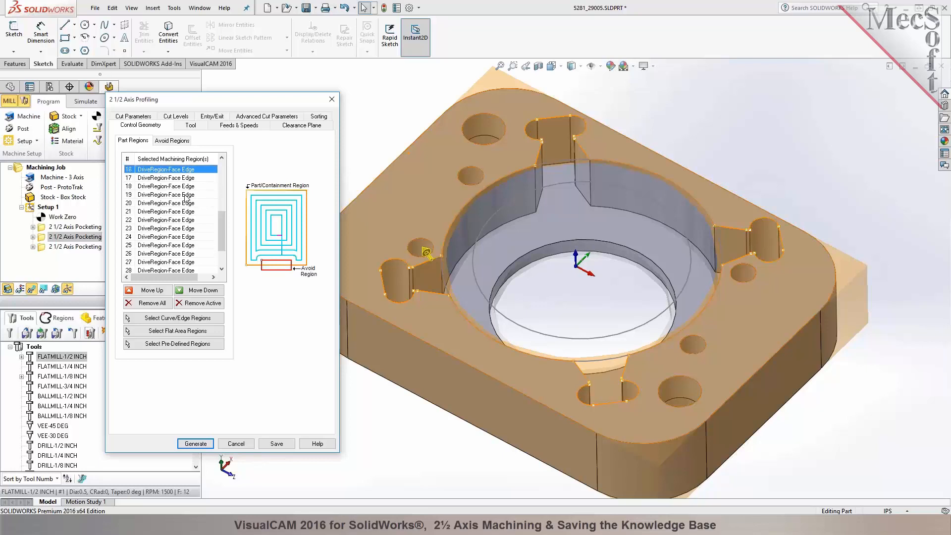
key("Up")
left_click(217, 303)
Inspect the part region list once more and clear all regions from the profiling operation
middle_click_drag(460, 297, 475, 278)
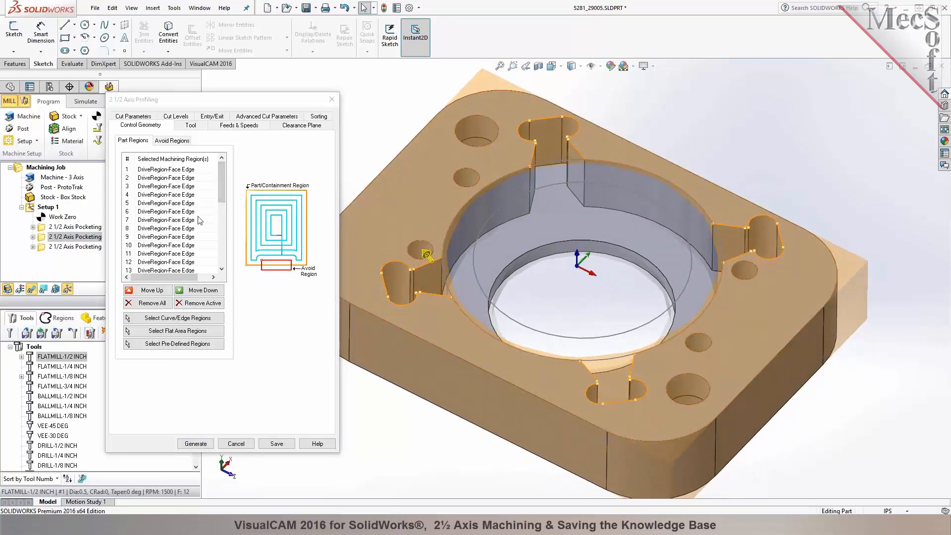
left_click_drag(186, 178, 184, 258)
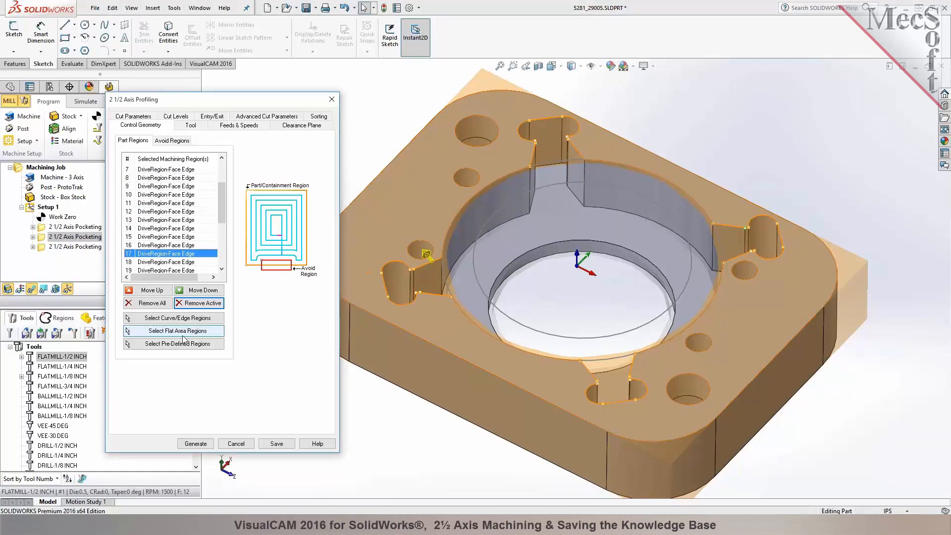
left_click(158, 303)
Start a new edge region selection with the first corner slot's tangent end edges and the short and angled edges on both sides
left_click(171, 319)
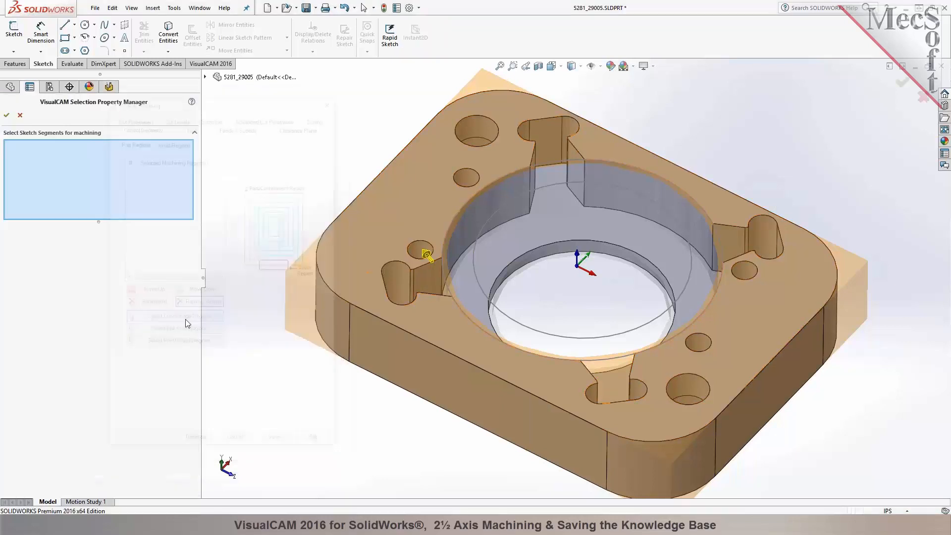
scroll(429, 264, "up", 5)
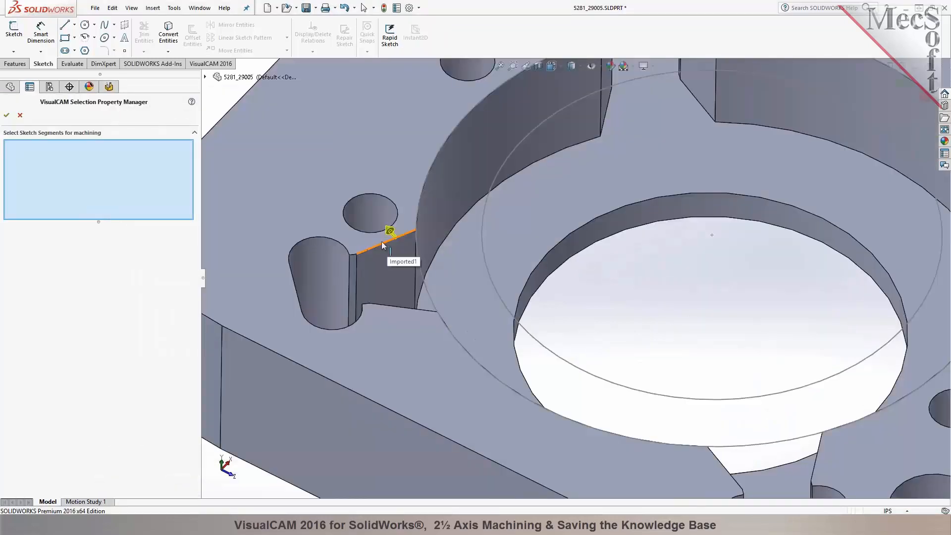
right_click(337, 239)
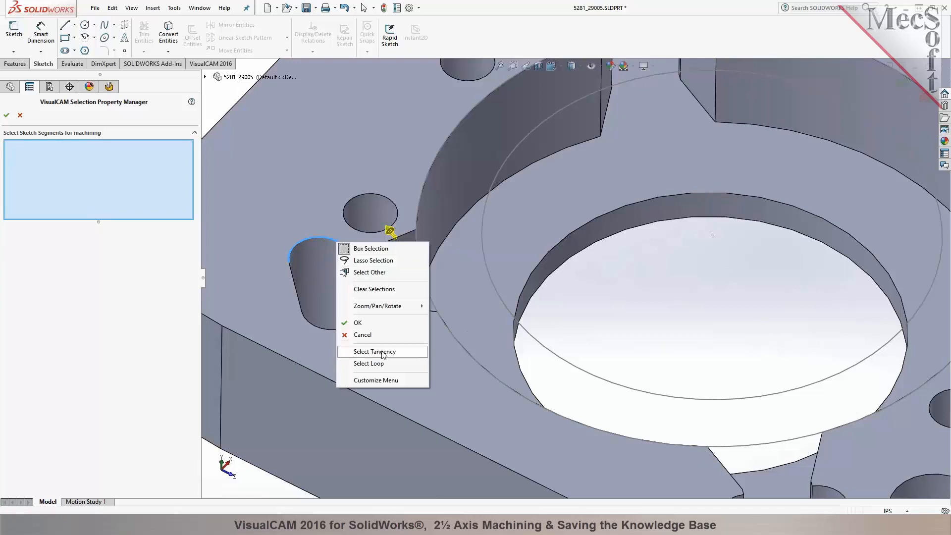
left_click(382, 345)
scroll(371, 315, "up", 3)
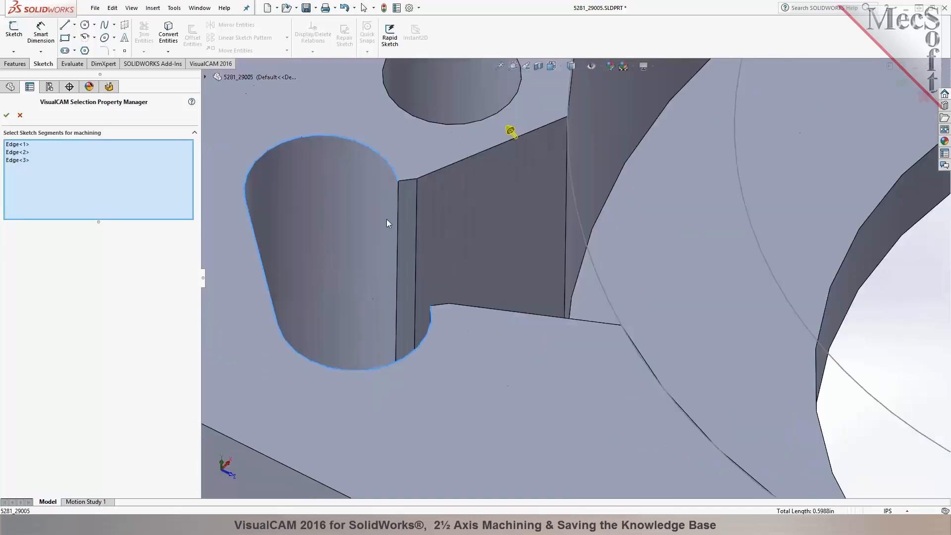
left_click(410, 180)
left_click(440, 172)
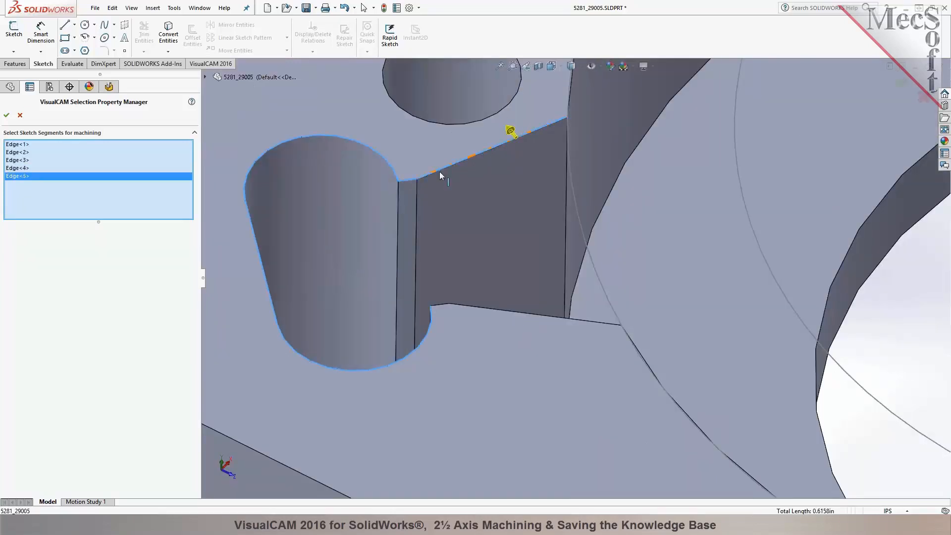
left_click(440, 305)
left_click(461, 305)
Add a partial loop from the neighbouring corner slot's outer rounded edge along the pocket arc to the first slot
scroll(436, 317, "down", 6)
scroll(705, 135, "up", 4)
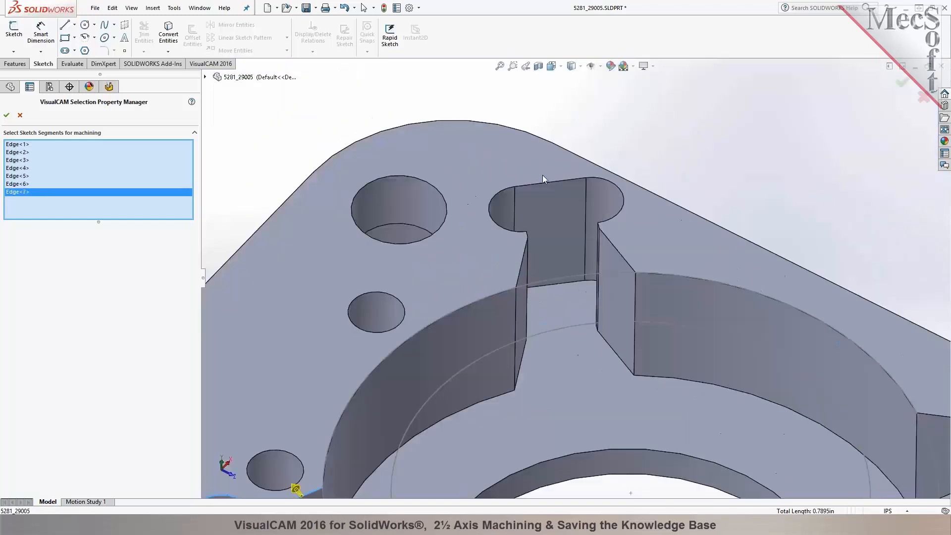
right_click(597, 178)
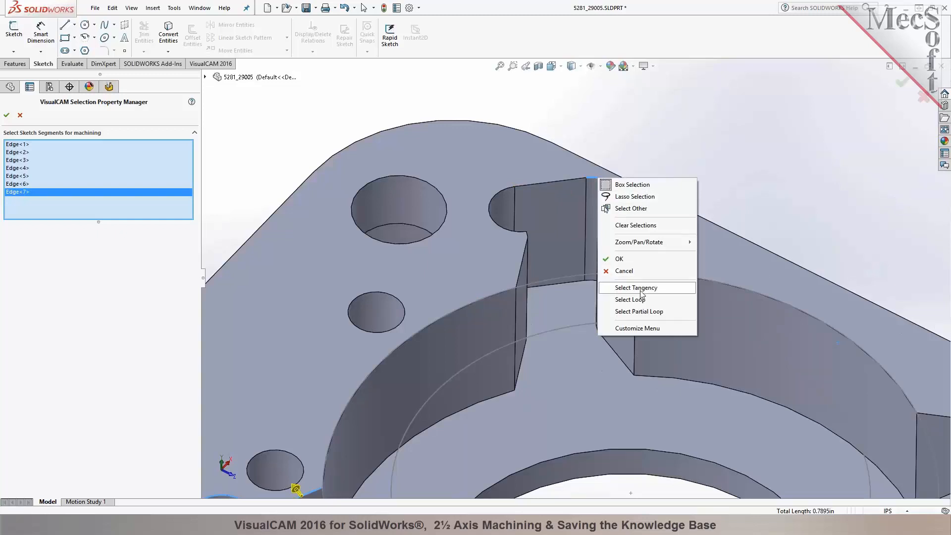
left_click(642, 312)
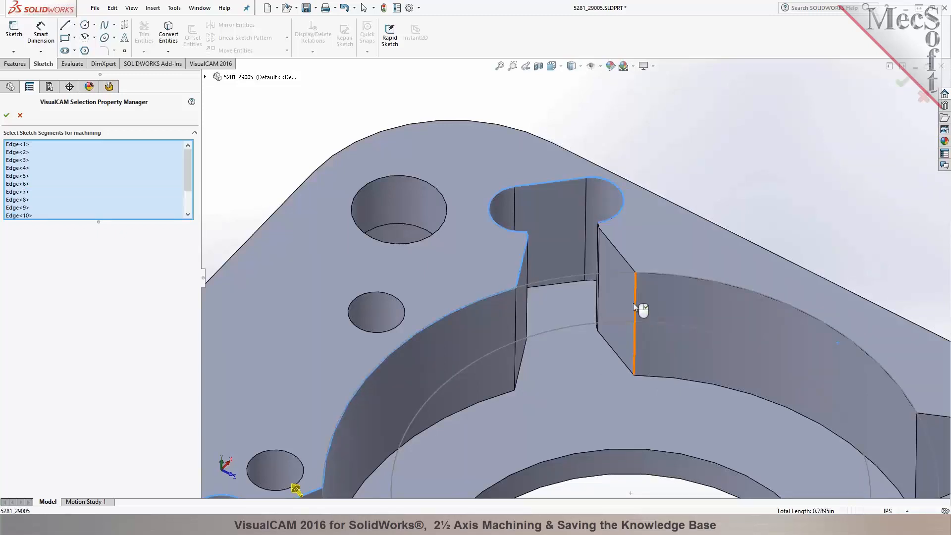
left_click(478, 300)
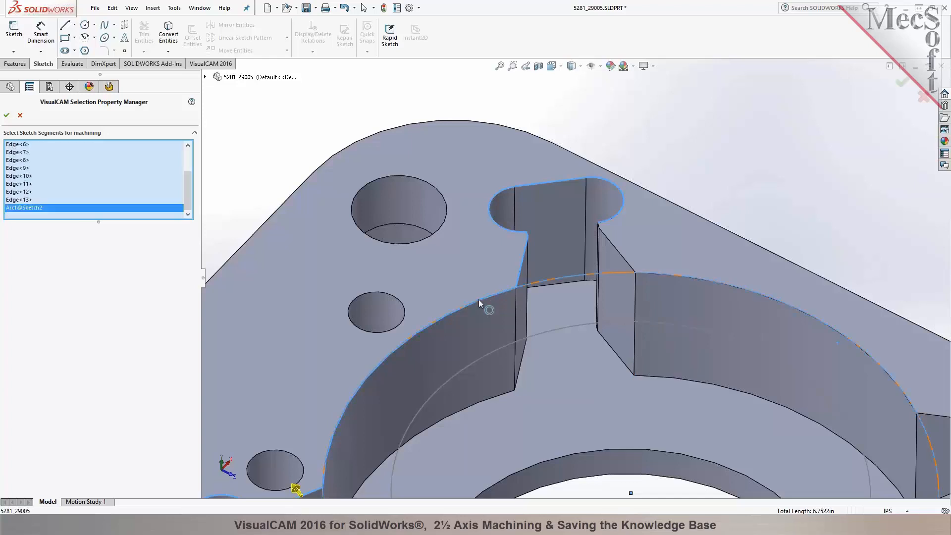
scroll(478, 297, "up", 4)
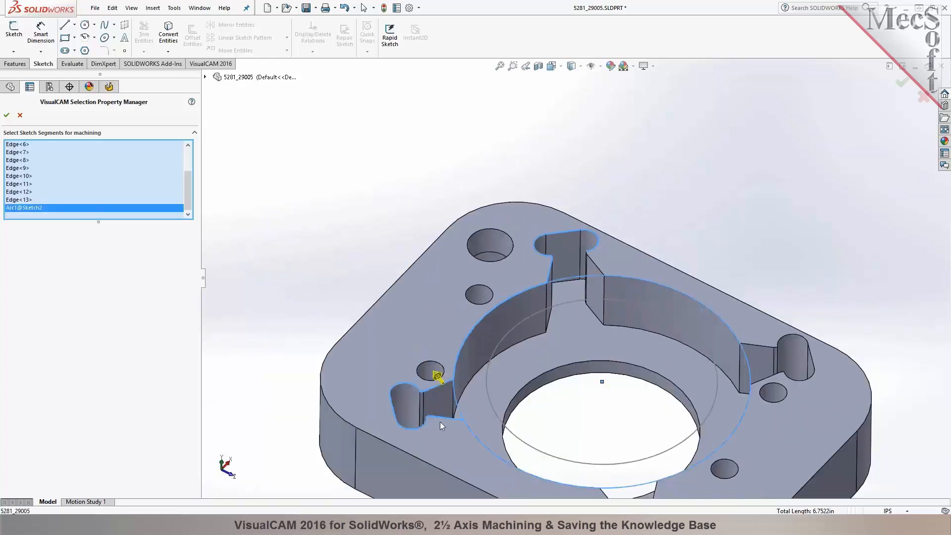
left_click(461, 419)
scroll(501, 346, "down", 2)
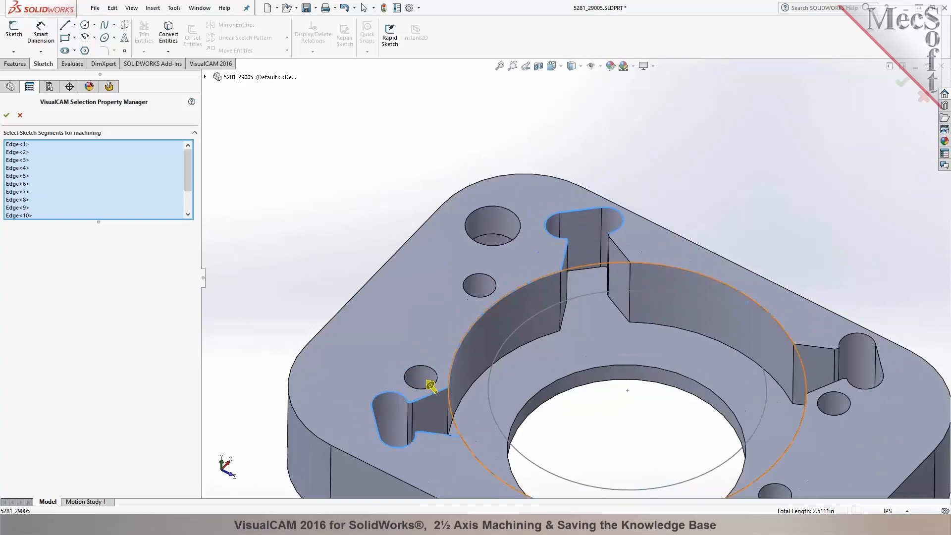
left_click(20, 115)
Restart the edge region selection with the first corner slot's tangent outer edges plus the short and angled edges on both sides
left_click(158, 318)
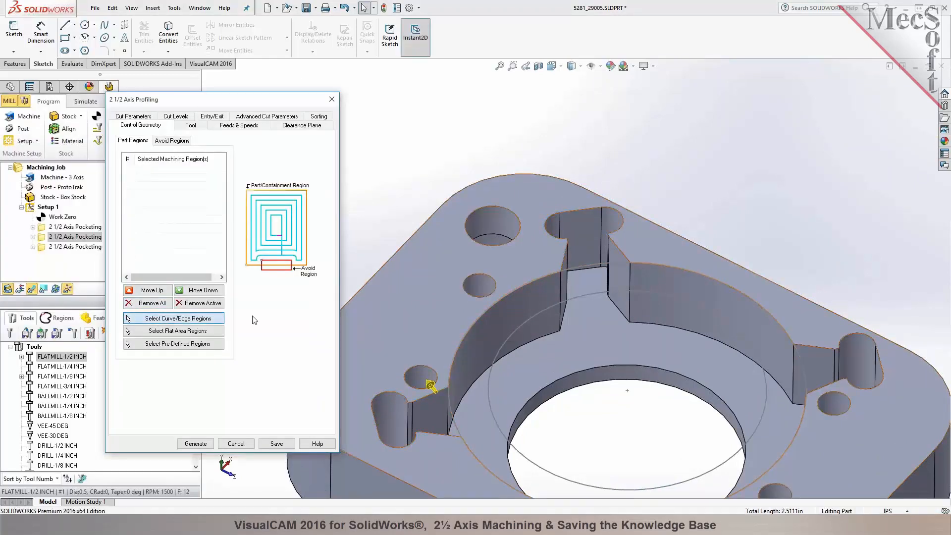
right_click(625, 218)
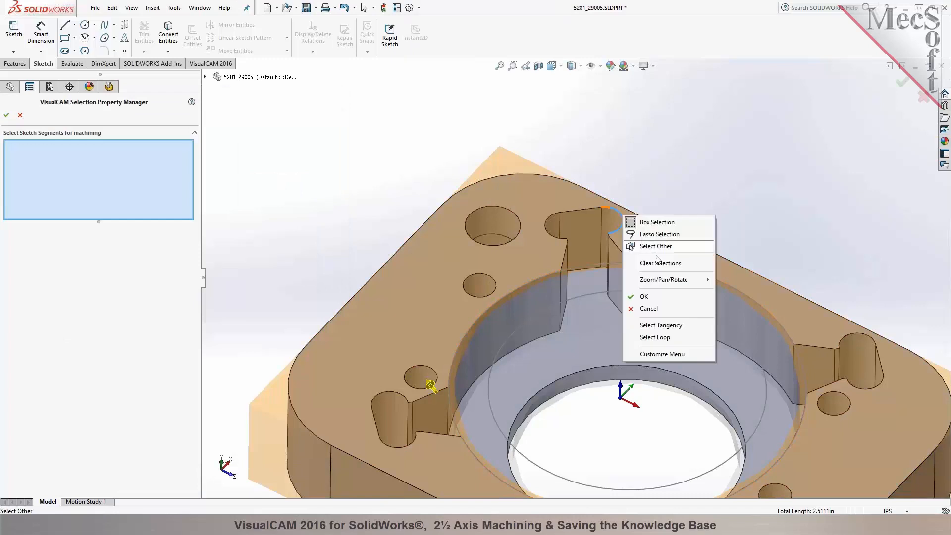
left_click(660, 325)
scroll(574, 238, "down", 5)
scroll(572, 245, "down", 5)
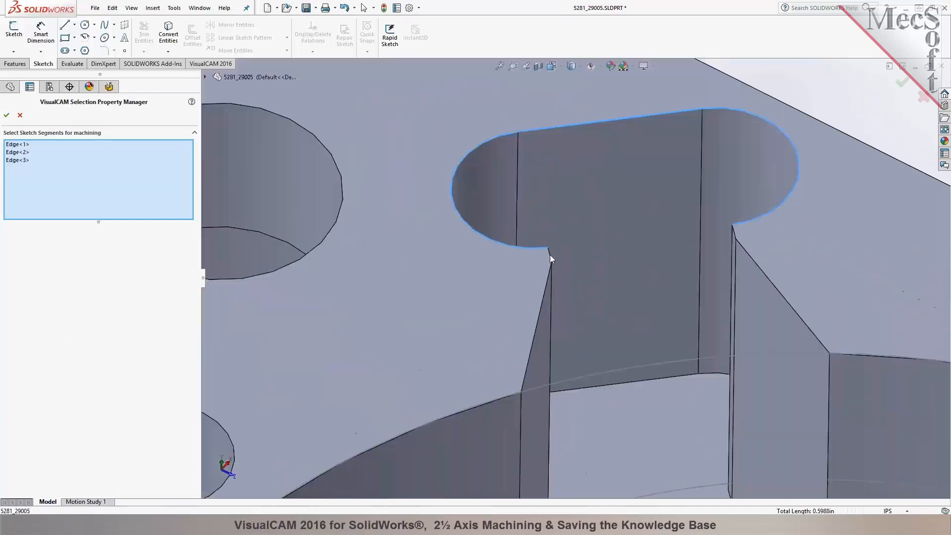
left_click(548, 255)
left_click(548, 272)
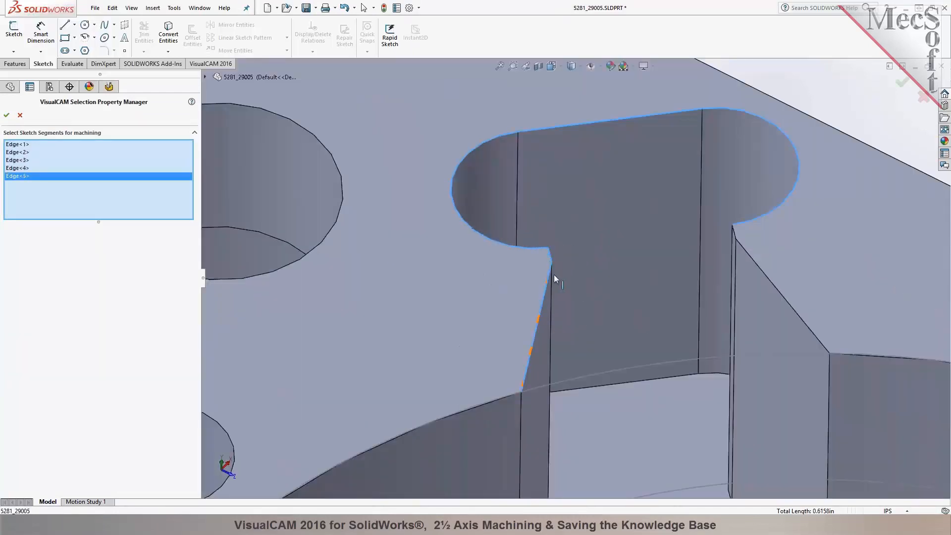
left_click(733, 232)
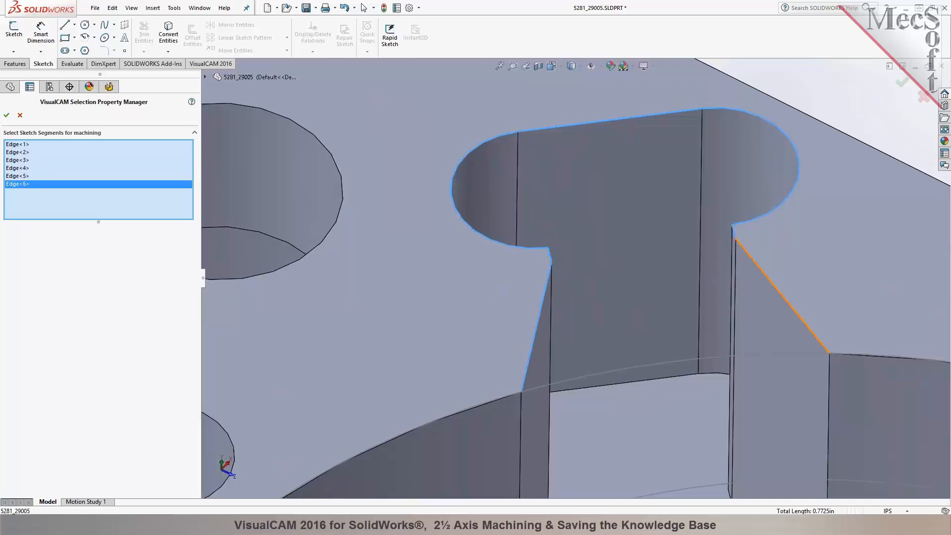
left_click(740, 248)
Add the second corner slot, beside the marked small hole, with its tangent outer edges and the short and angled edges on both sides
scroll(678, 249, "up", 6)
scroll(346, 309, "down", 5)
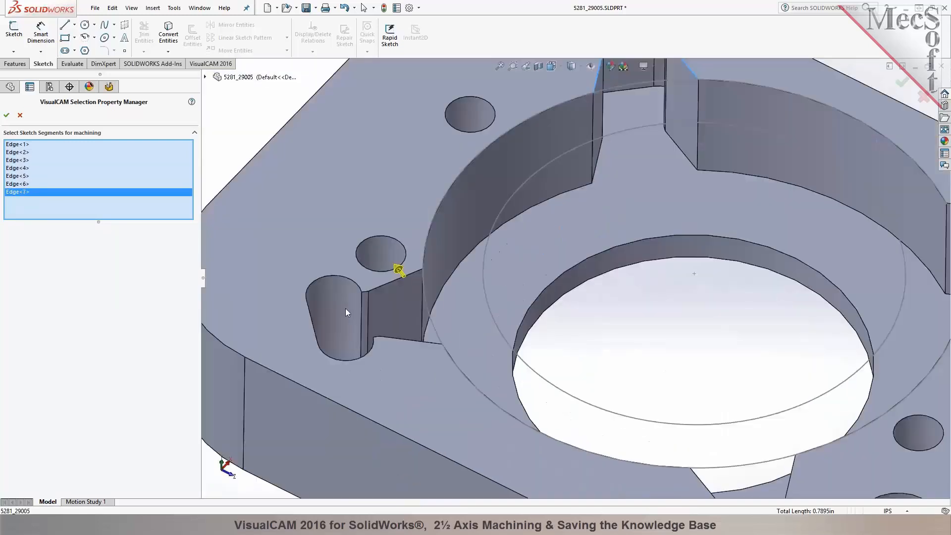
right_click(330, 276)
left_click(384, 394)
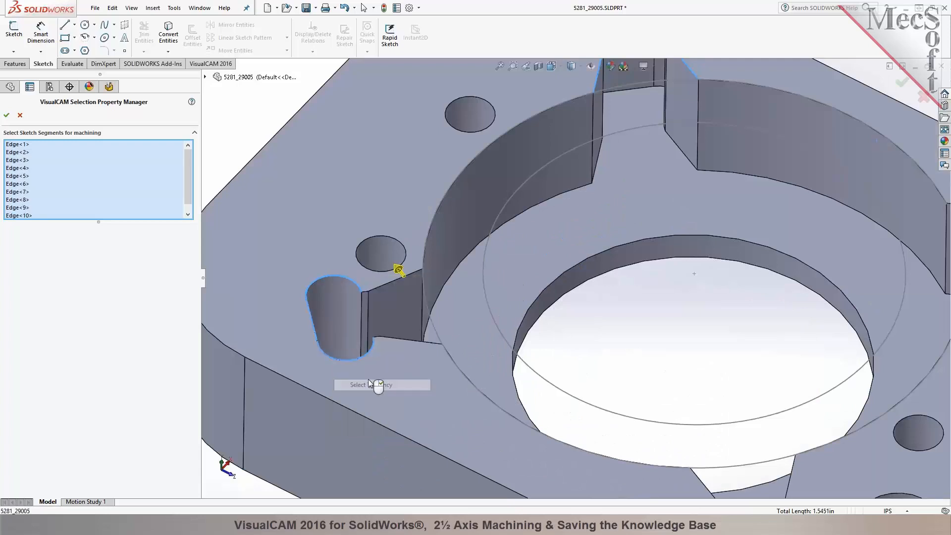
scroll(342, 351, "down", 5)
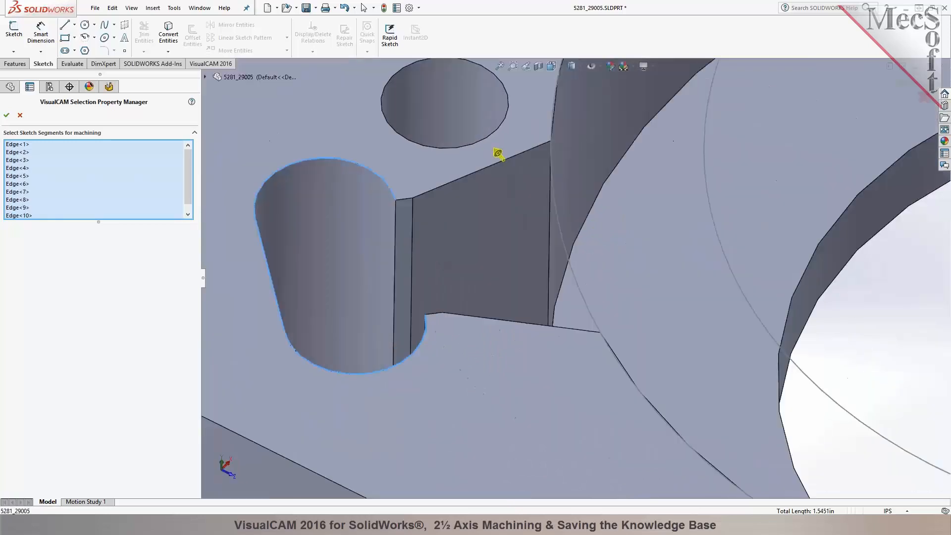
left_click(433, 315)
left_click(451, 314)
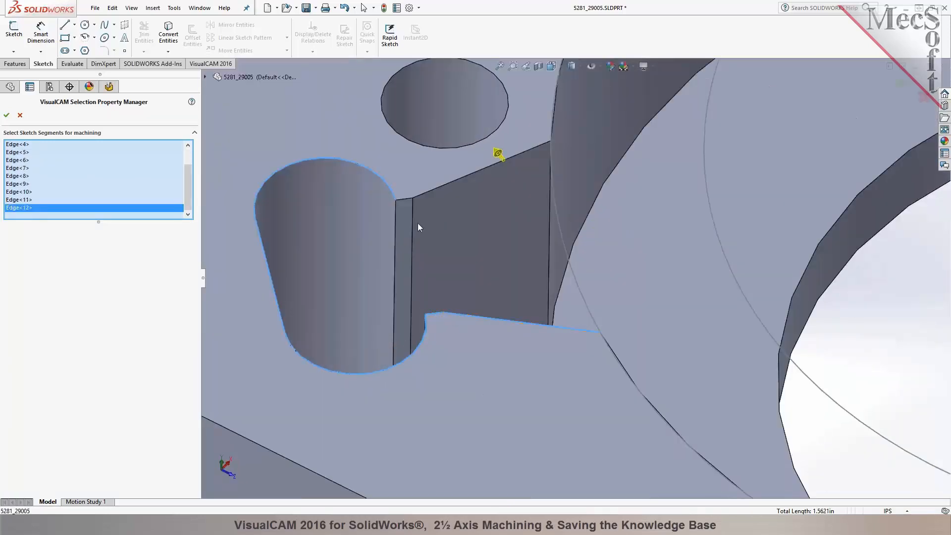
left_click(498, 155)
Add the tangent outer edges of the slot opposite the second one, including its short and angled edges on both sides
scroll(535, 212, "up", 6)
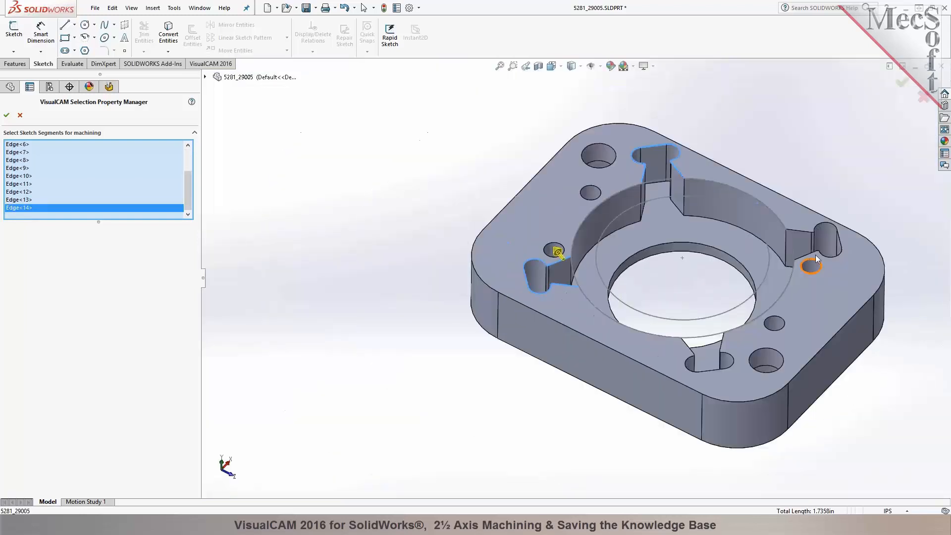
scroll(819, 251, "down", 5)
scroll(772, 233, "down", 3)
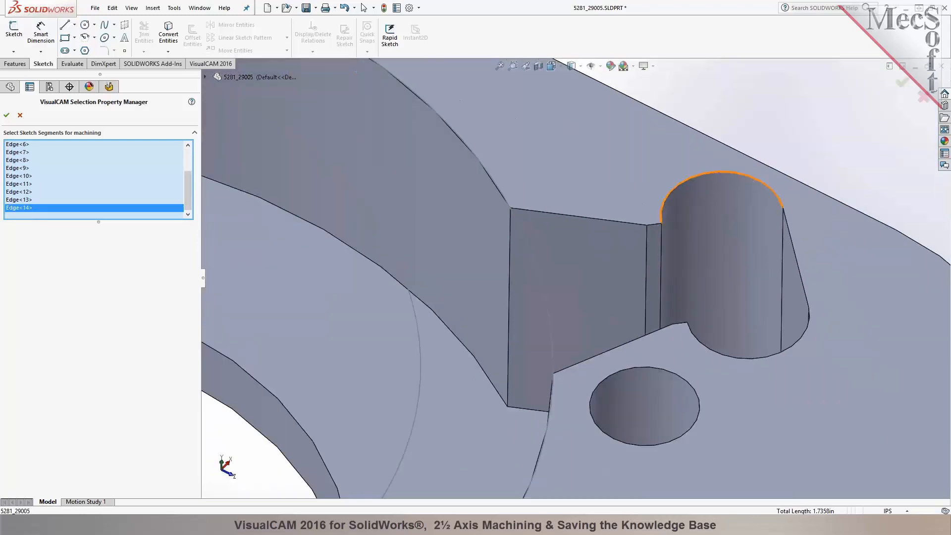
right_click(709, 175)
left_click(758, 289)
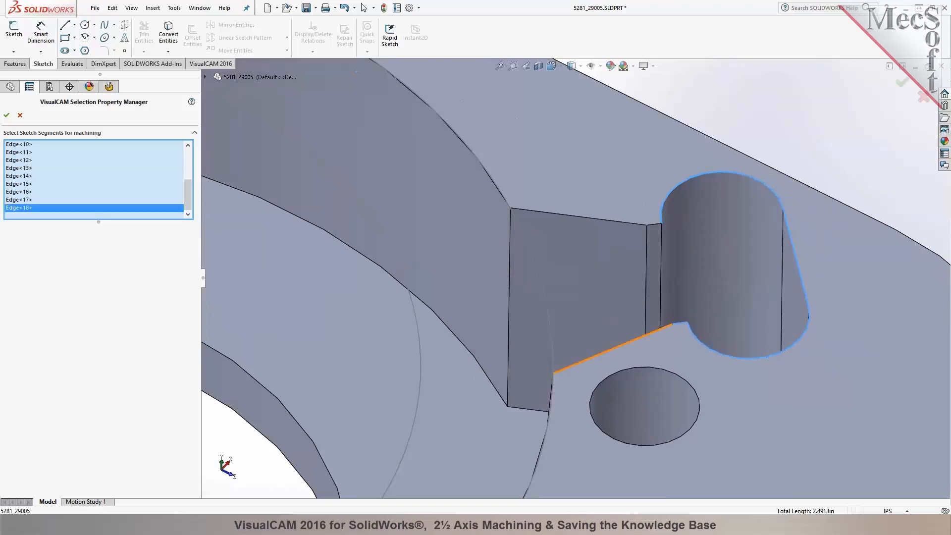
left_click(638, 225)
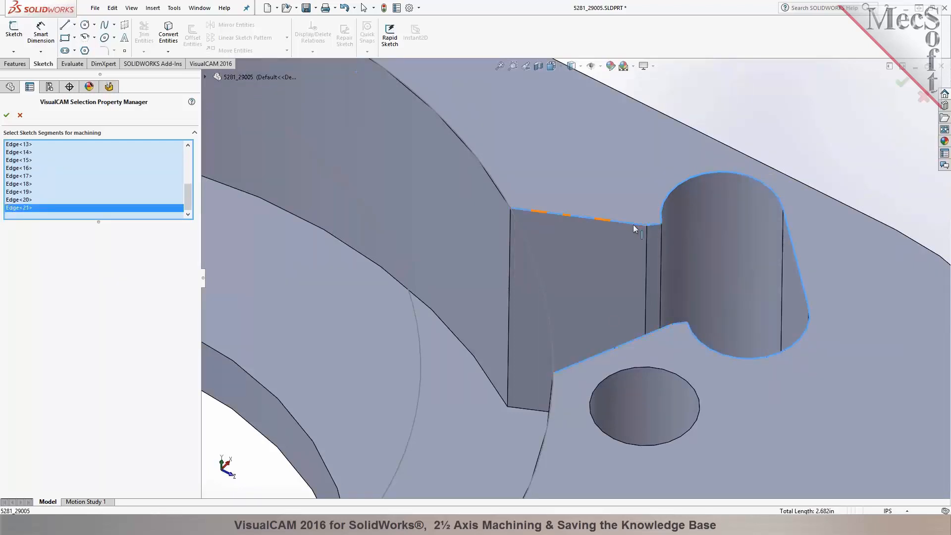
Add the fourth corner slot's tangent, short and angled edges and accept all selected edges as part regions
key("f")
scroll(519, 345, "down", 5)
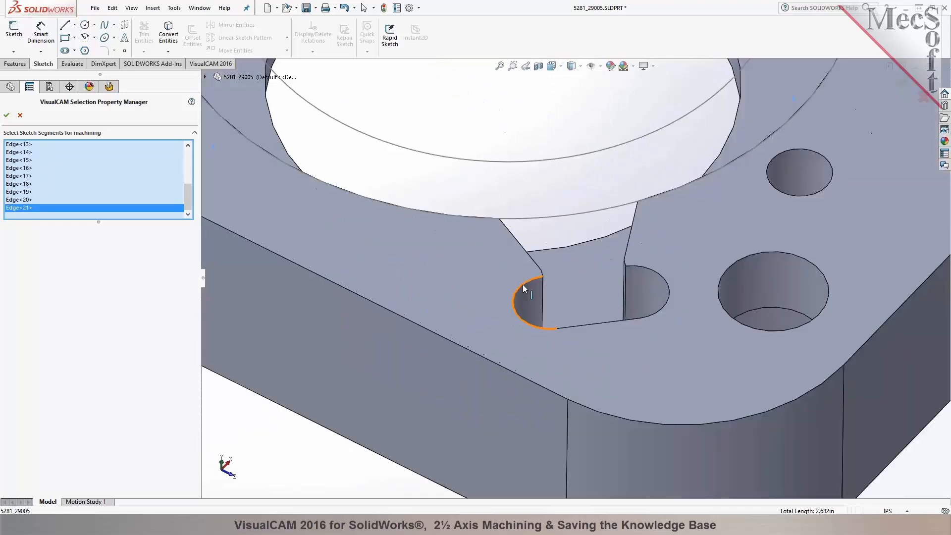
right_click(522, 284)
left_click(559, 394)
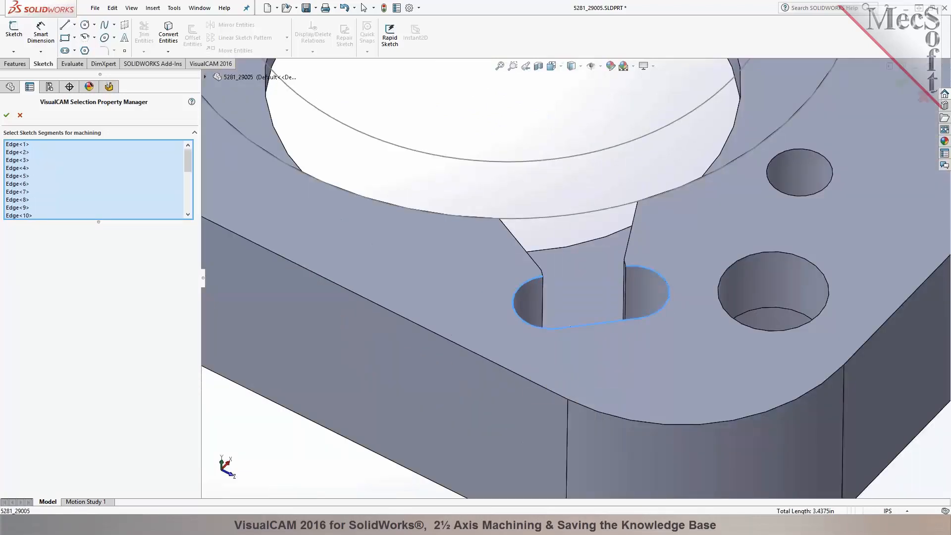
scroll(617, 270, "down", 3)
left_click(608, 282)
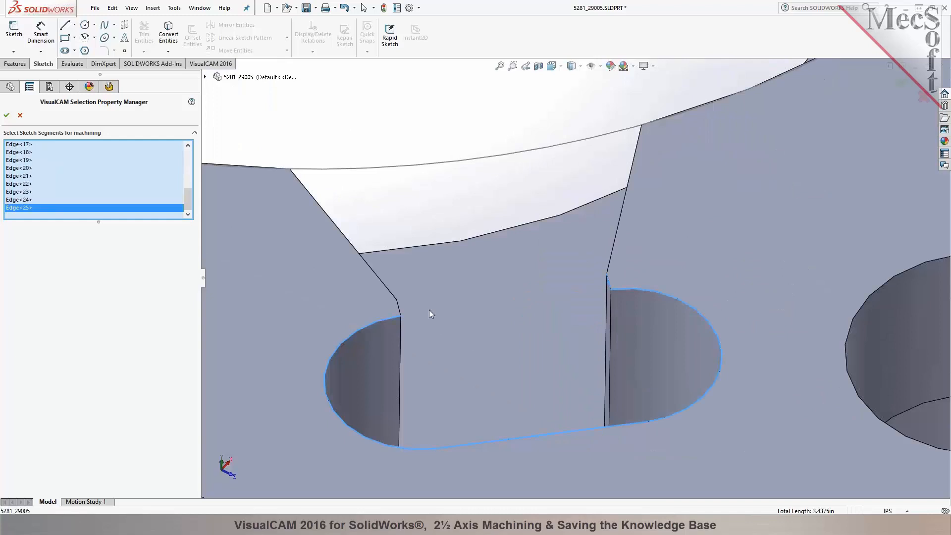
left_click(399, 309)
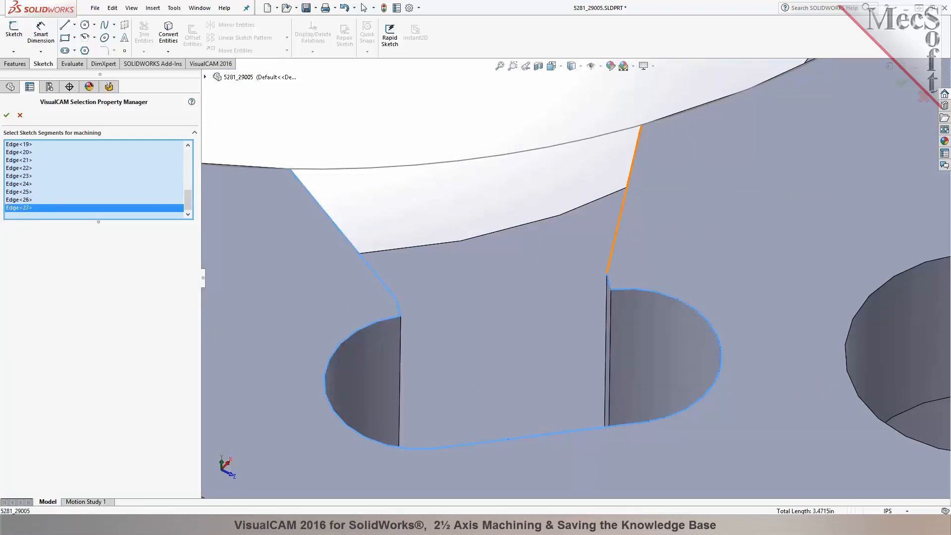
left_click(617, 234)
scroll(624, 244, "up", 5)
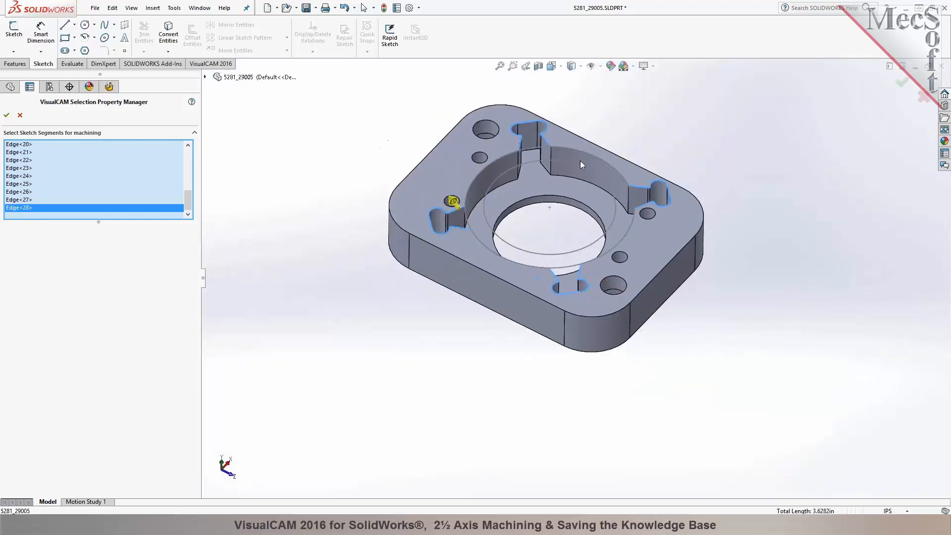
scroll(580, 161, "down", 3)
left_click(6, 115)
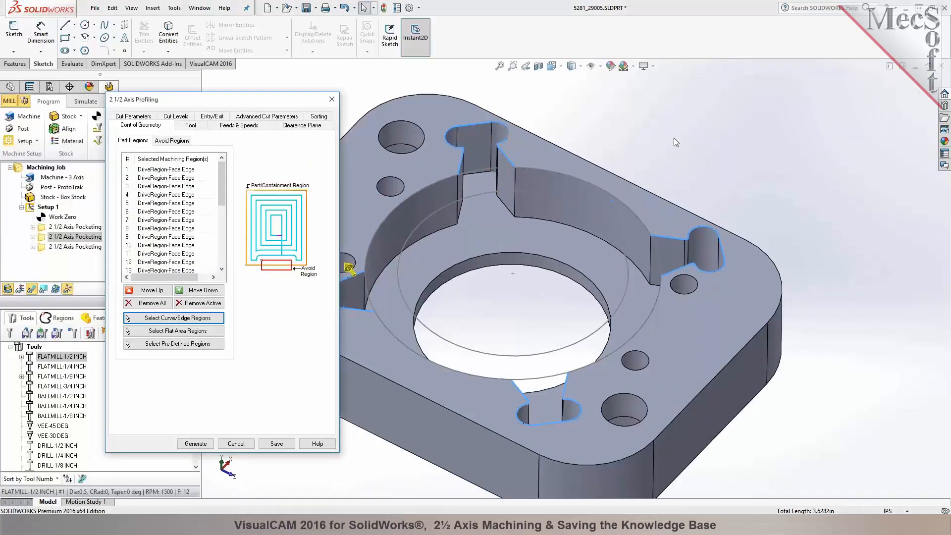
Assign the FLATMILL-1/8 INCH tool to the profiling operation and have the cut start side determined using the 3D model
left_click(191, 127)
left_click(155, 175)
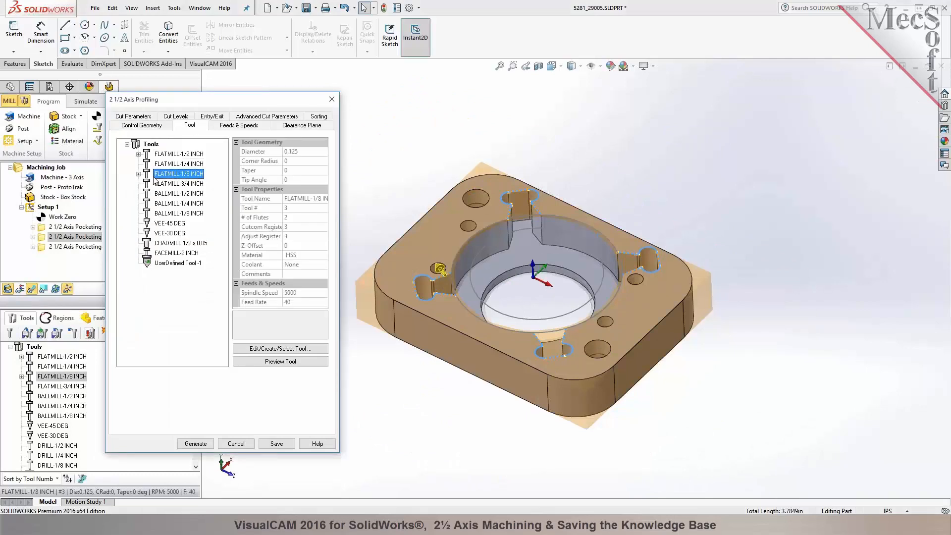
left_click(133, 117)
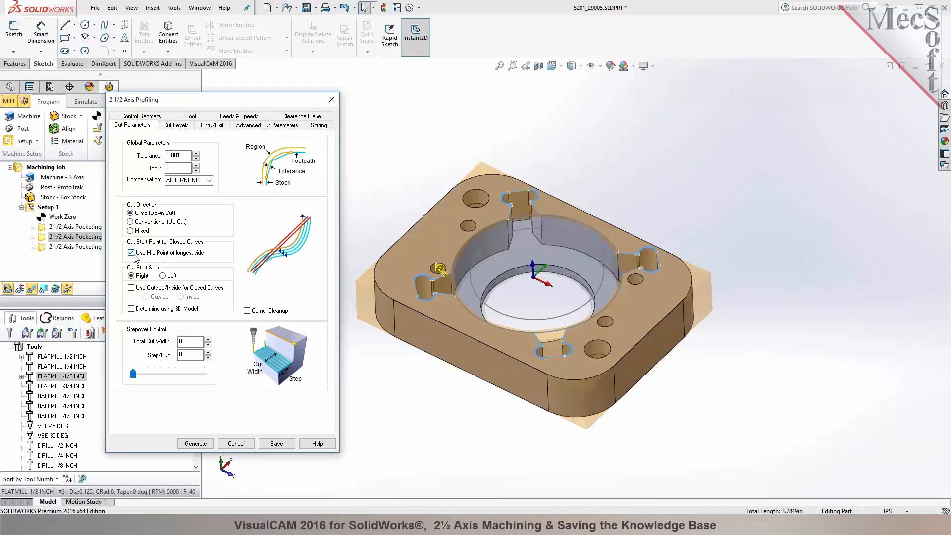
left_click(132, 308)
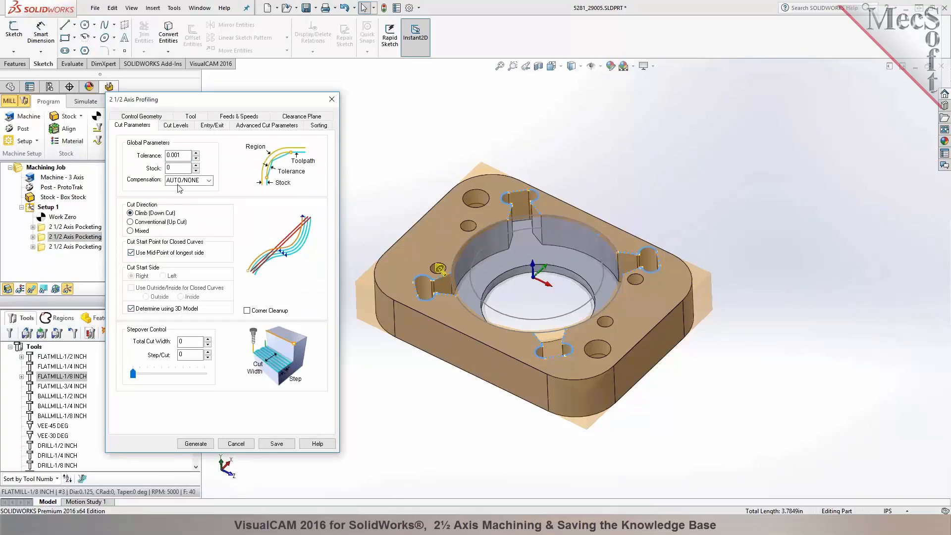
Set the total cut depth to 0.322 by picking points on the model, and the rough depth per cut to 0.05
left_click(176, 125)
left_click(207, 198)
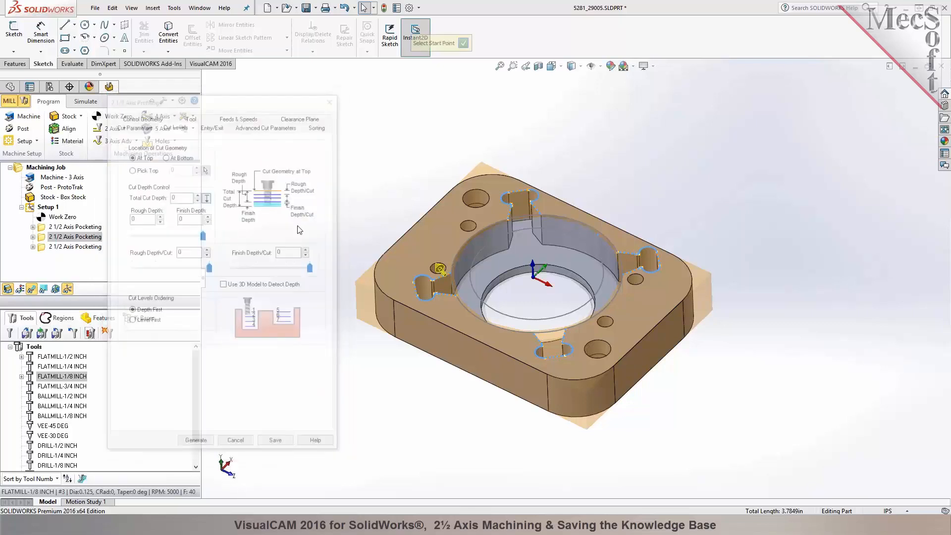
scroll(475, 248, "down", 5)
left_click(566, 367)
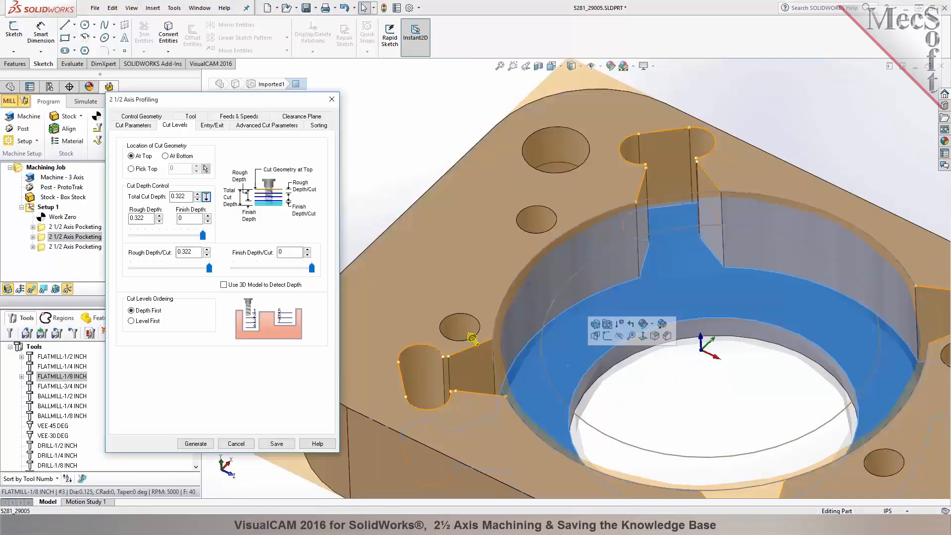
double_click(184, 252)
type("0")
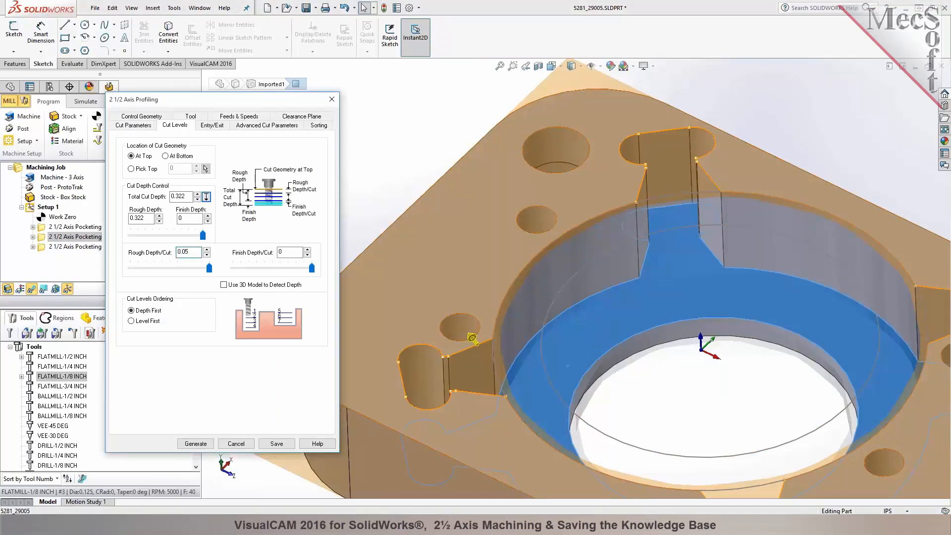
type(".05")
Set both the entry motions and the exit motions of the profiling operation to None
left_click(212, 125)
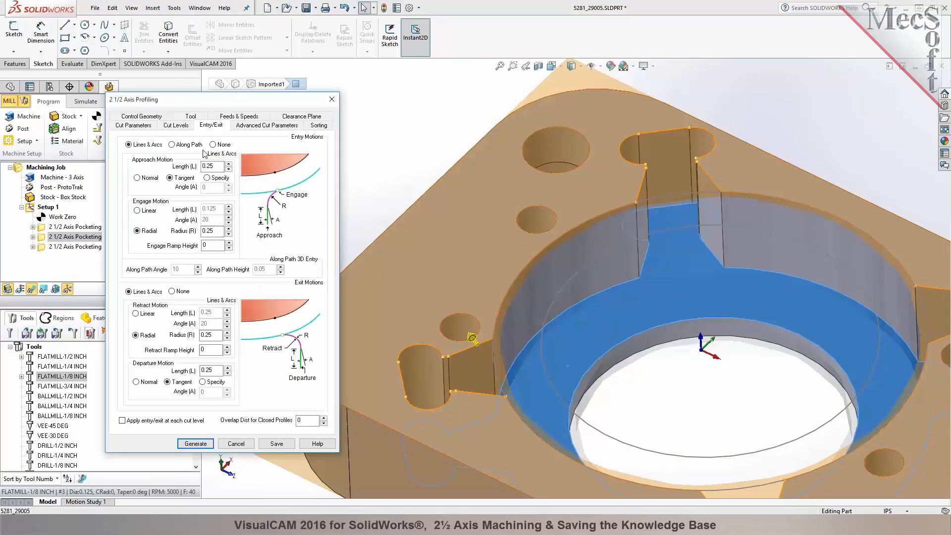
left_click(208, 166)
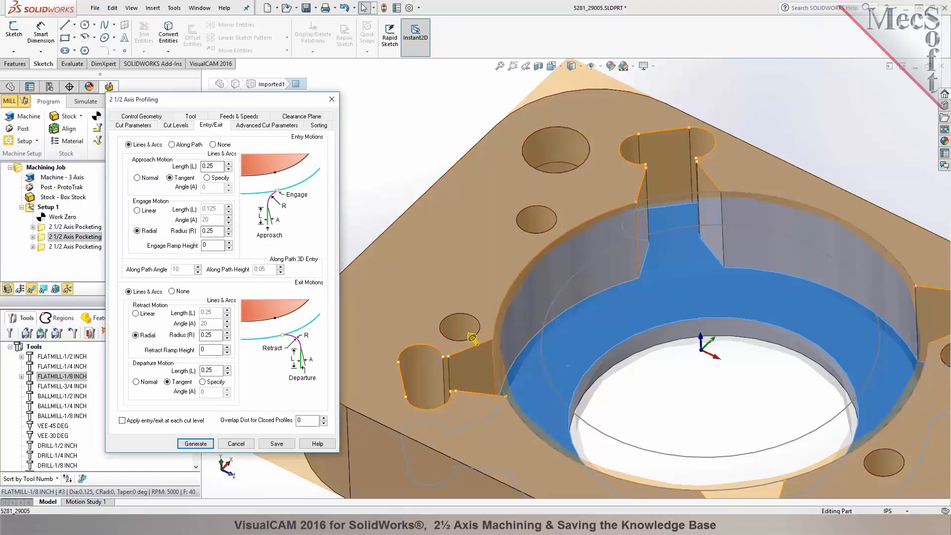
left_click(212, 144)
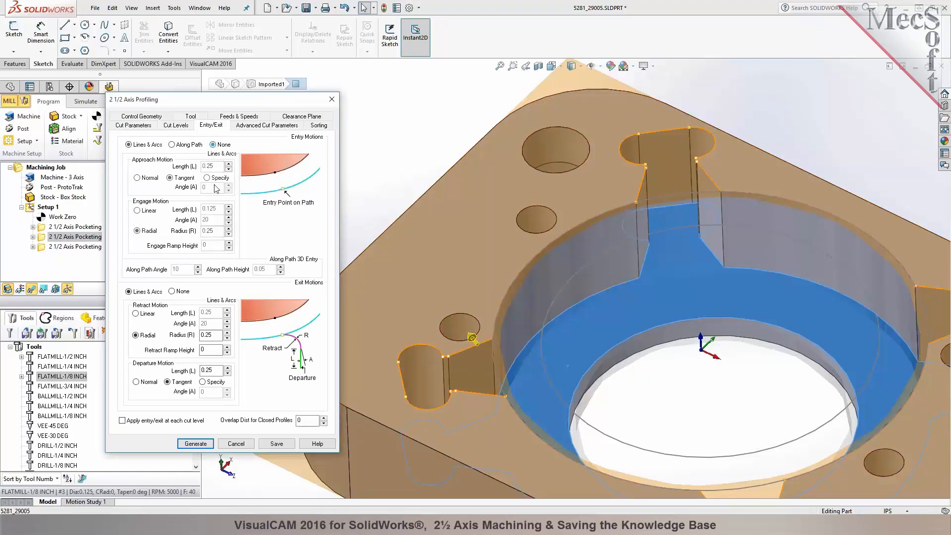
left_click(181, 293)
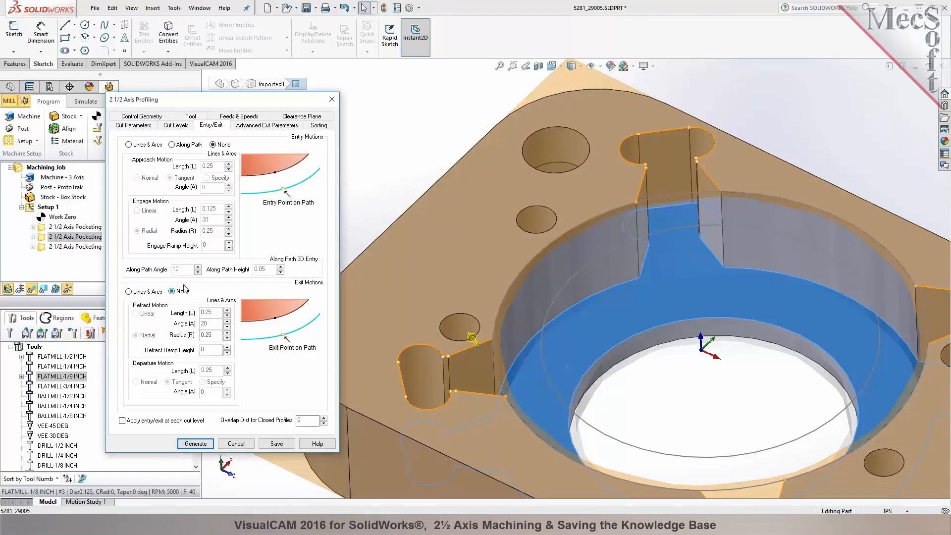
Check the arc fitting tolerance and generate the 2½ axis profiling toolpath for the four corner slots
left_click(292, 125)
left_click(200, 214)
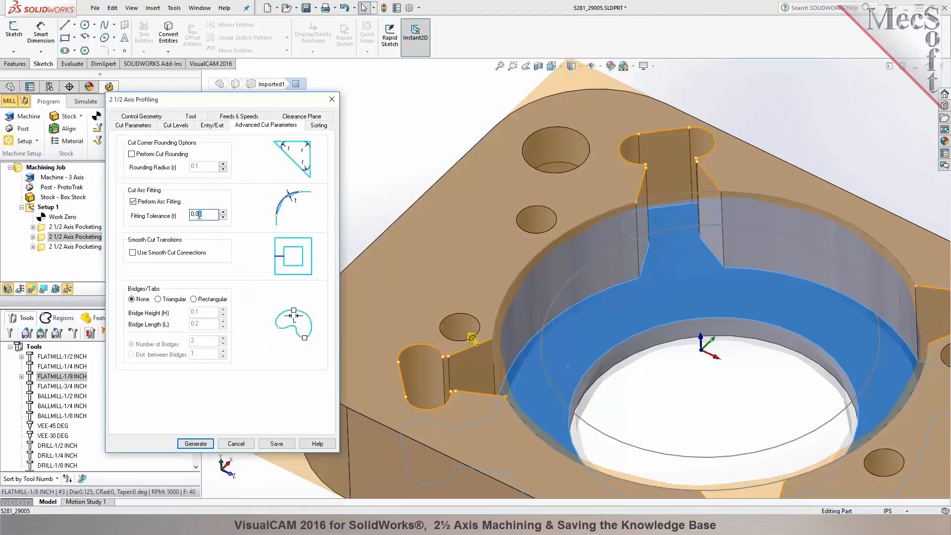
left_click(196, 444)
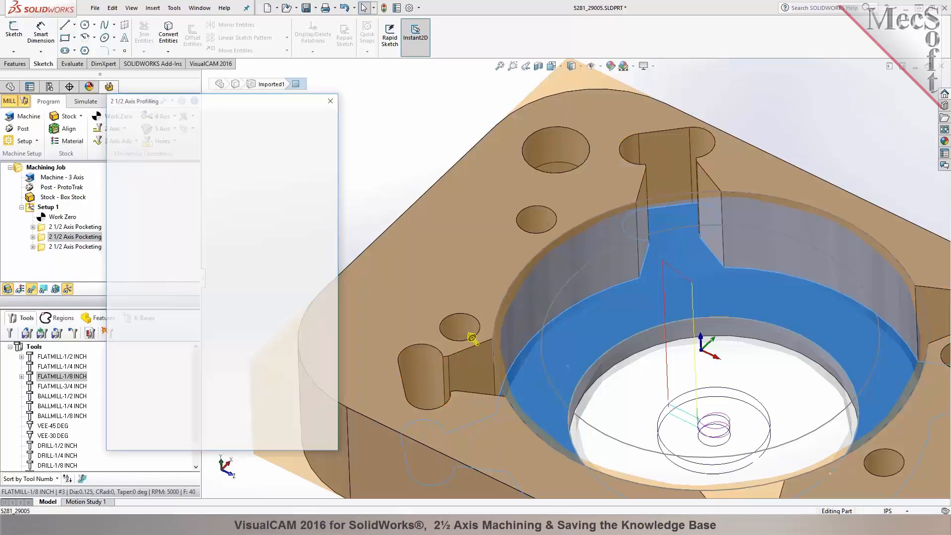
middle_click_drag(633, 406, 620, 369)
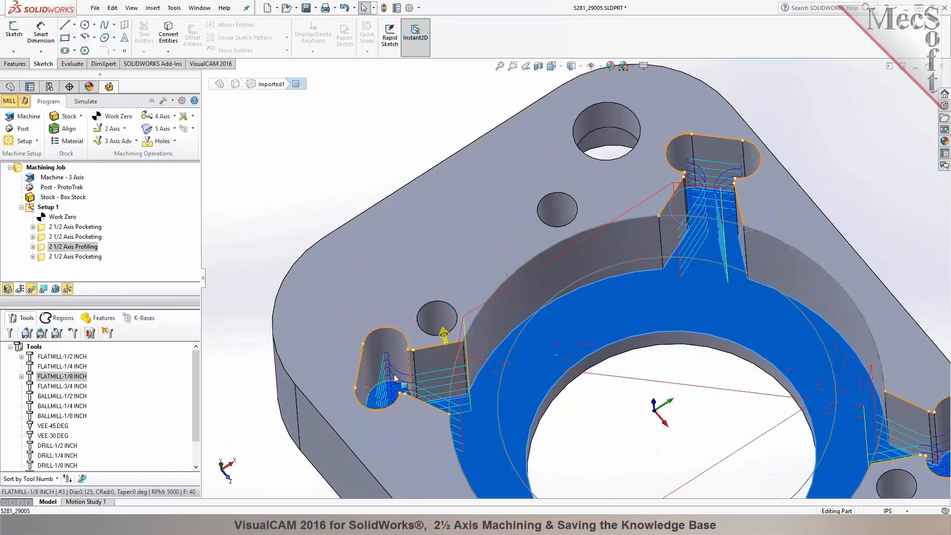
Set the corner-slot profiling operation's total cut width and step per cut to 0.025, and regenerate its toolpath
double_click(42, 249)
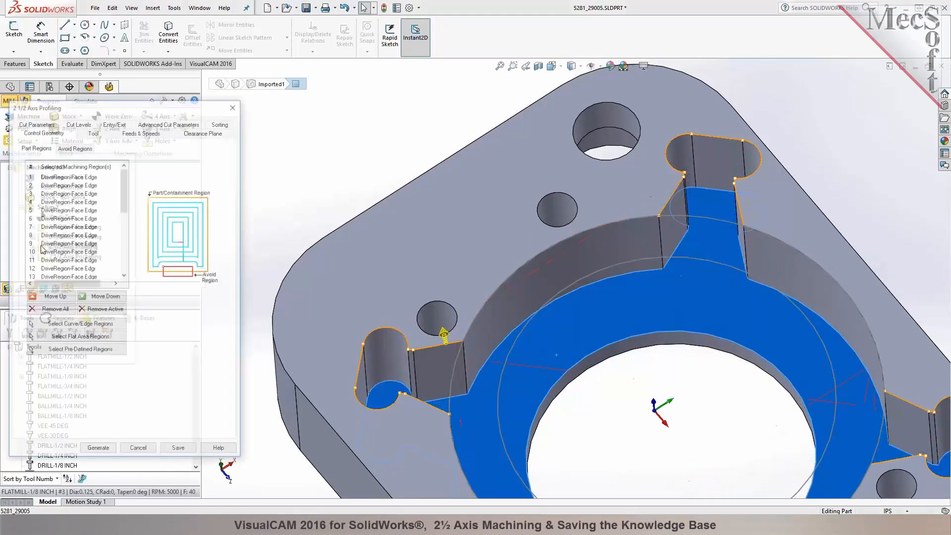
left_click(40, 124)
left_click(94, 348)
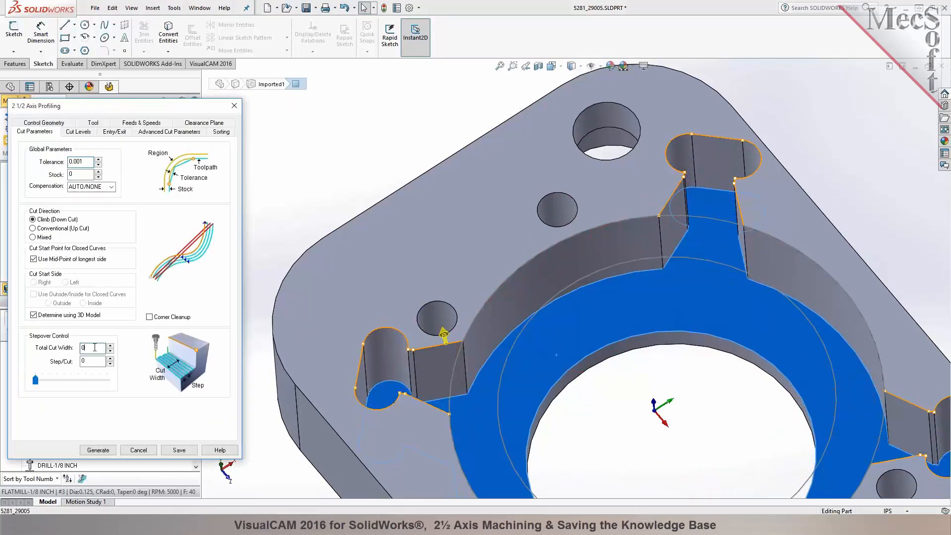
key("Tab")
left_click(112, 449)
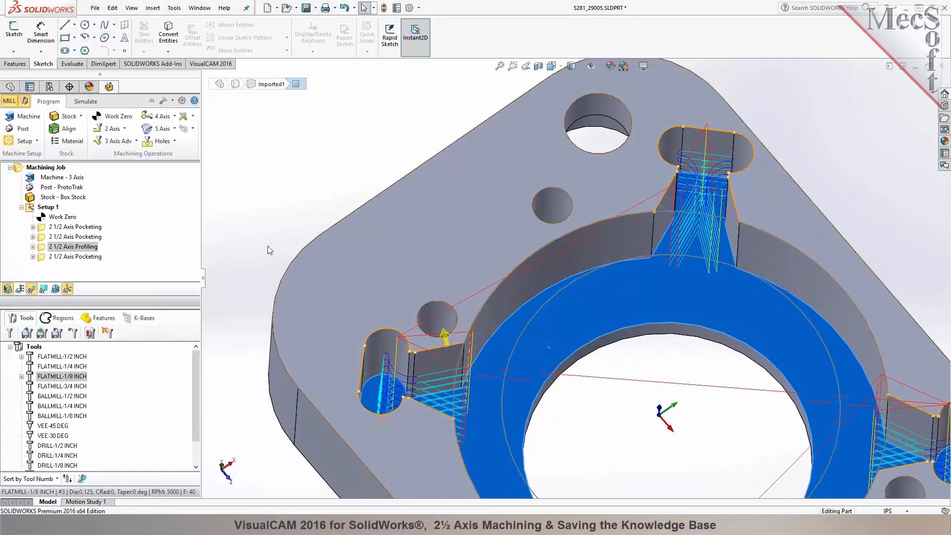
Review the toolpath and part region of the first 2½ axis pocketing operation without changing it
left_click(56, 228)
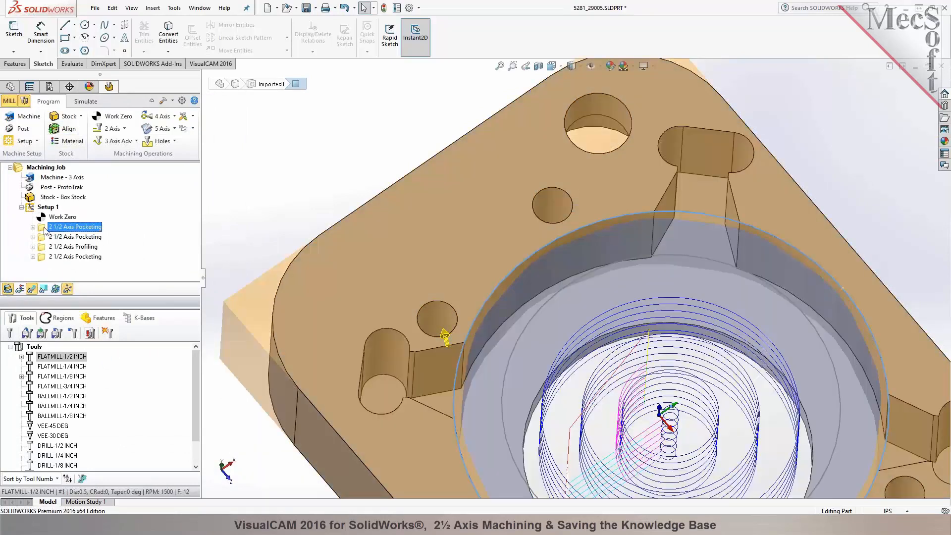
double_click(45, 229)
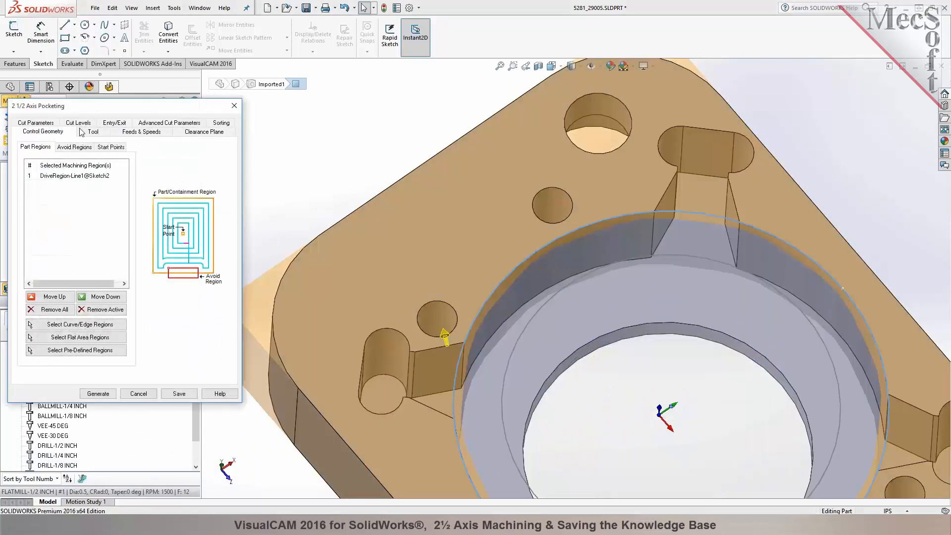
left_click(139, 394)
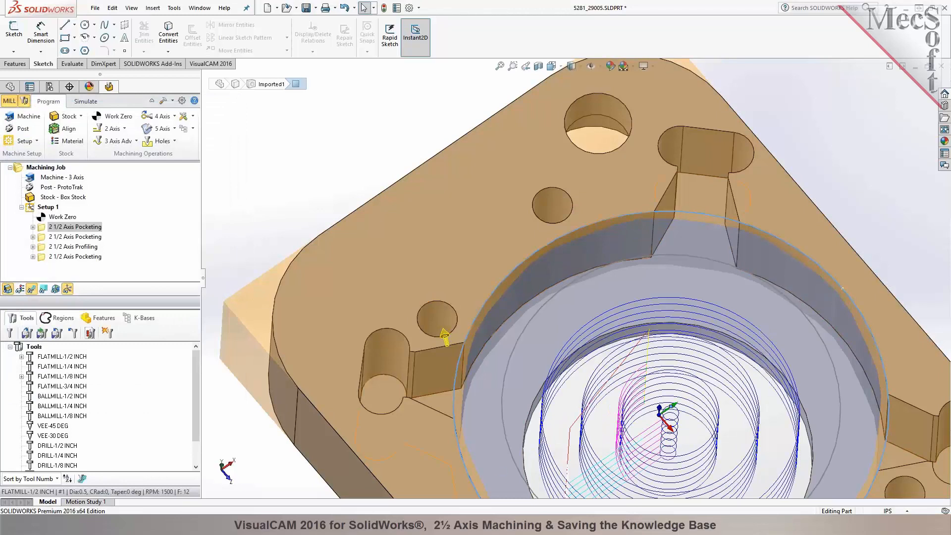
Insert a 2½ axis profiling operation after the second pocketing operation, using the large pocket's circular sketch as its part region
left_click(45, 238)
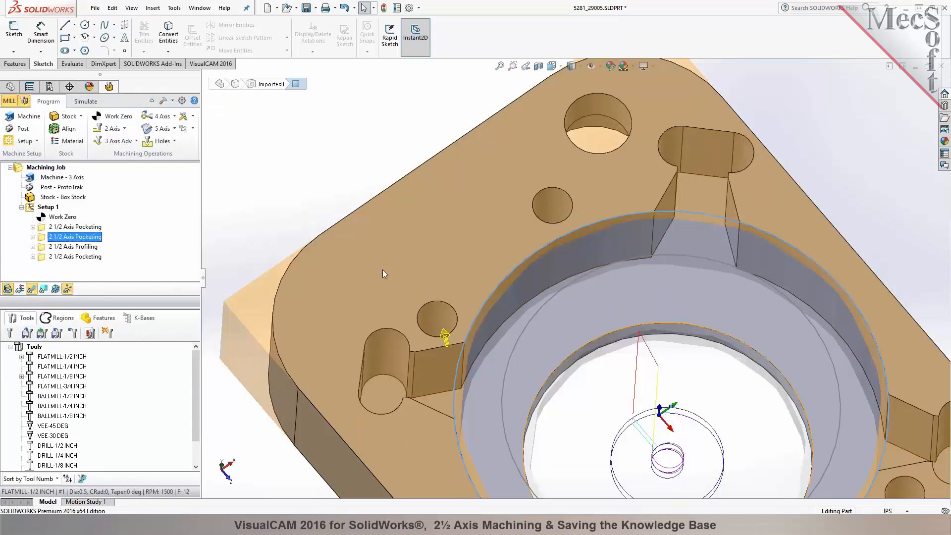
left_click(119, 130)
left_click(250, 181)
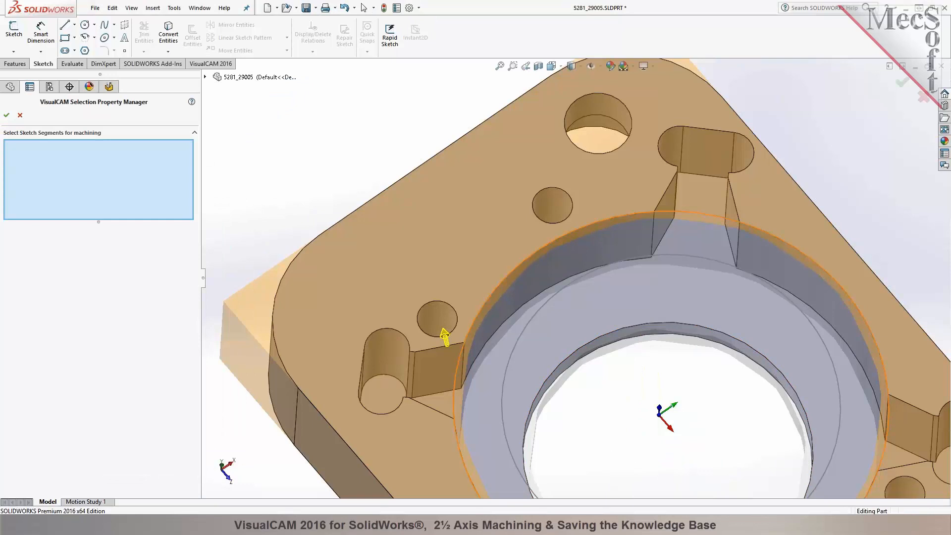
left_click(6, 115)
Set the new profiling operation's cut direction to Climb (Down Cut) and use Outside/Inside for closed curves
left_click(45, 123)
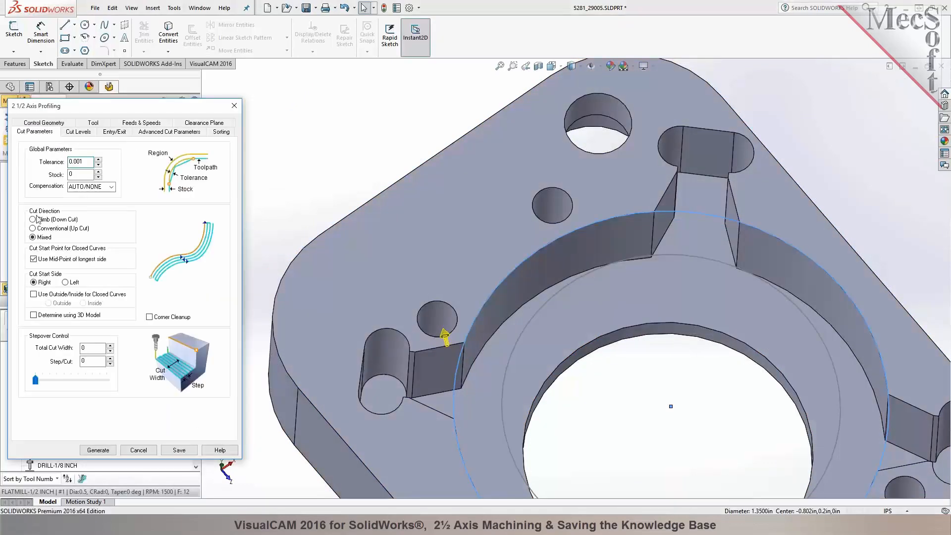
left_click(34, 219)
left_click(73, 295)
Set the total cut depth to 0.322 by picking points on the part's upper face and the circular pocket's floor
left_click(80, 133)
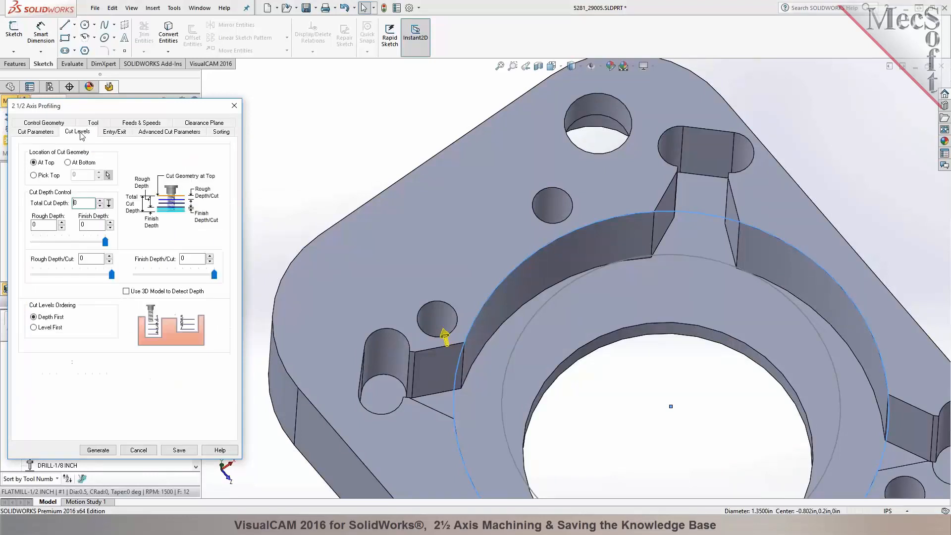
left_click(108, 201)
left_click(509, 242)
left_click(556, 314)
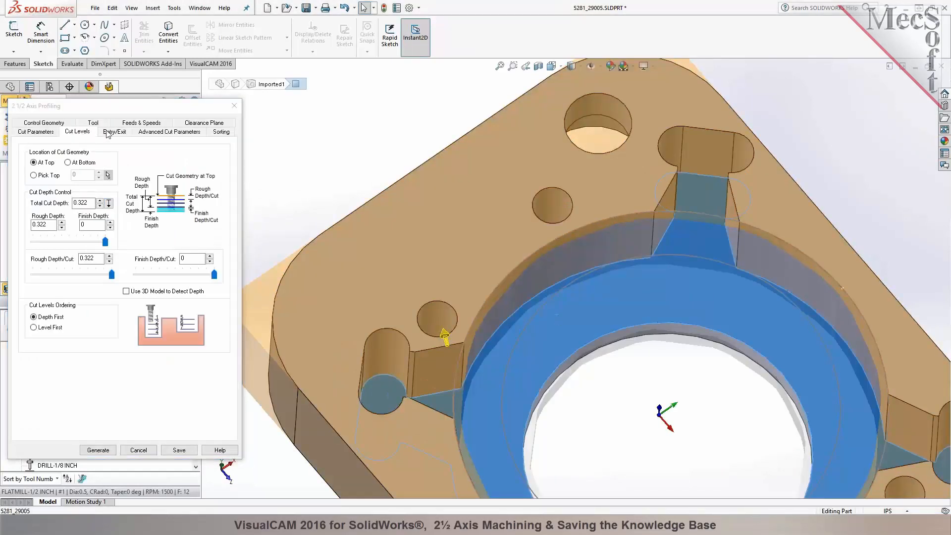
Check the arc fitting settings, generate the large circular pocket's profiling toolpath and simulate the cut
left_click(179, 132)
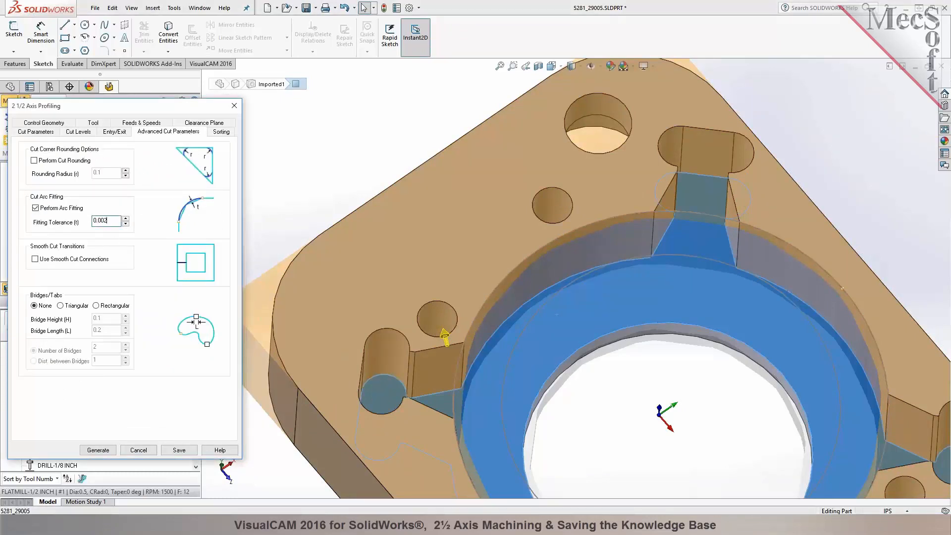
left_click(98, 450)
scroll(491, 236, "up", 3)
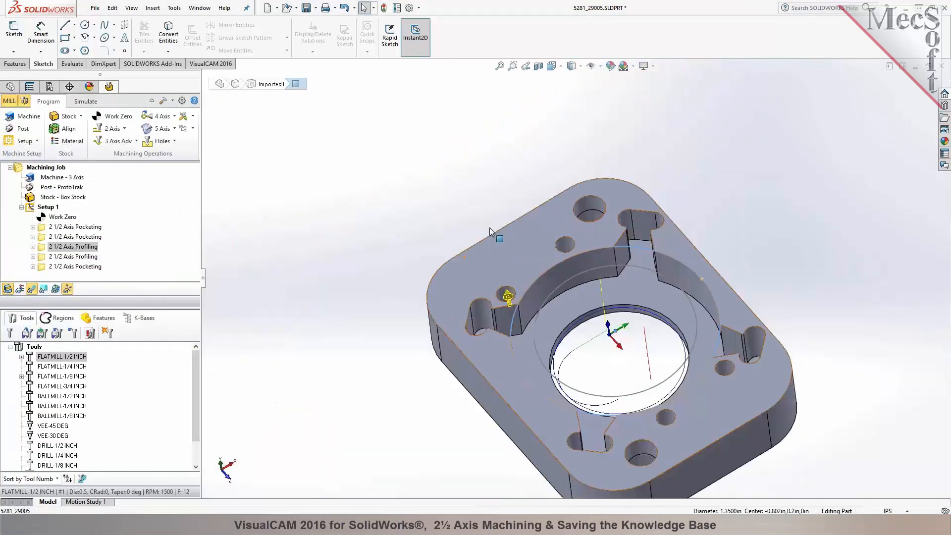
left_click(85, 101)
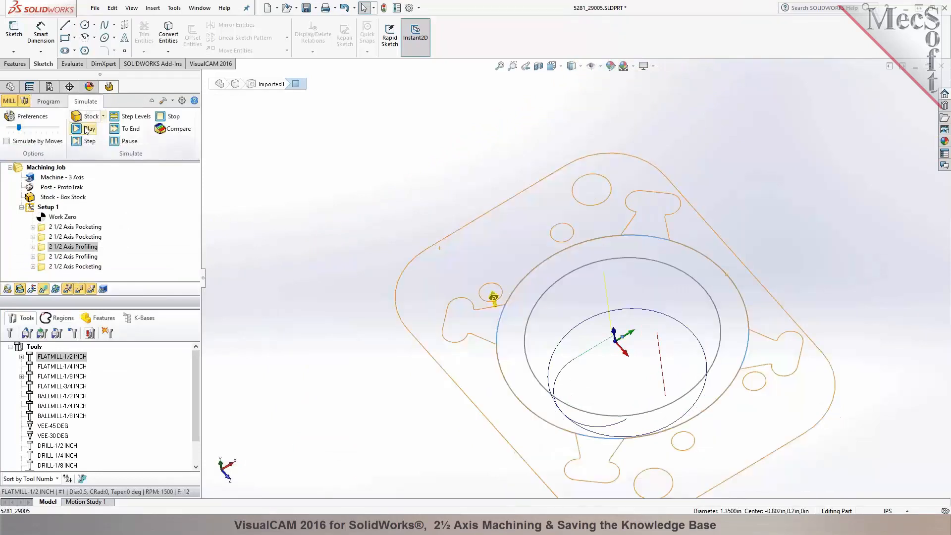
left_click(87, 129)
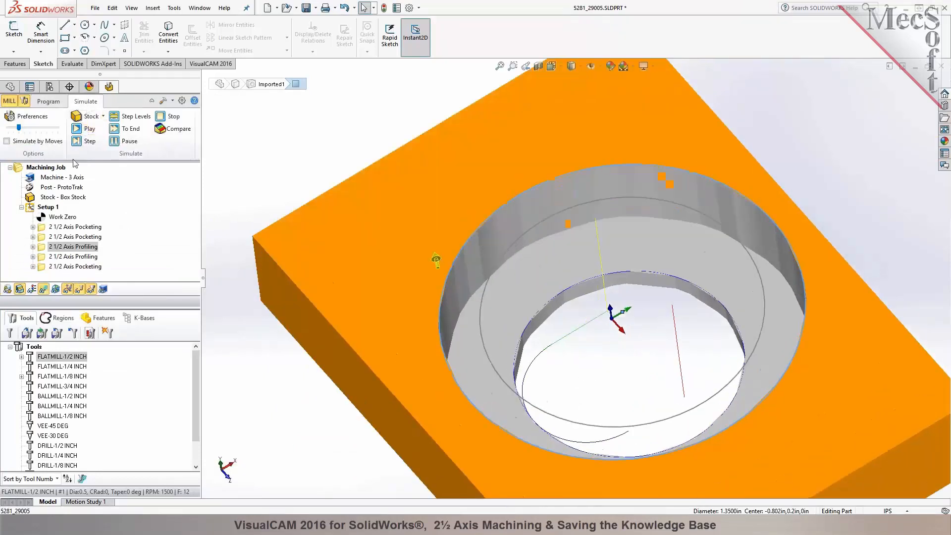
Duplicate the circular pocket's profiling operation and replace the copy's part region with the upper edge of the central bore
left_click(56, 103)
left_click(42, 247)
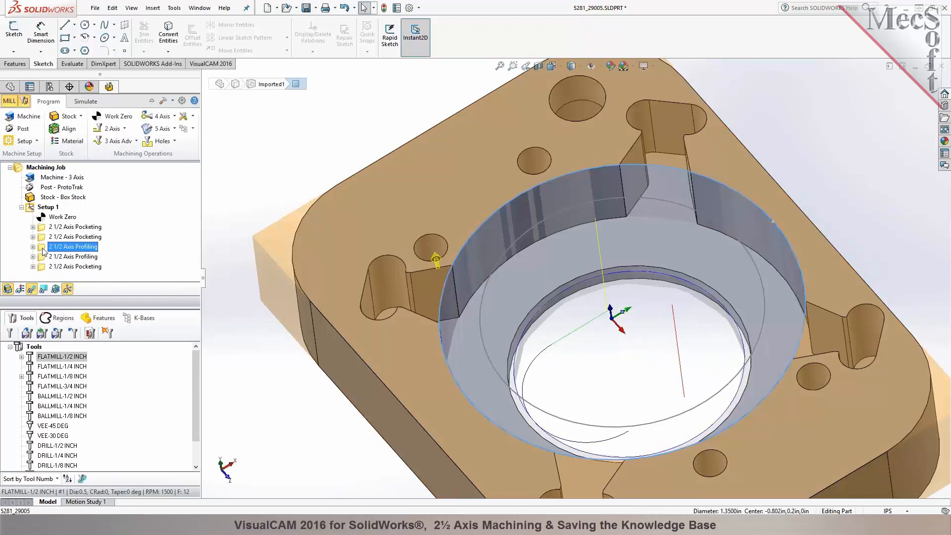
double_click(43, 249)
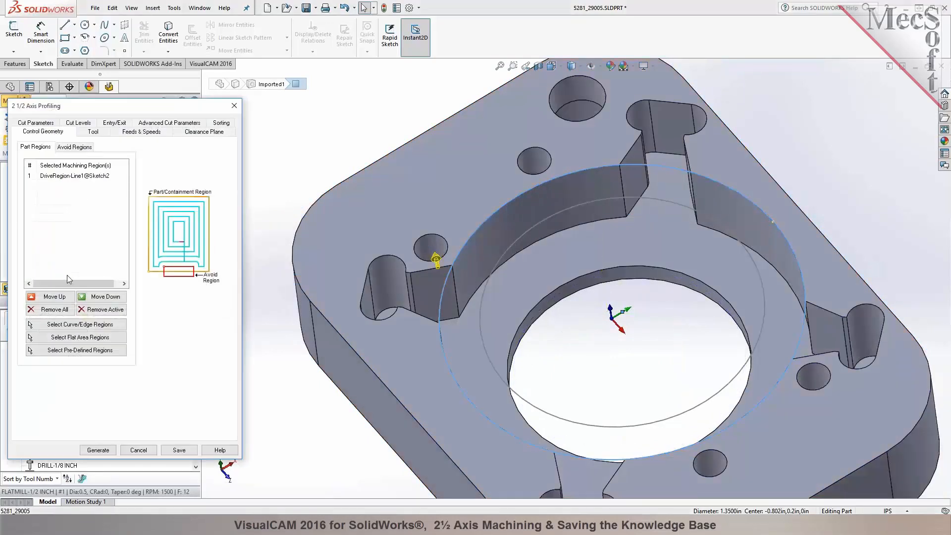
left_click(66, 310)
left_click(79, 324)
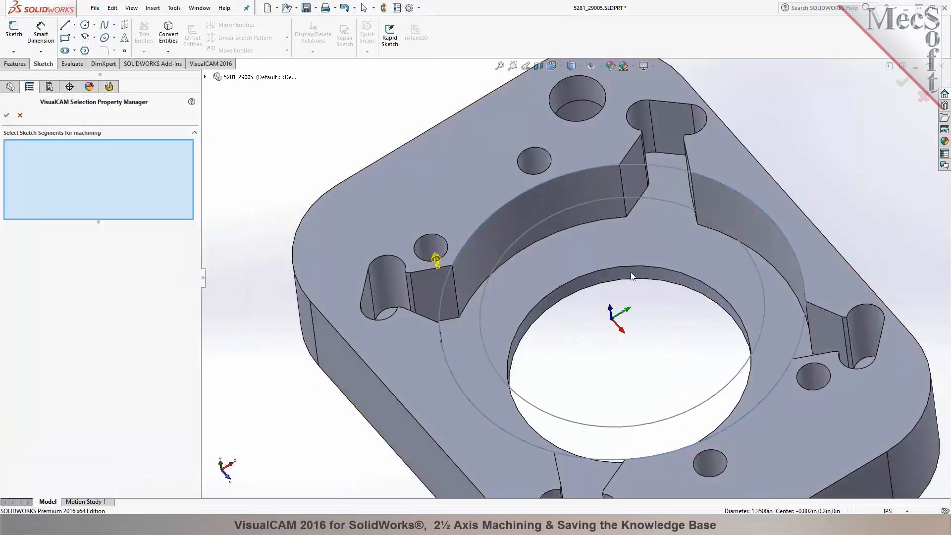
left_click(630, 269)
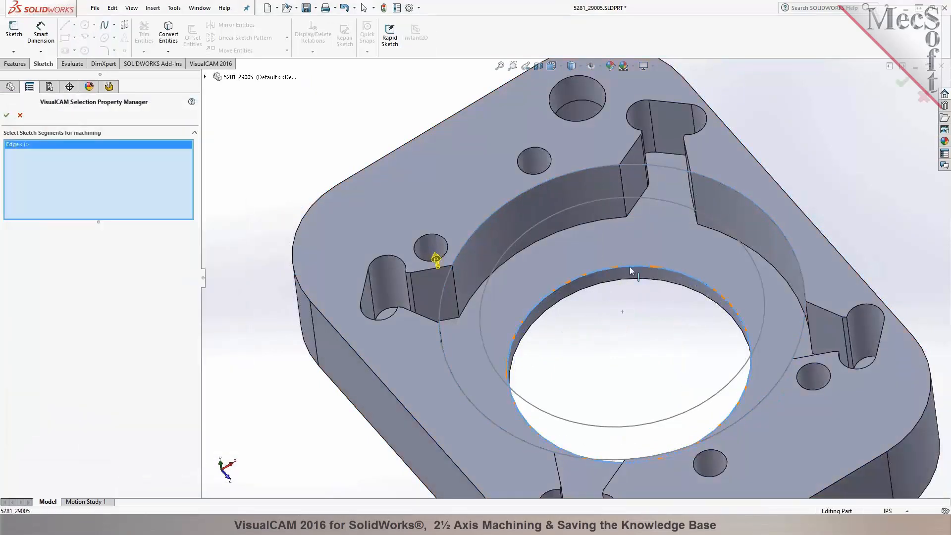
left_click(7, 115)
Pick the bore's total cut depth from the pocket floor to the bore's lower edge, and generate the profiling toolpath
left_click(70, 123)
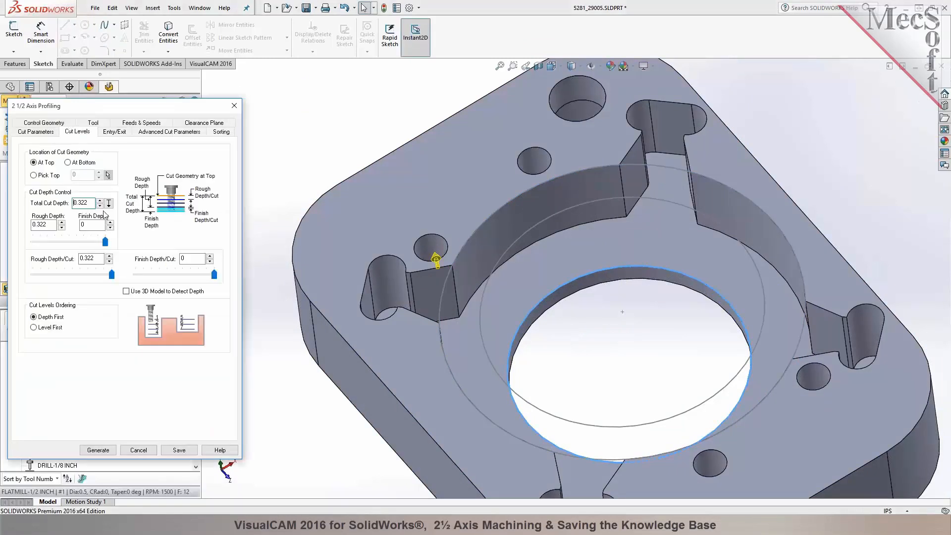
key("Escape")
left_click(549, 268)
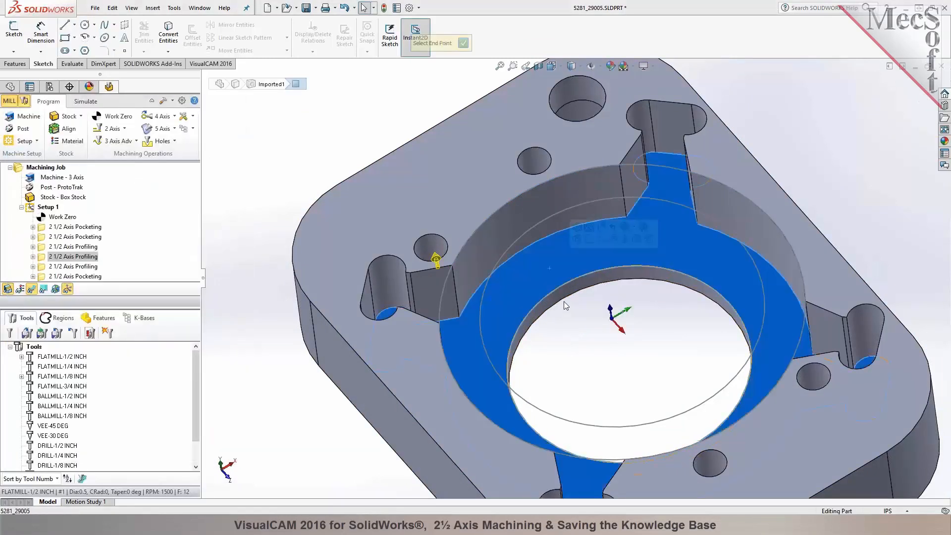
left_click(564, 300)
left_click(106, 449)
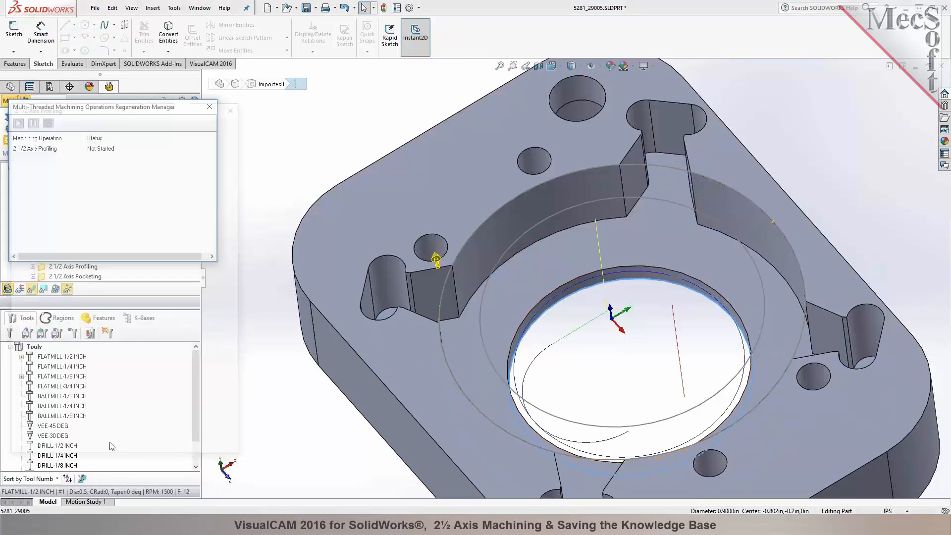
Simulate the bore profiling and the four corner-slot profiling operations, and inspect the cut stock
left_click(85, 102)
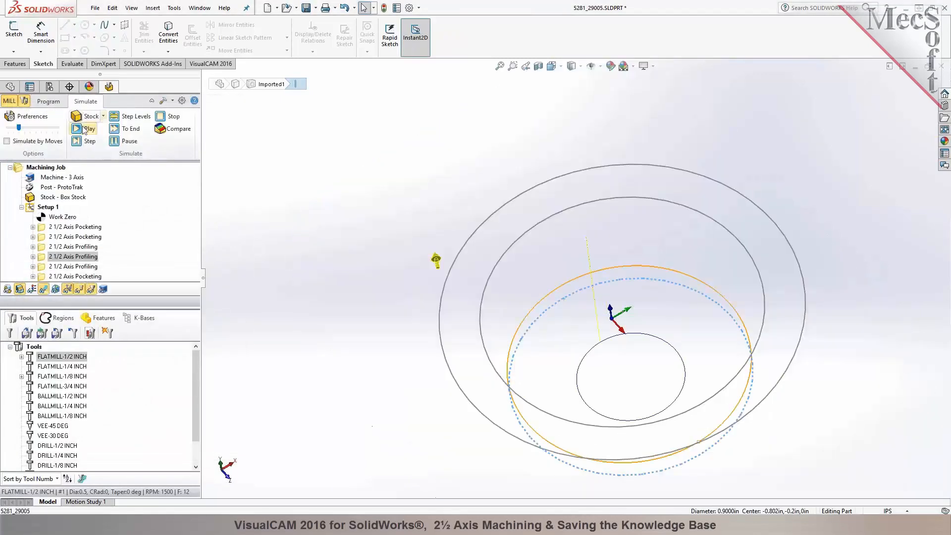
left_click(78, 266)
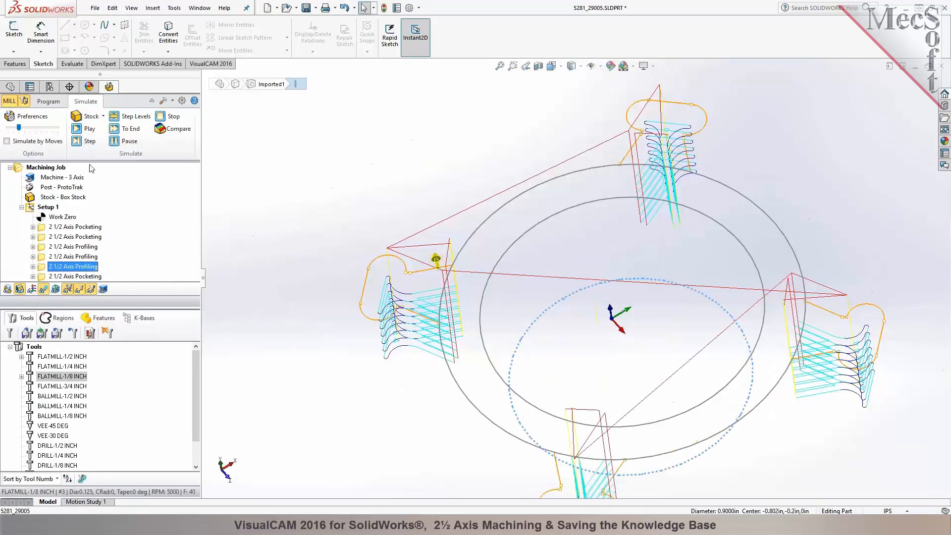
left_click(85, 130)
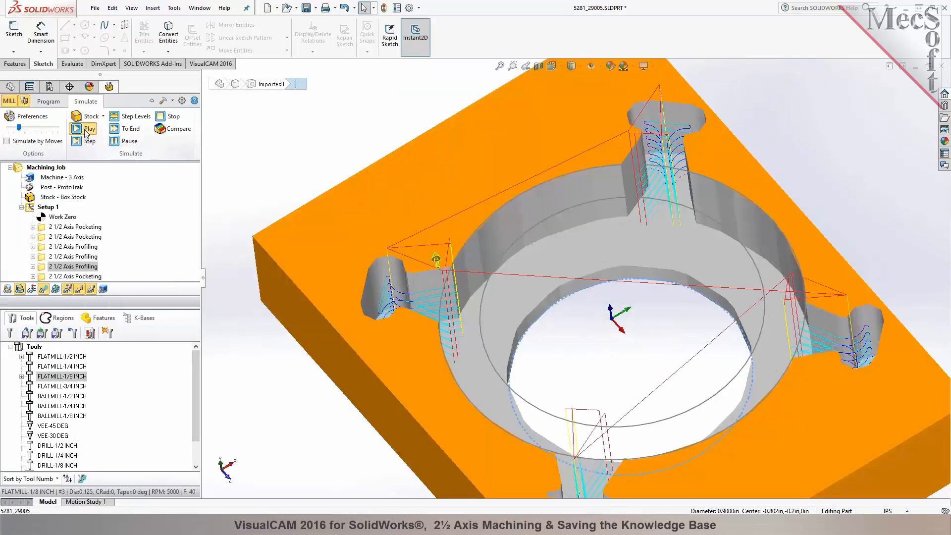
scroll(510, 237, "up", 2)
scroll(509, 227, "up", 1)
middle_click_drag(506, 225, 396, 168)
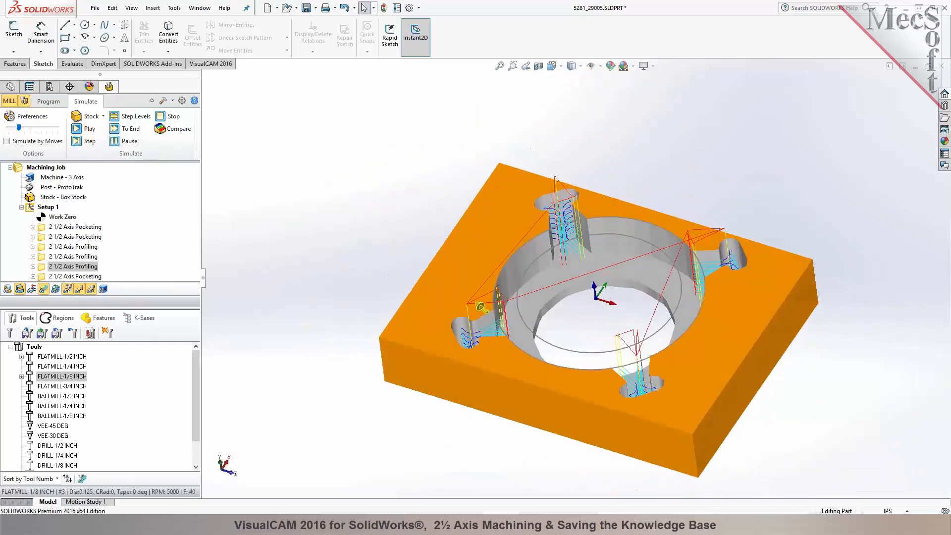
Save the part and hide the stock model
left_click(48, 101)
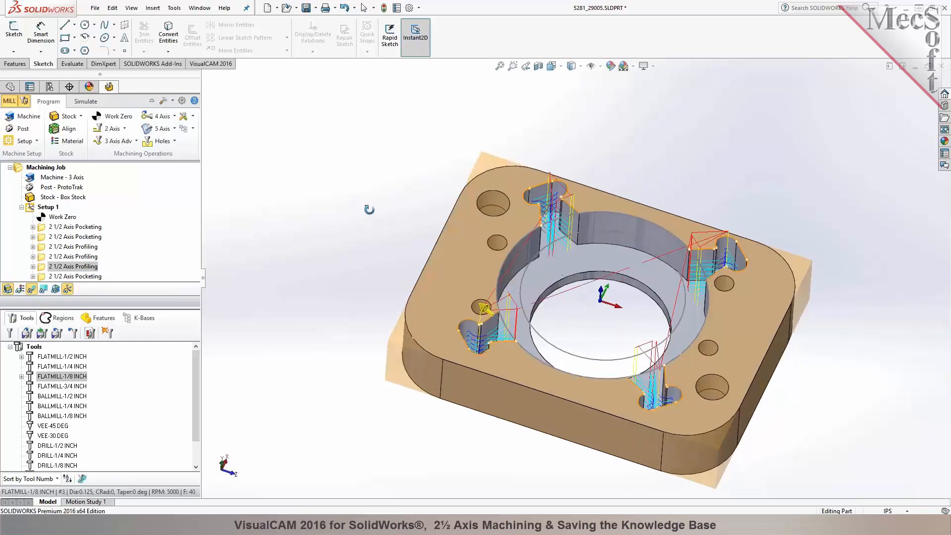
scroll(743, 337, "down", 3)
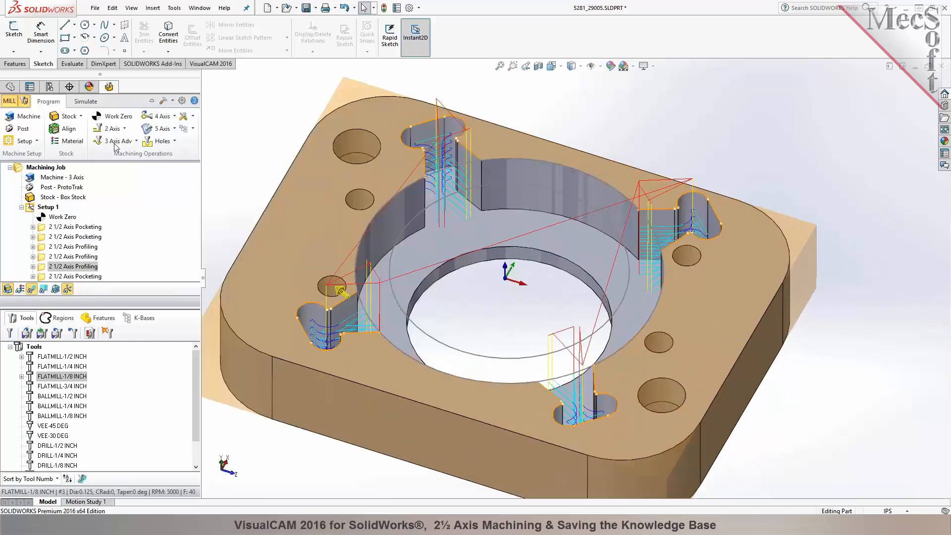
left_click(307, 7)
left_click(8, 290)
middle_click_drag(477, 304, 473, 277)
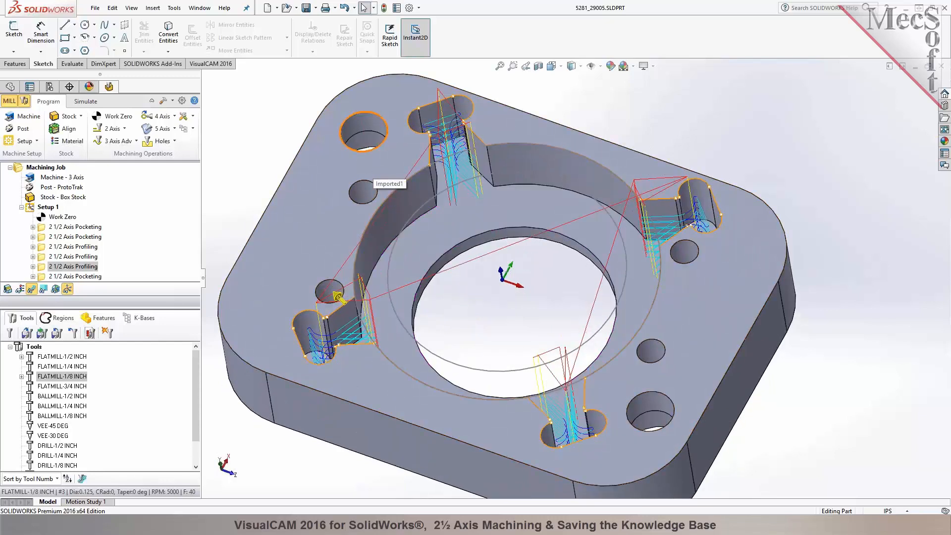
Check the diameter of the large corner hole and inspect the remaining holes on the part
left_click(370, 160)
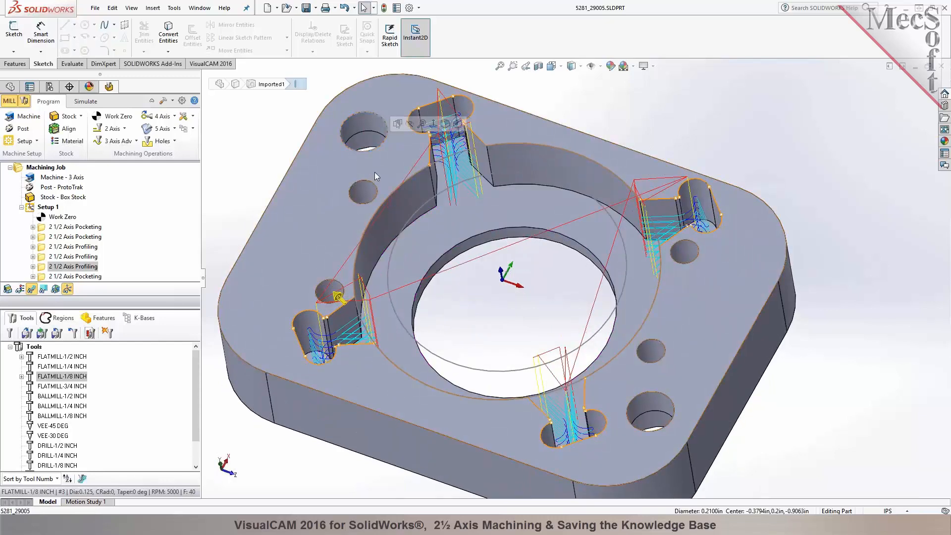
left_click(801, 169)
scroll(803, 172, "up", 2)
middle_click_drag(573, 312, 553, 303)
scroll(529, 309, "down", 5)
scroll(550, 318, "up", 5)
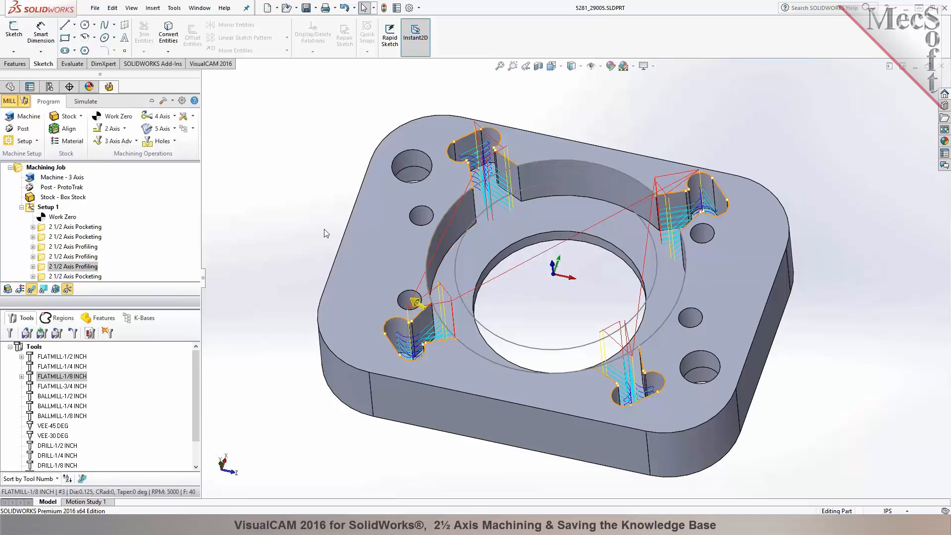
Edit the corner-slot profiling operation and set its cutter compensation to AUTO/ON
double_click(43, 269)
left_click(43, 123)
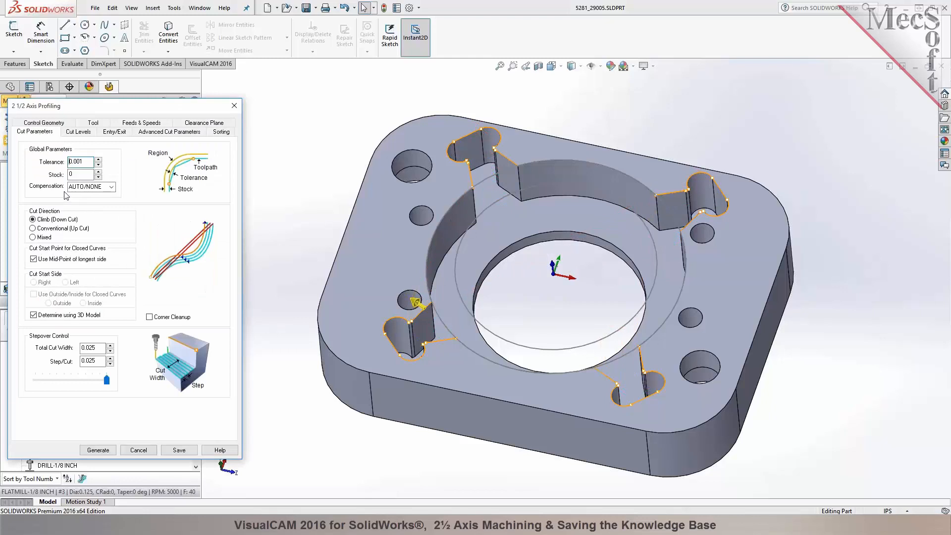
left_click(111, 188)
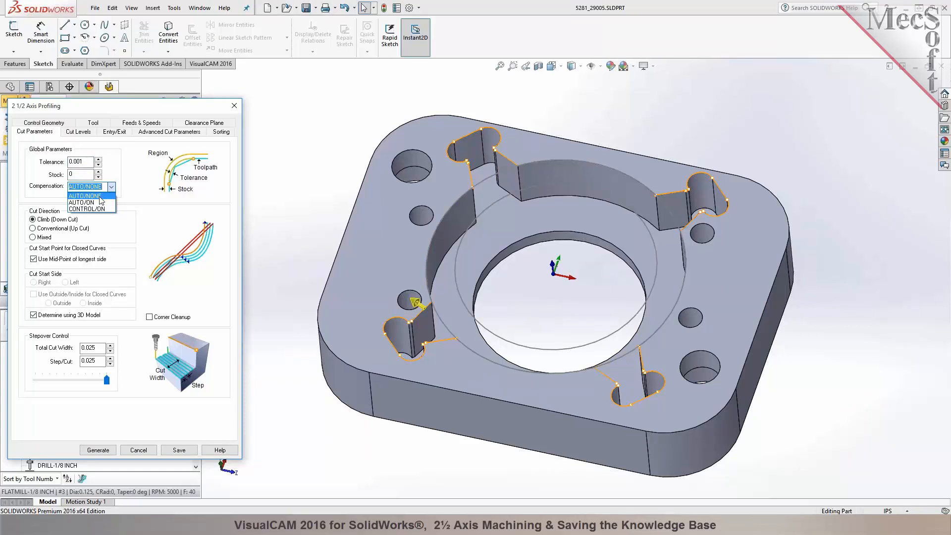
left_click(99, 203)
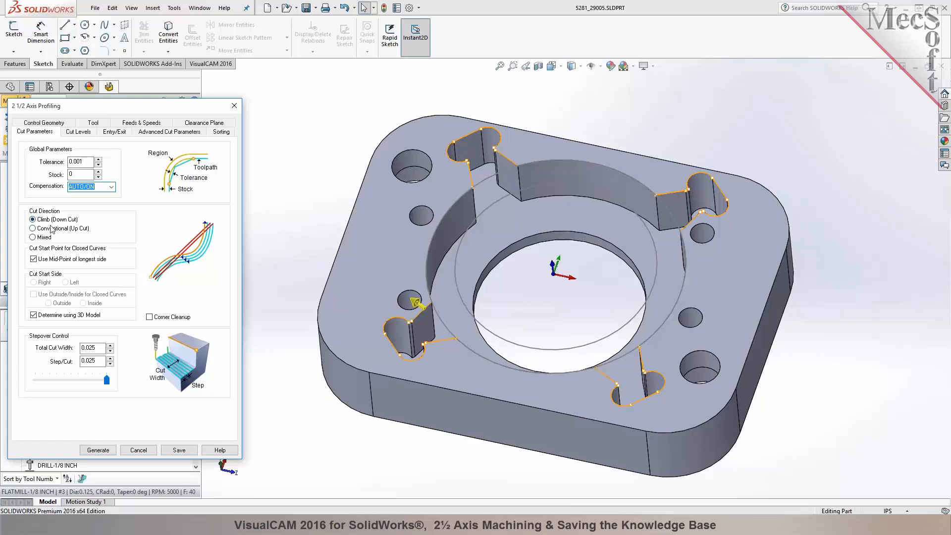
Use Lines & Arcs for the entry and exit motions, with approach length 0.1 and a linear engage motion of length 0.1
left_click(113, 132)
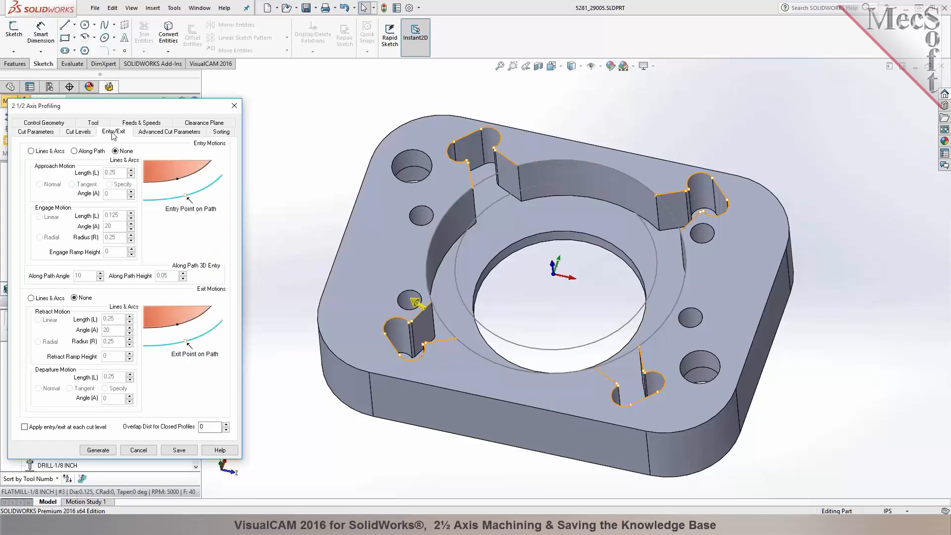
left_click(49, 152)
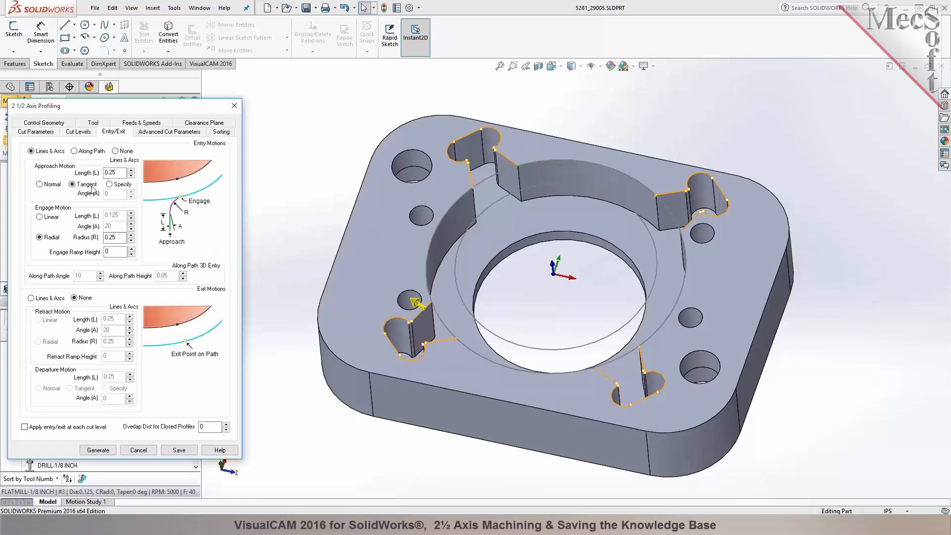
left_click(49, 299)
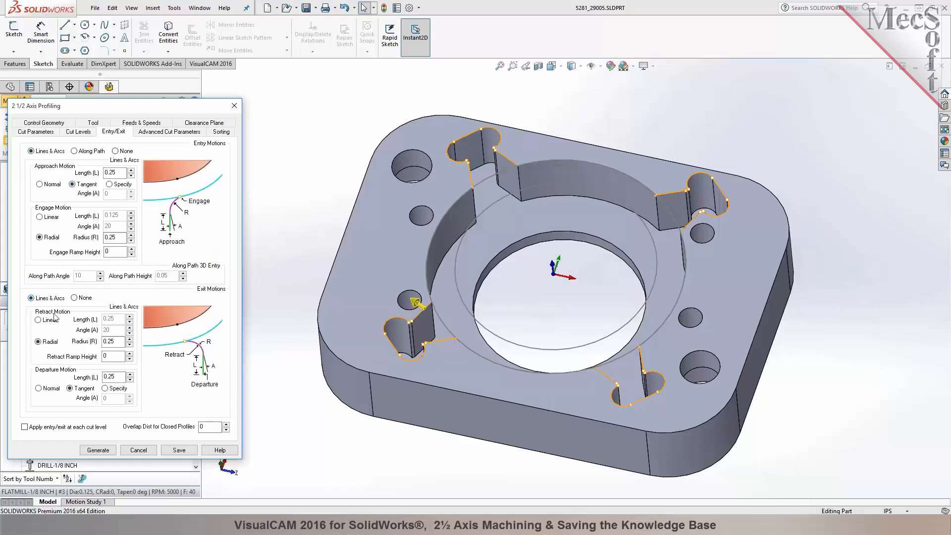
double_click(110, 173)
type("0.1")
left_click(47, 218)
double_click(111, 215)
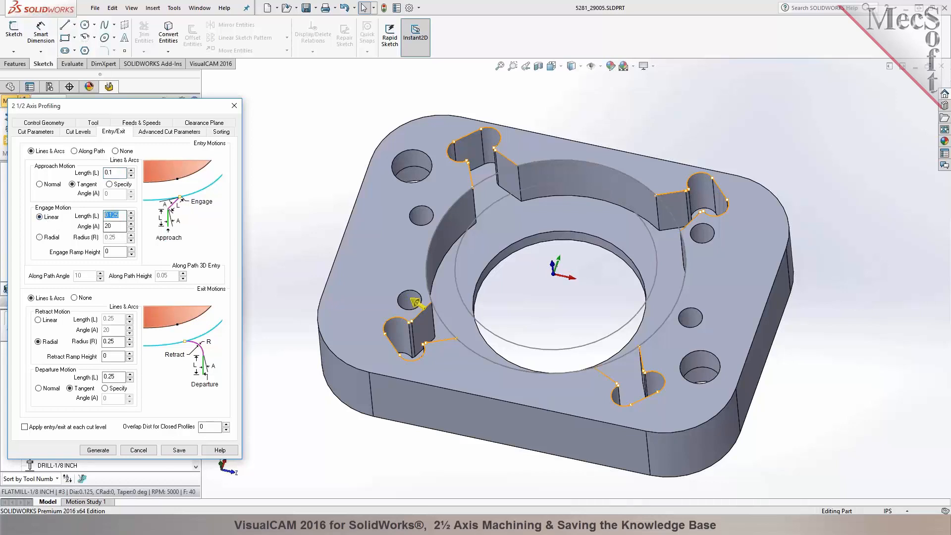
type("0.1")
left_click(113, 226)
Set a linear retract of length 0.1 and departure length 0.1, apply entry/exit at each cut level, and generate the toolpath
left_click(51, 321)
double_click(110, 318)
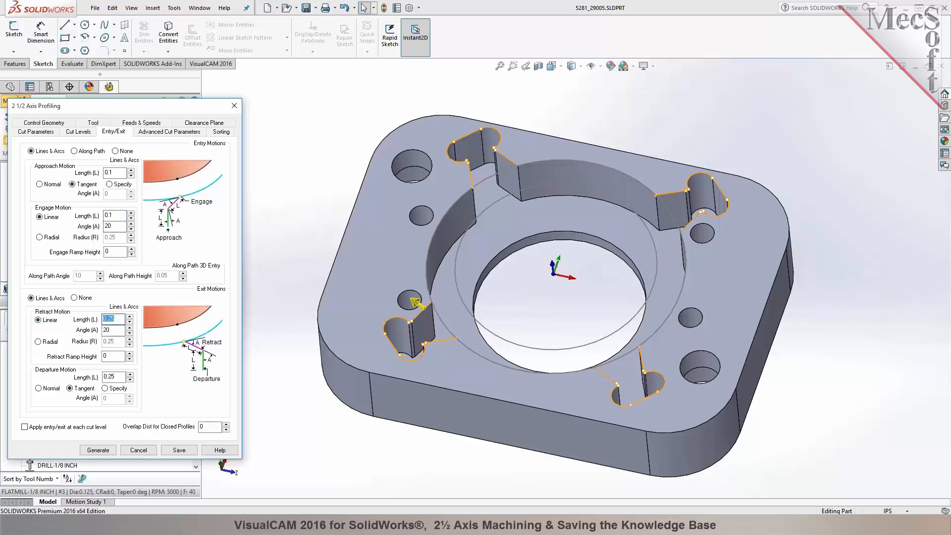
type("0.1")
double_click(112, 376)
type("0.1")
left_click(75, 428)
left_click(103, 451)
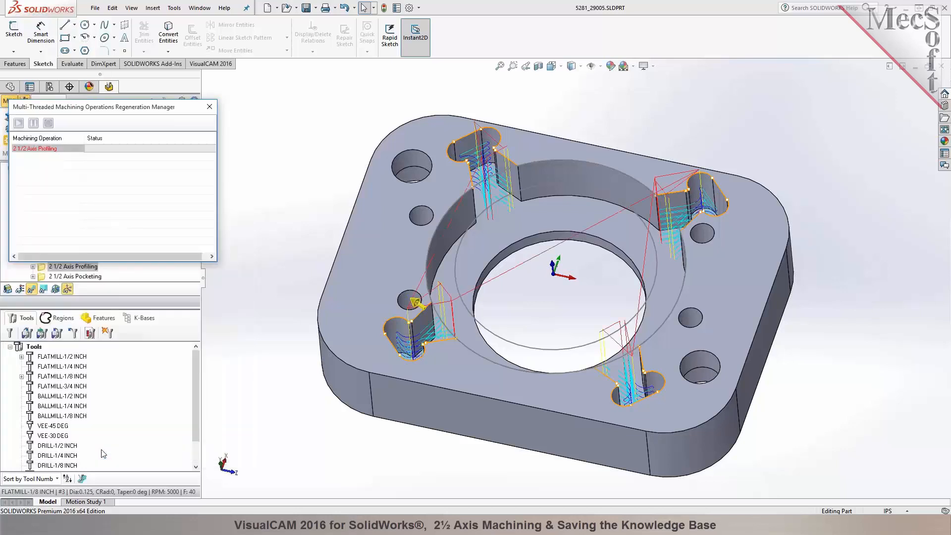
scroll(515, 283, "down", 3)
mouse_move(542, 283)
middle_mouse_down()
mouse_move(549, 370)
mouse_move(548, 280)
middle_mouse_up()
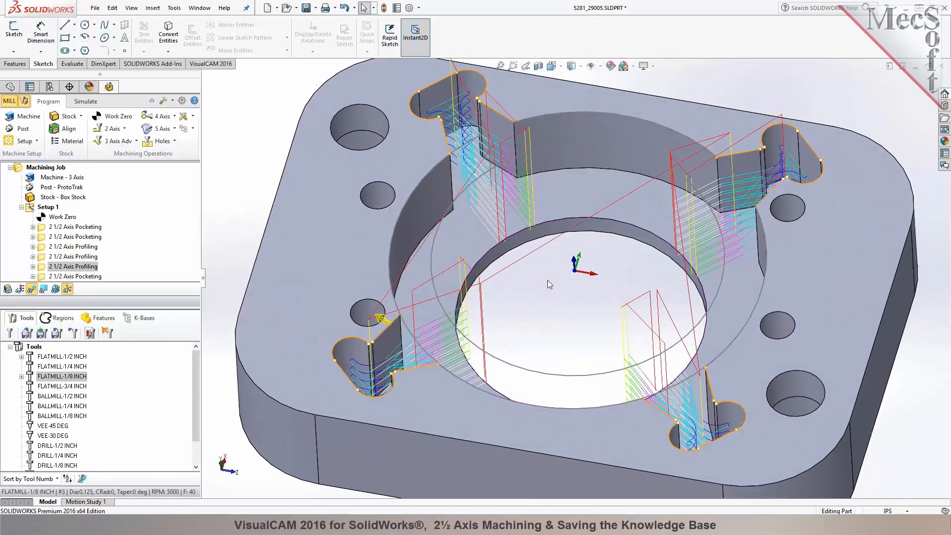
Change the corner-slot profiling's engage and retract motions to radial with radius 0.1, and regenerate the toolpath
double_click(46, 267)
left_click(113, 129)
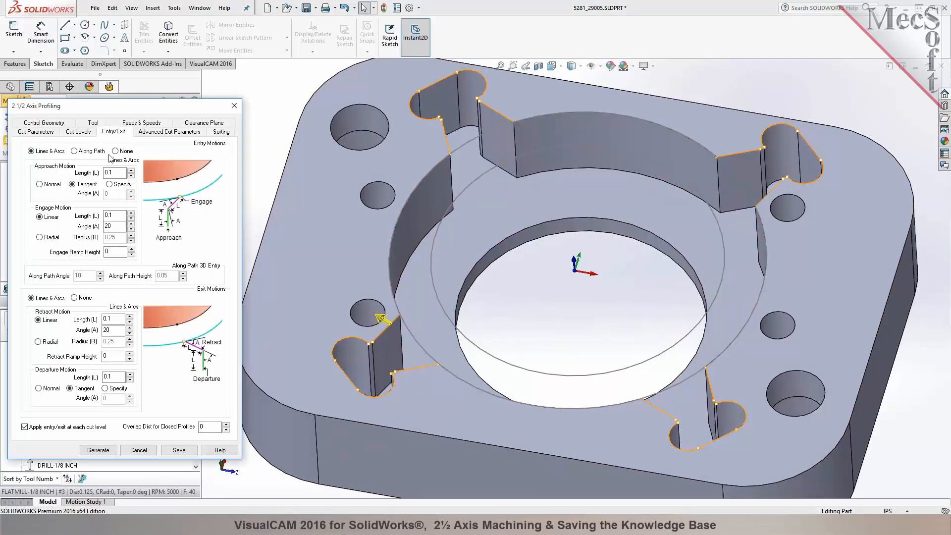
left_click(39, 237)
double_click(114, 237)
type("0.1")
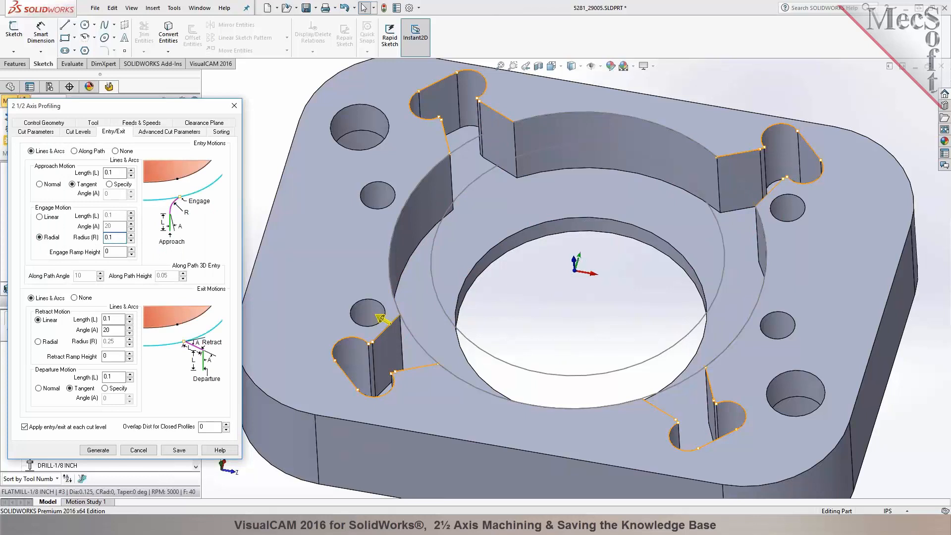
left_click(55, 342)
double_click(114, 342)
type("0.1")
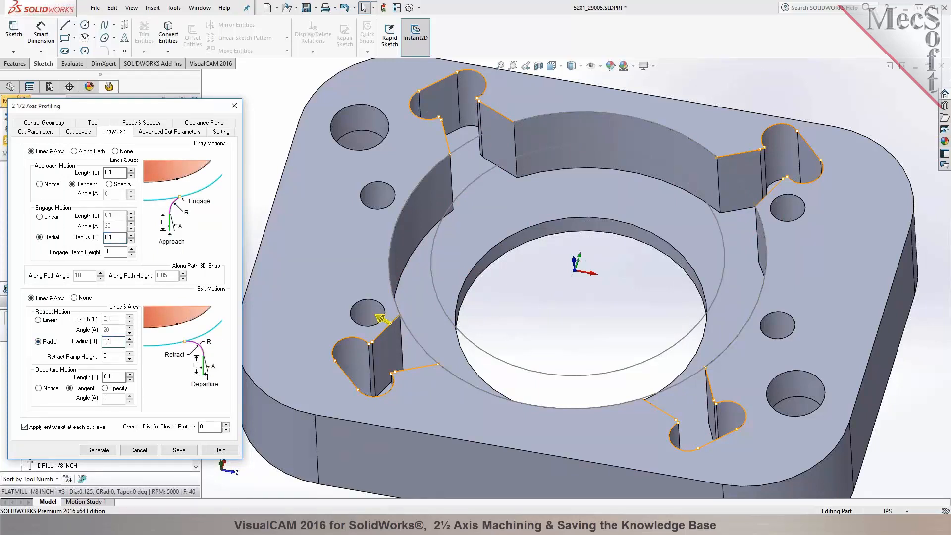
left_click(112, 450)
middle_click_drag(568, 288, 567, 336)
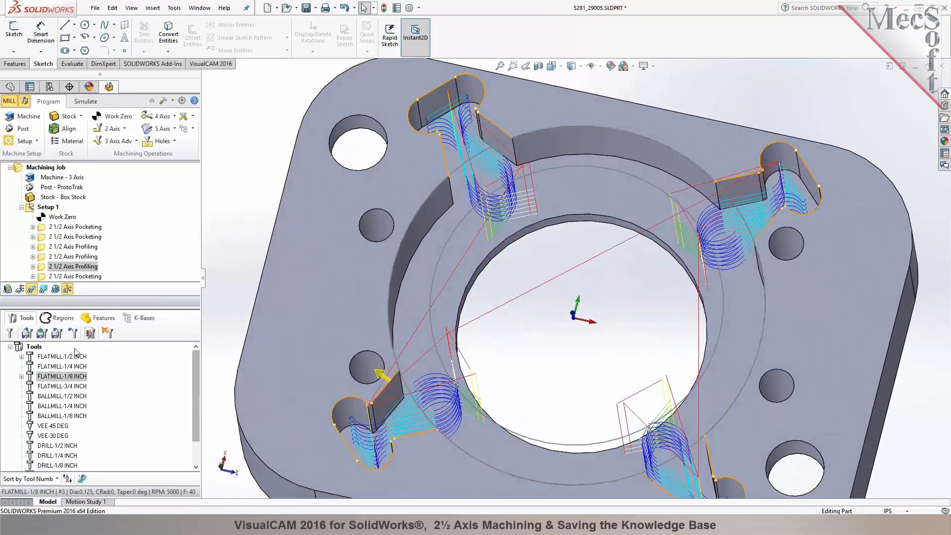
Reduce the engage and retract radii to 0.05, regenerate the corner-slot toolpath, and inspect its entry and exit arcs
double_click(45, 267)
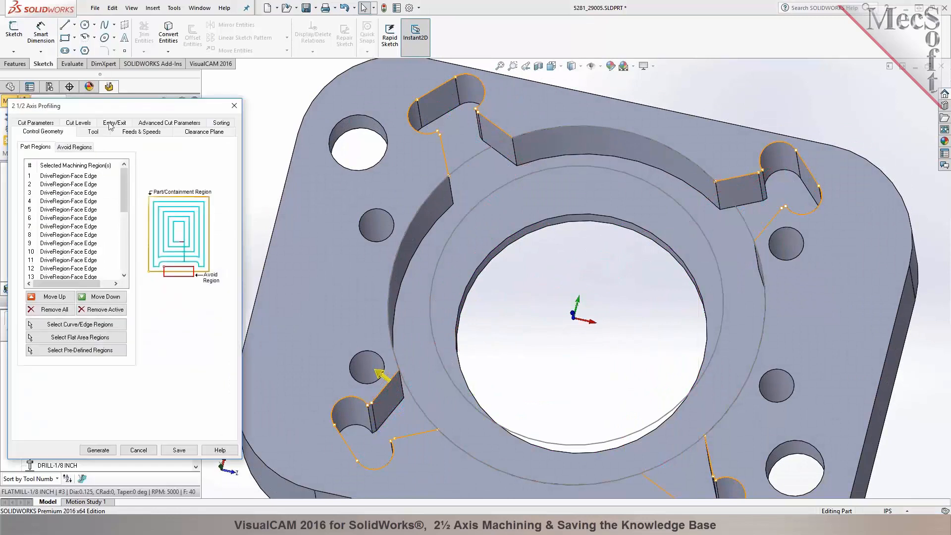
left_click(114, 132)
double_click(109, 237)
type("0.")
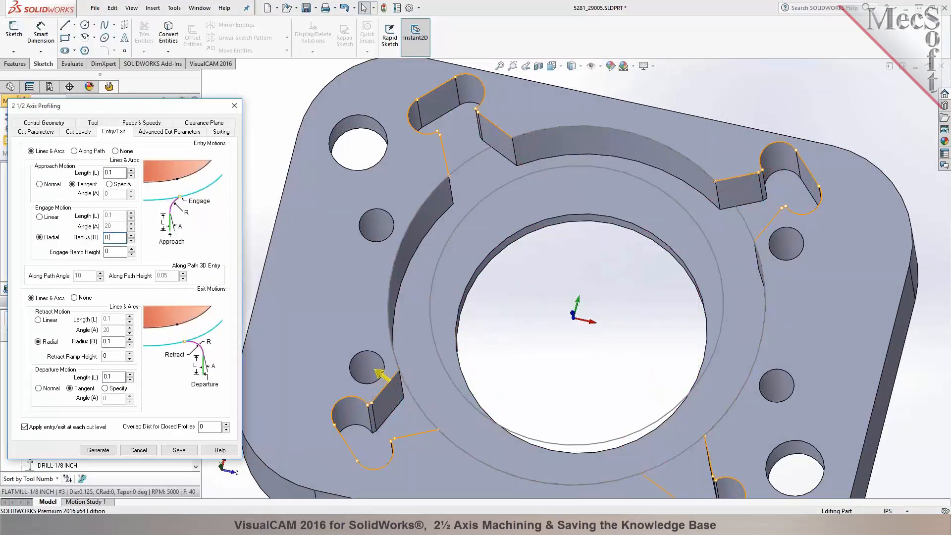
type("05")
double_click(107, 341)
type("0.05")
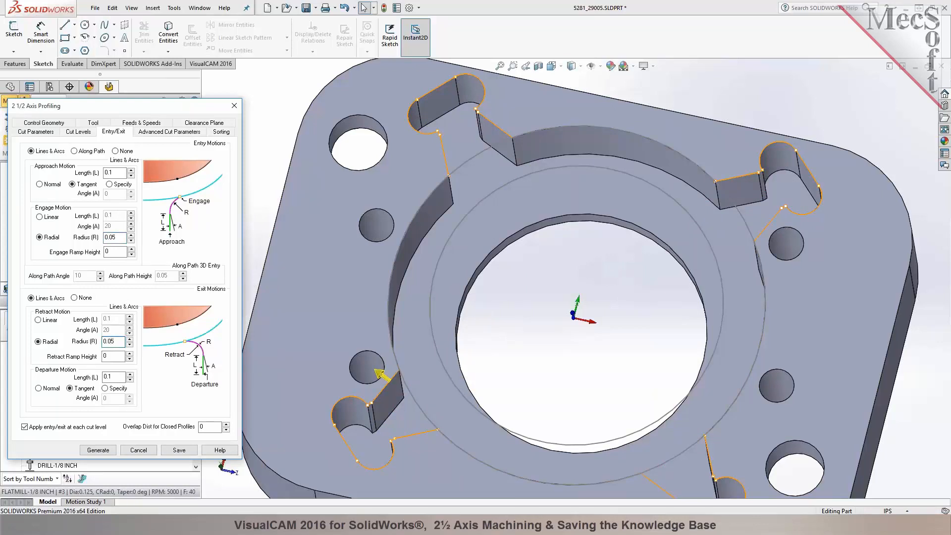
left_click(98, 450)
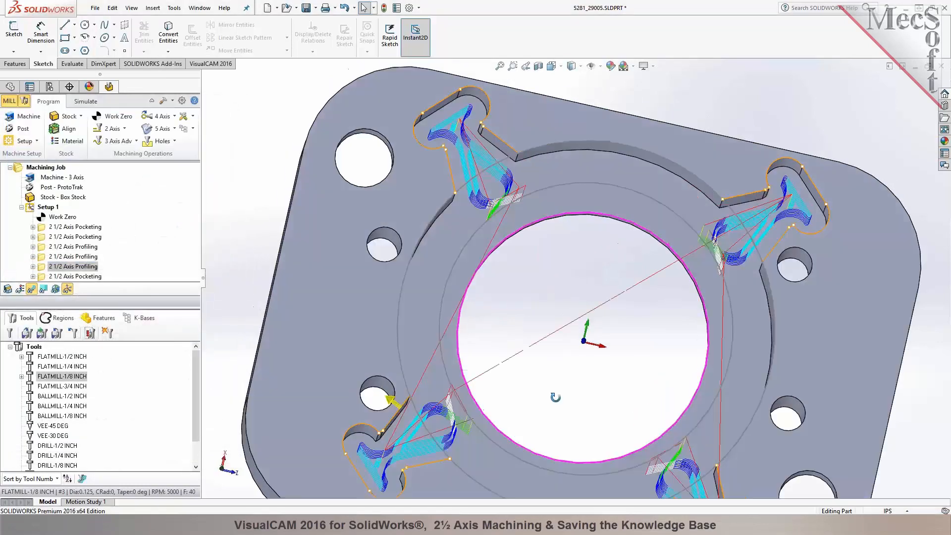
scroll(442, 423, "down", 5)
middle_click_drag(462, 391, 442, 330)
scroll(573, 277, "up", 8)
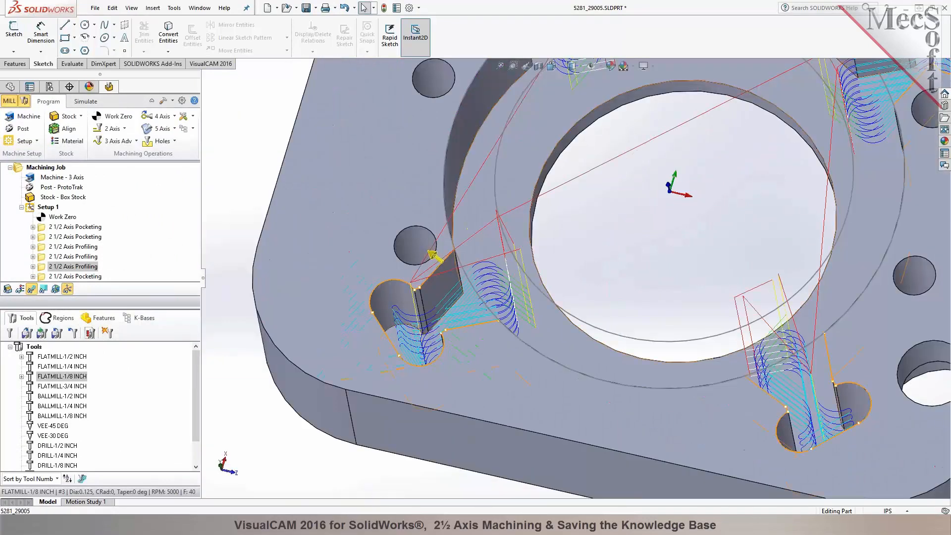
scroll(674, 257, "down", 3)
middle_click_drag(578, 280, 578, 260)
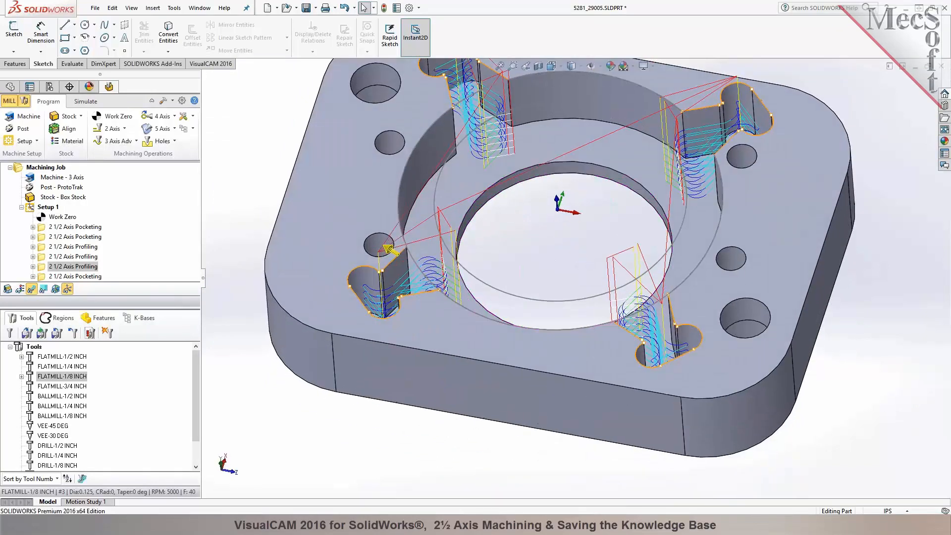
Open the ProtoTrak post-processor for editing and copy the [SEQ_PRECHAR][SEQNUM] prefix from the First Load Tool Macro
right_click(55, 268)
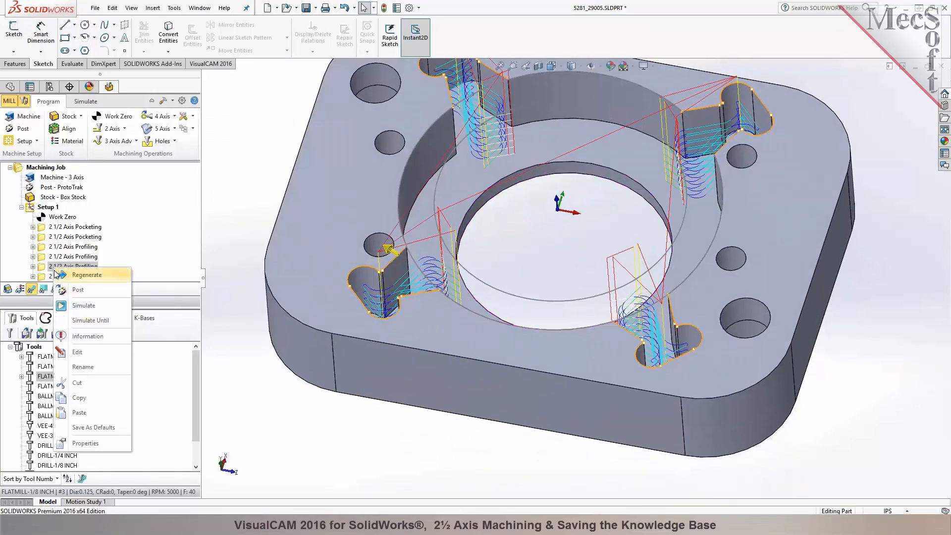
double_click(57, 187)
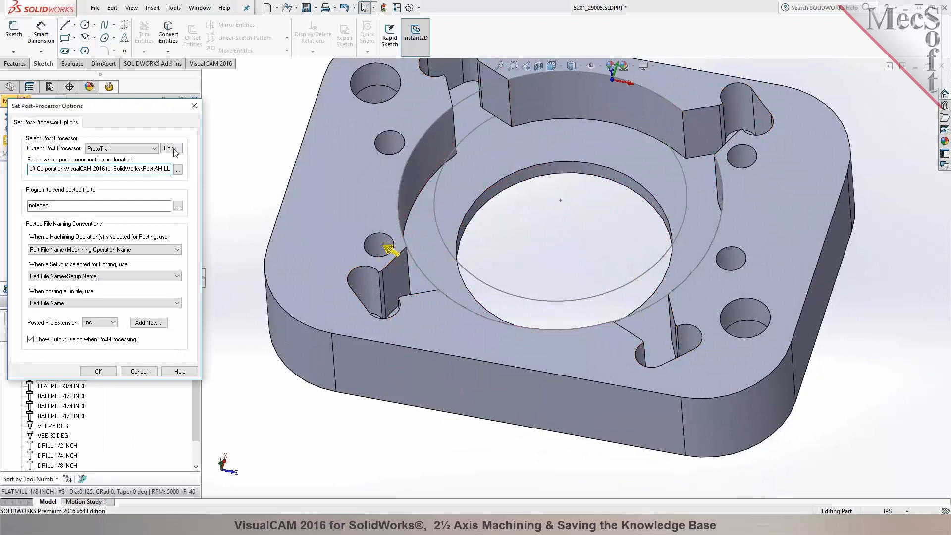
left_click(171, 148)
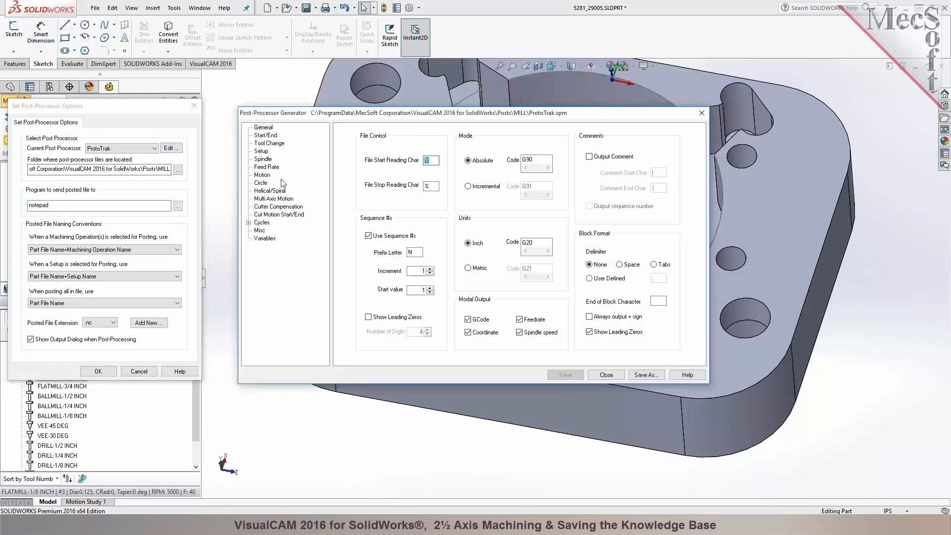
left_click(275, 207)
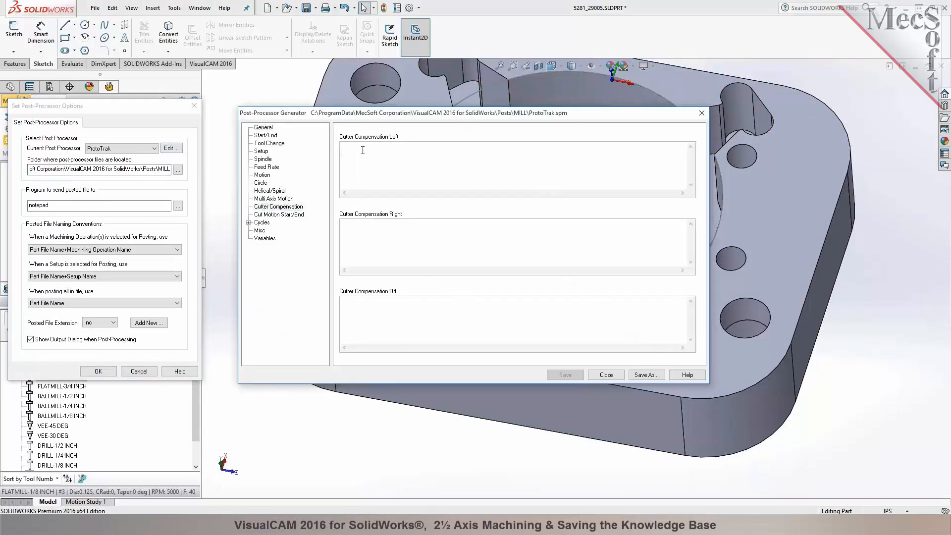
left_click(270, 143)
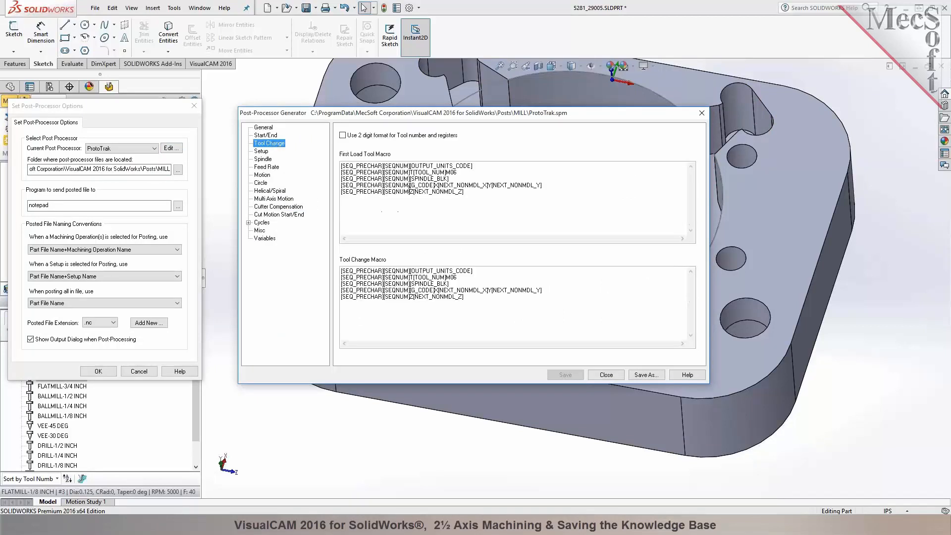
left_click_drag(410, 192, 335, 193)
key("ctrl+c")
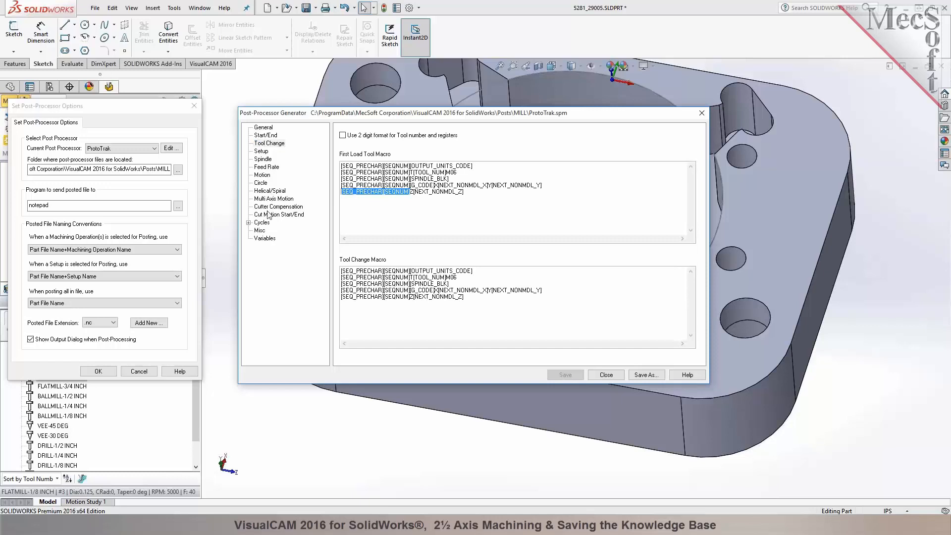
Define the post's left cutter compensation as [SEQ_PRECHAR][SEQNUM]G41 and the right one as [SEQ_PRECHAR][SEQNUM]G42
left_click(273, 207)
left_click(371, 148)
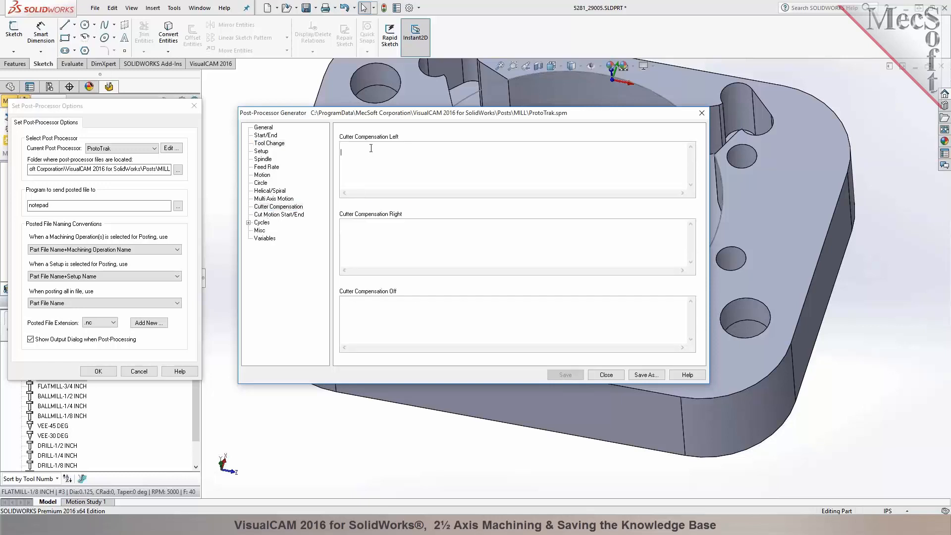
key("ctrl+v")
type("G41")
left_click(369, 229)
key("ctrl+v")
type("G42")
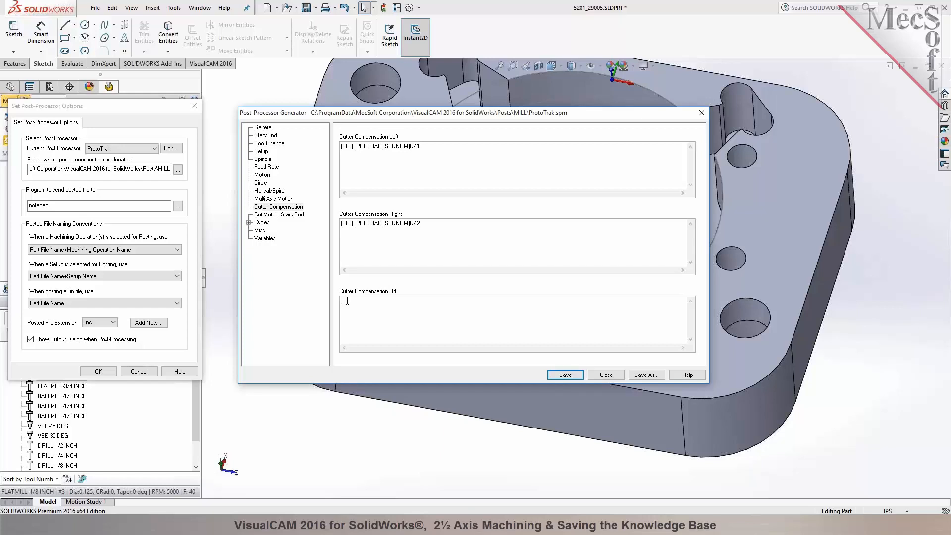
Define Cutter Compensation Off as [SEQ_PRECHAR][SEQNUM]G40, save the ProtoTrak post, and accept the post-processor options
key("ctrl+v")
type("G40")
left_click(565, 374)
left_click(607, 375)
left_click(98, 371)
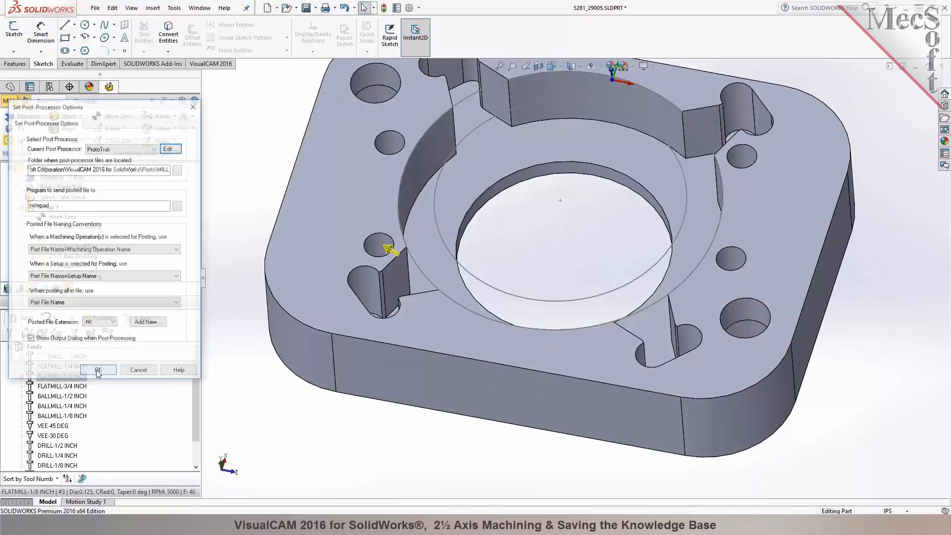
Post the corner-slot profiling operation with ProtoTrak to the file 5281_29005_2 1_2 Axis Profiling.nc
left_click(60, 276)
left_click(60, 267)
right_click(60, 268)
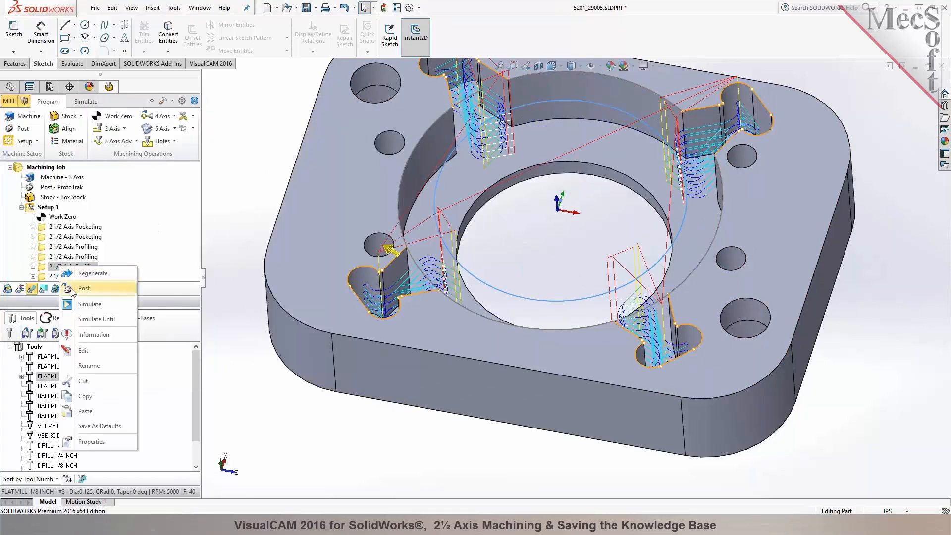
left_click(70, 288)
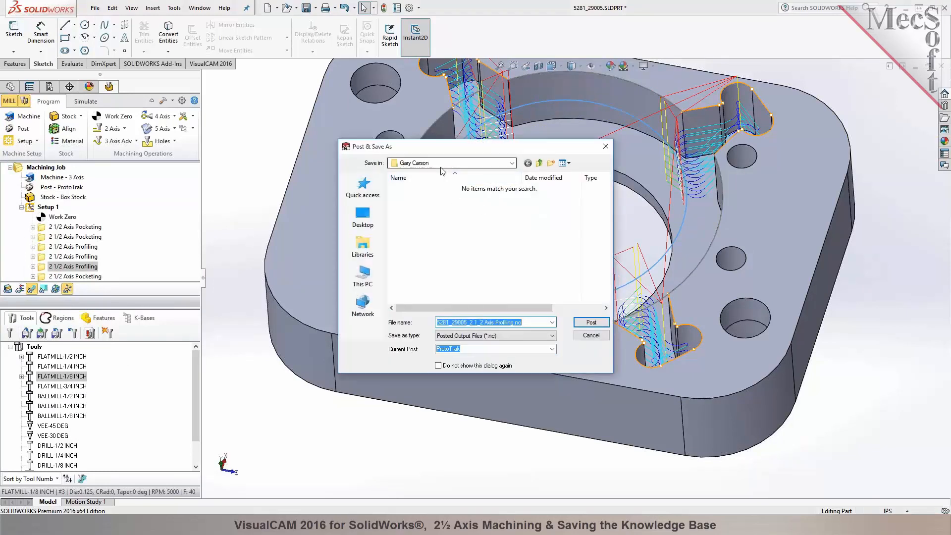
left_click(591, 323)
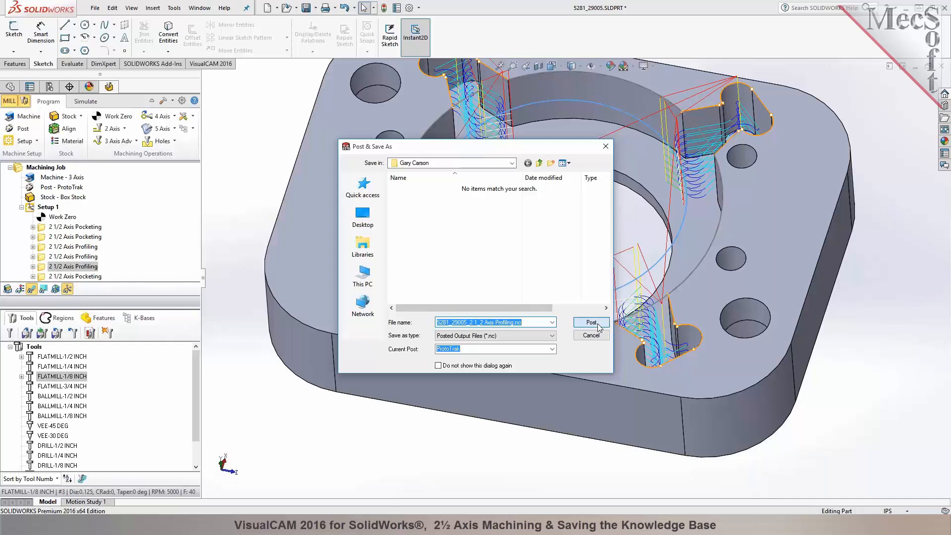
Examine the first G41 compensation line and the arc entry move after it in the posted code
left_click_drag(565, 256, 539, 255)
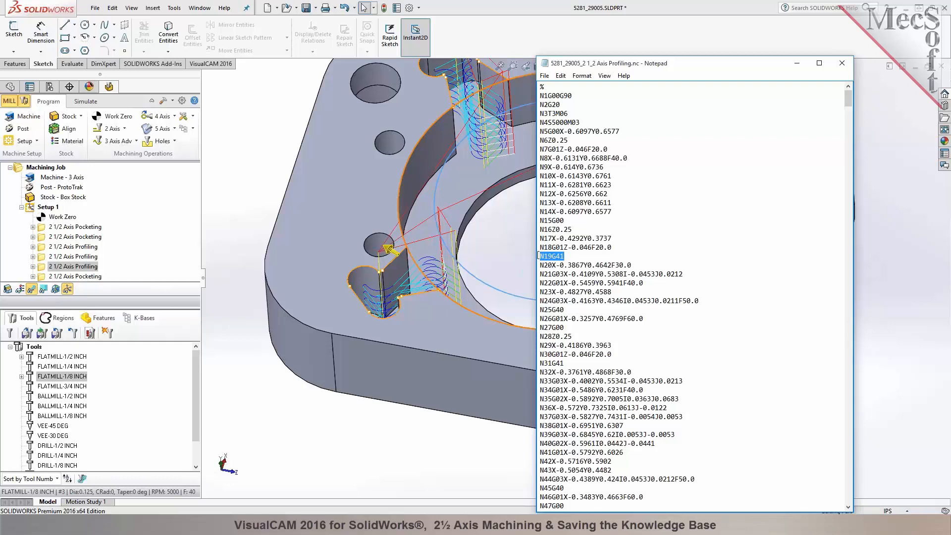
left_click_drag(691, 275, 538, 276)
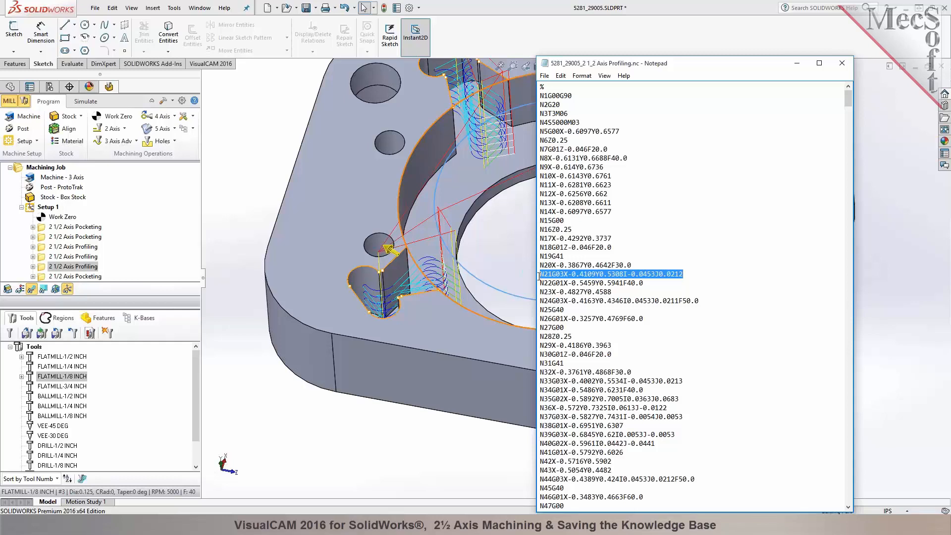
left_click_drag(565, 256, 703, 277)
left_click(703, 276)
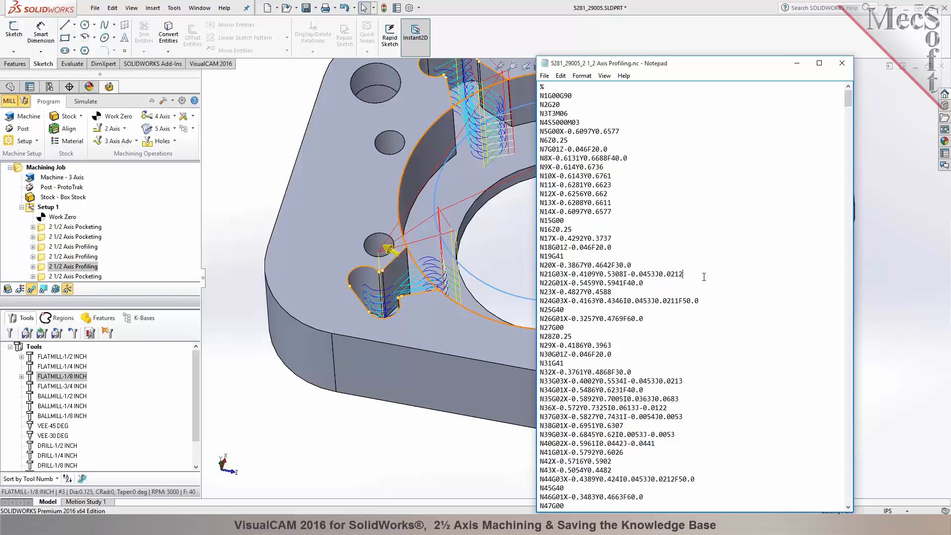
Close the posted G-code file and look over the toolpaths in all four corner slots
left_click(839, 63)
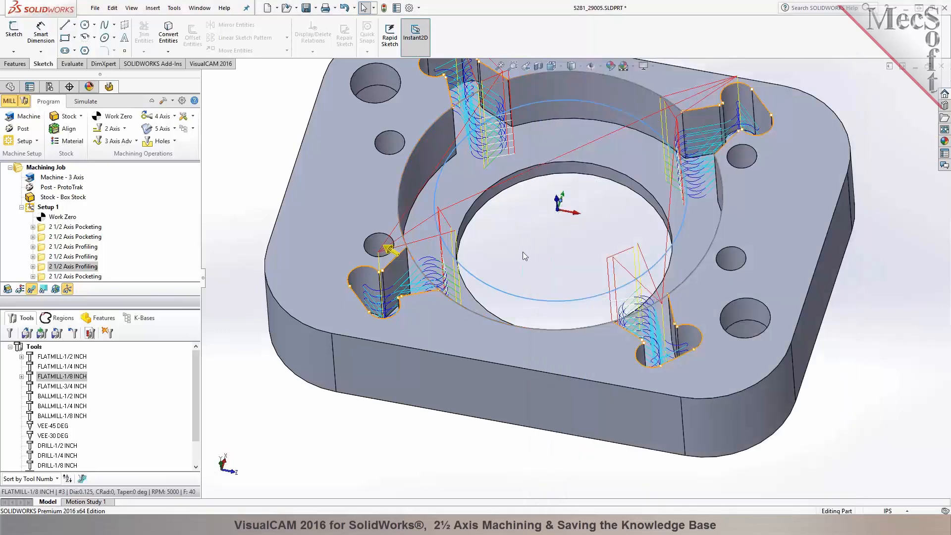
scroll(564, 259, "up", 5)
scroll(617, 254, "down", 2)
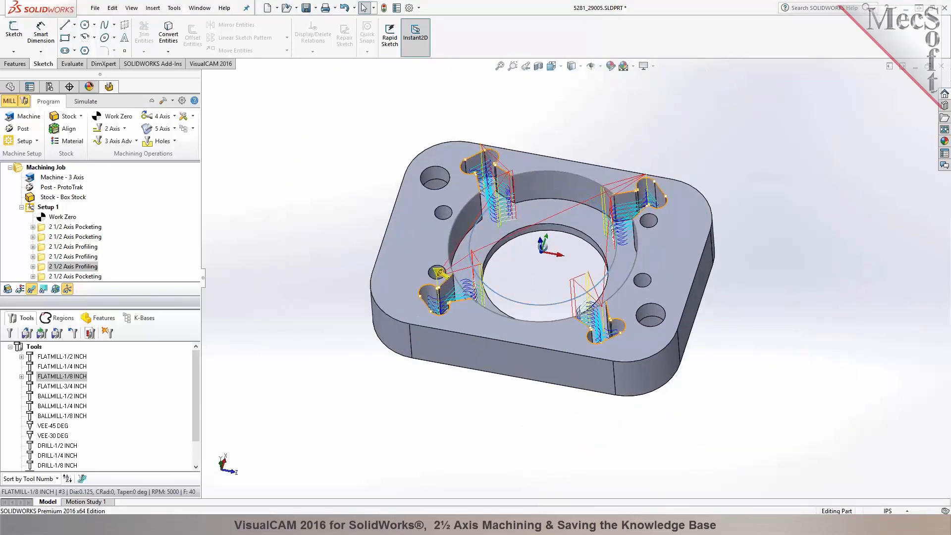
scroll(563, 267, "down", 3)
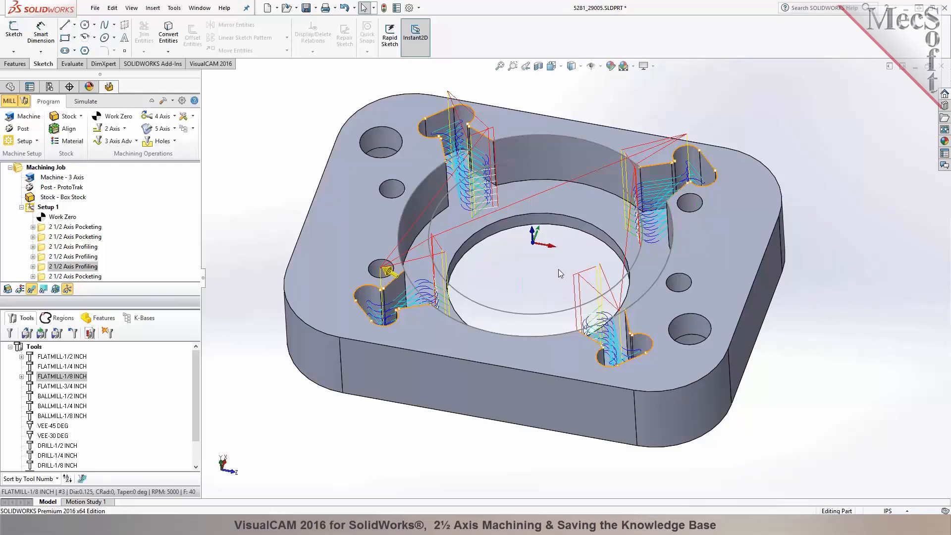
middle_click_drag(557, 271, 558, 276)
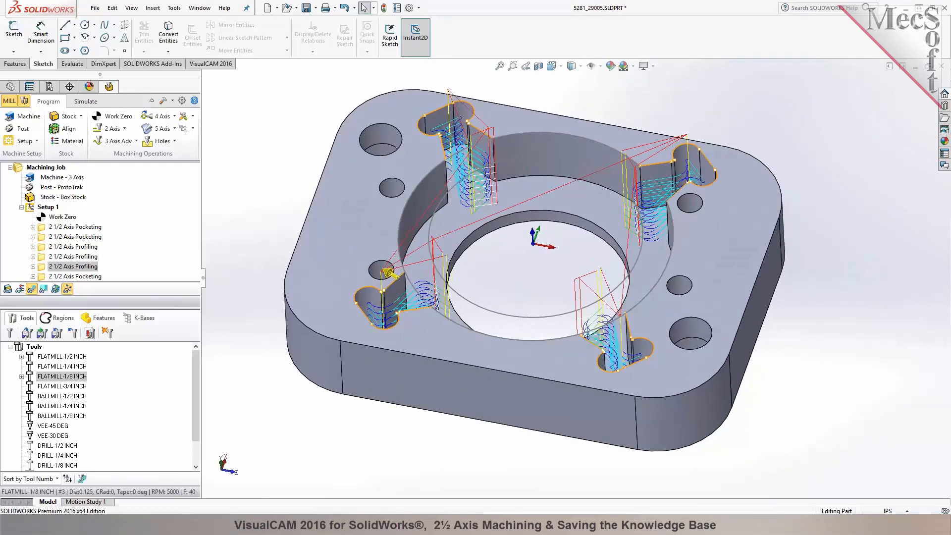
Set the corner-slot profiling stock to the negative radius of the 0.125 flat mill, regenerate, and inspect the toolpath along the slot walls
double_click(41, 271)
left_click(45, 127)
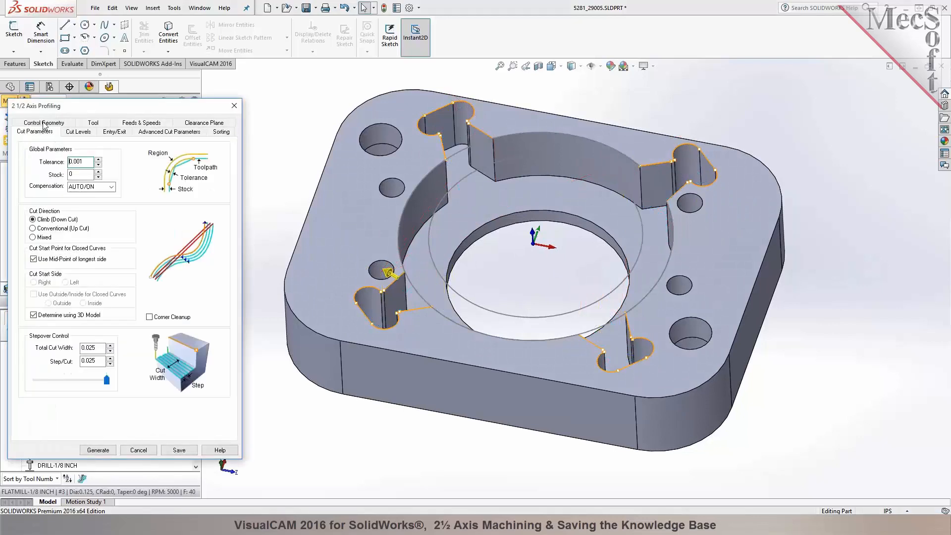
double_click(79, 177)
left_click(92, 123)
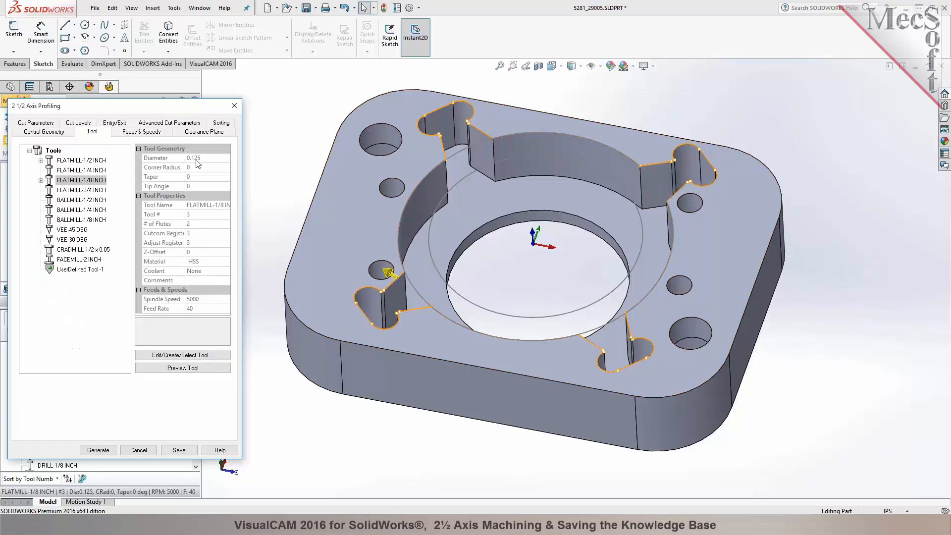
left_click(42, 122)
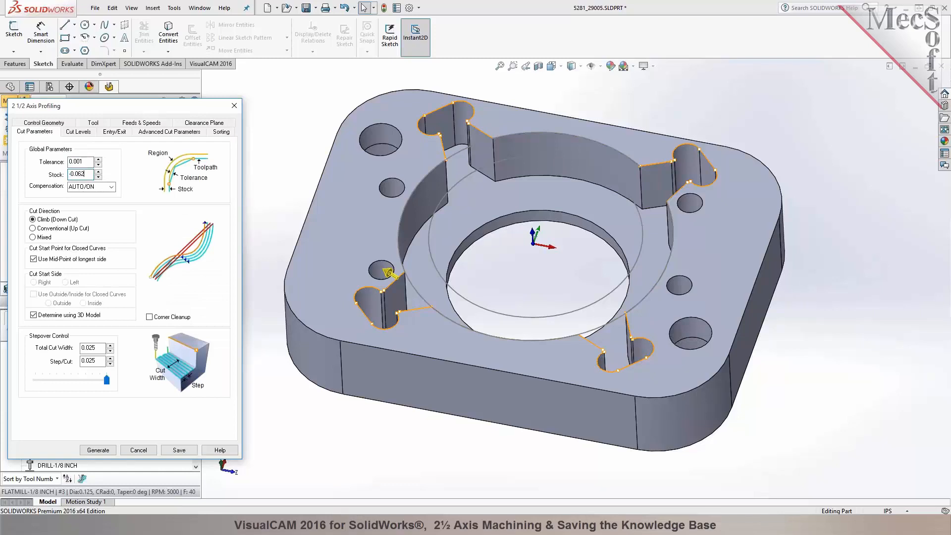
left_click(107, 450)
middle_click_drag(459, 322, 459, 374)
scroll(385, 360, "down", 5)
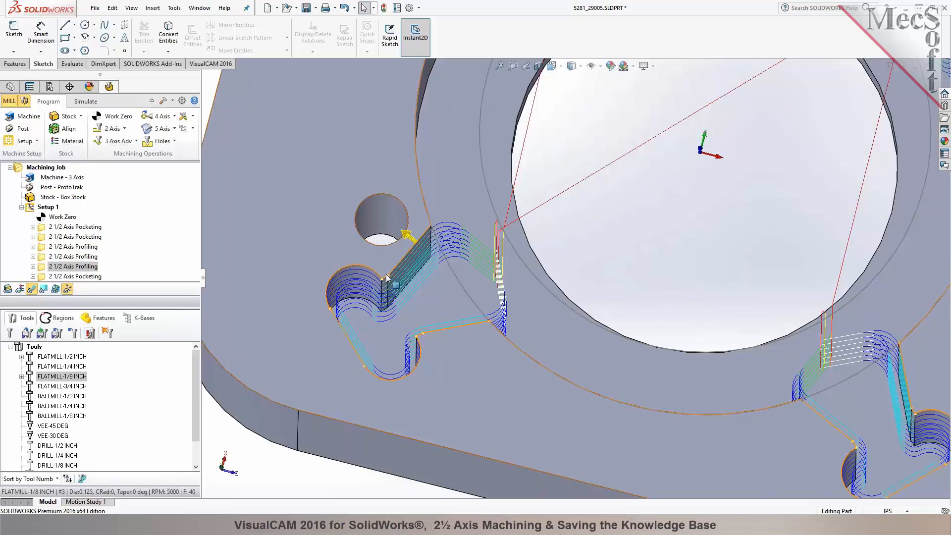
scroll(385, 275, "up", 2)
middle_click_drag(430, 295, 407, 271)
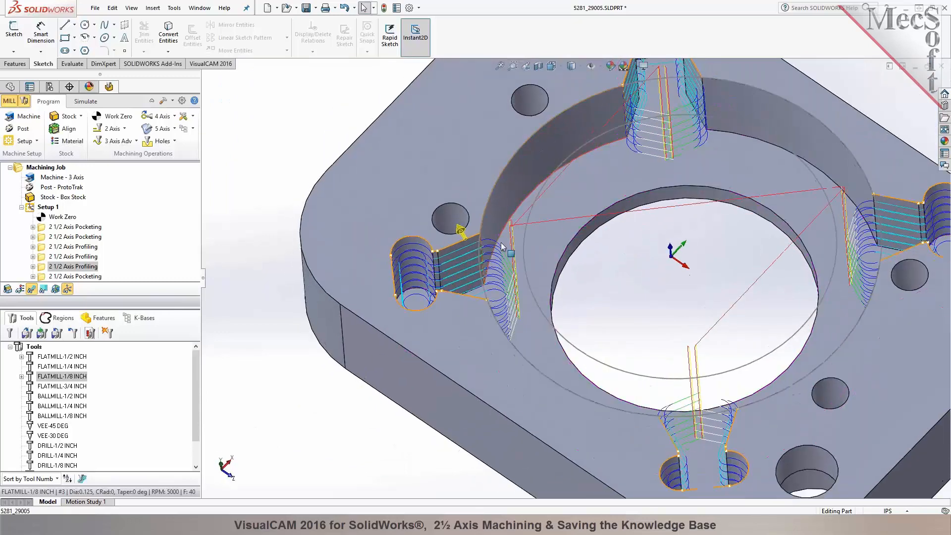
scroll(502, 247, "down", 2)
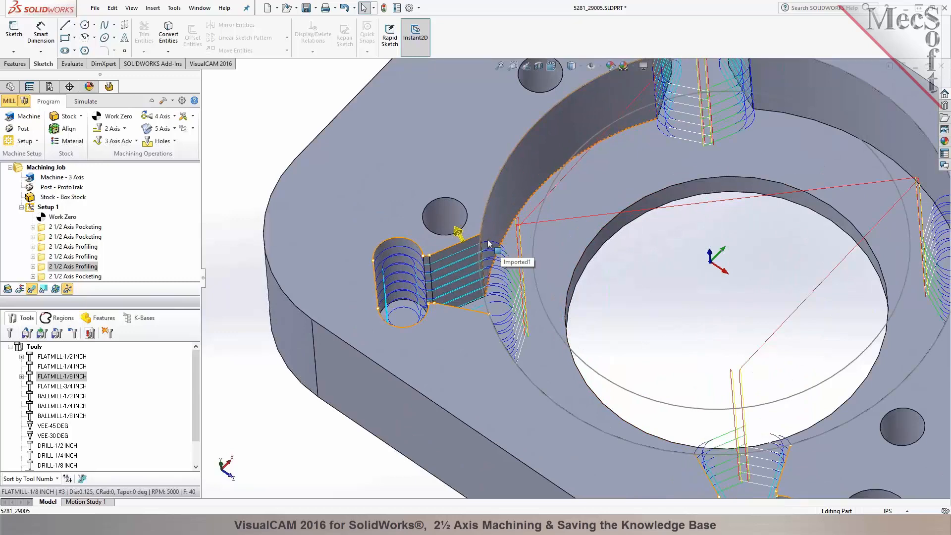
Set the stock of the corner-slot profiling operation back to 0 and regenerate its toolpath
double_click(73, 267)
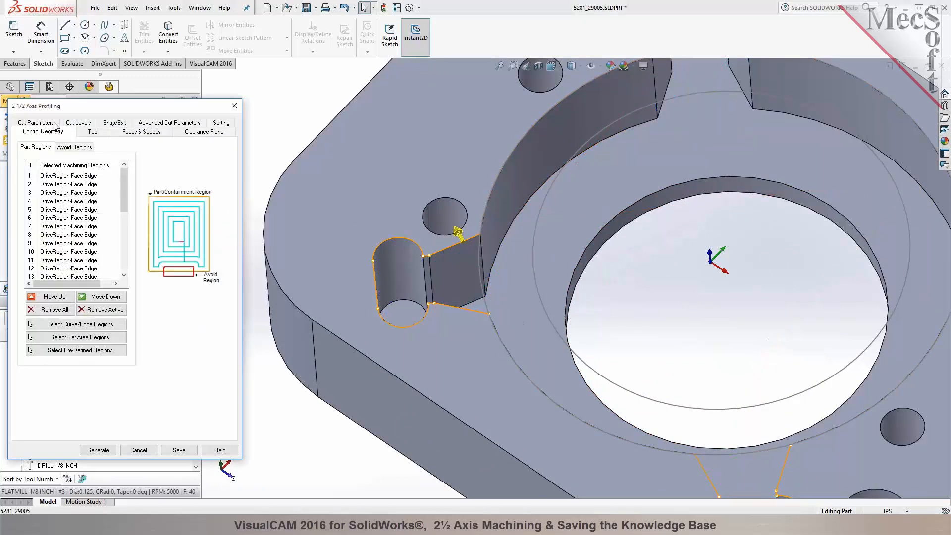
left_click(34, 131)
left_click(70, 174)
left_click(98, 450)
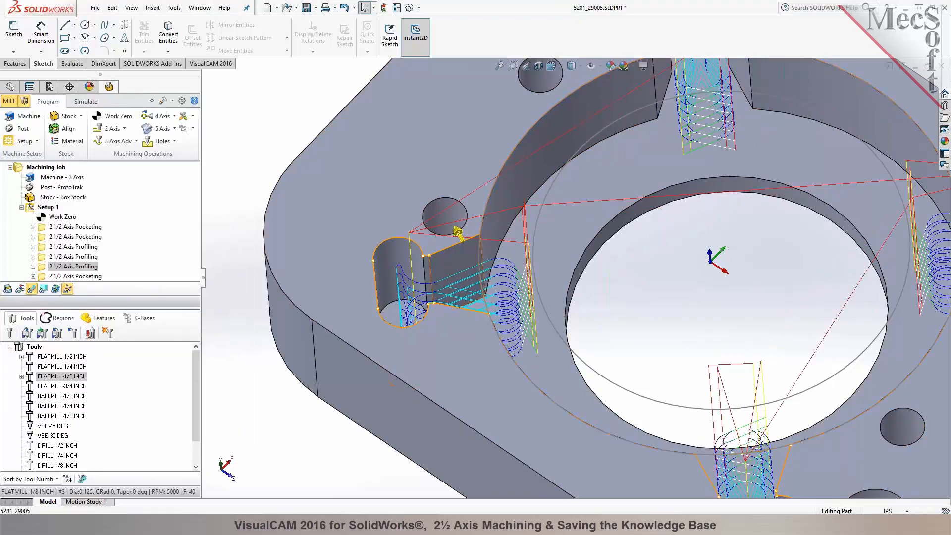
Step through the first motions of the corner-slot toolpath and examine the cutter's position in the first slot
left_click(33, 266)
left_click(53, 269)
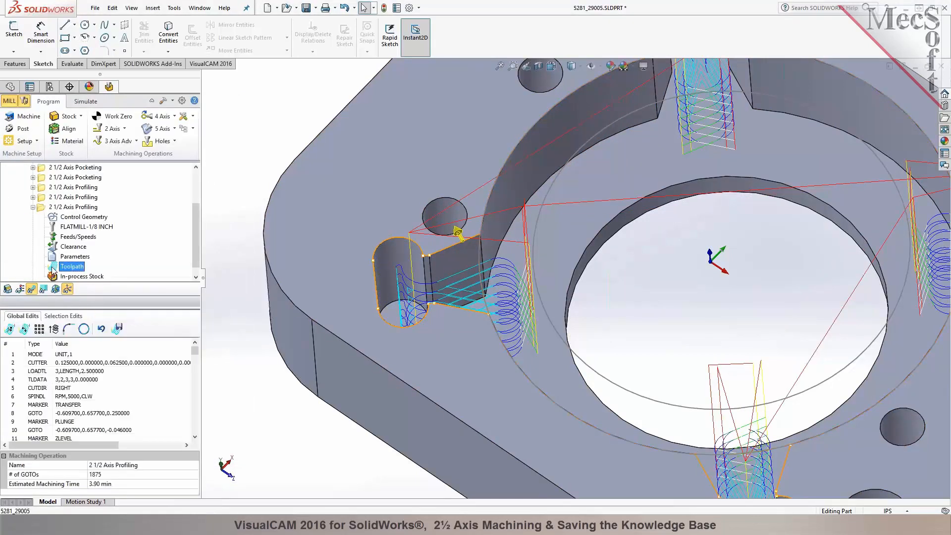
left_click(95, 412)
scroll(95, 408, "down", 2)
left_click(95, 408)
left_click(96, 420)
scroll(566, 268, "up", 4)
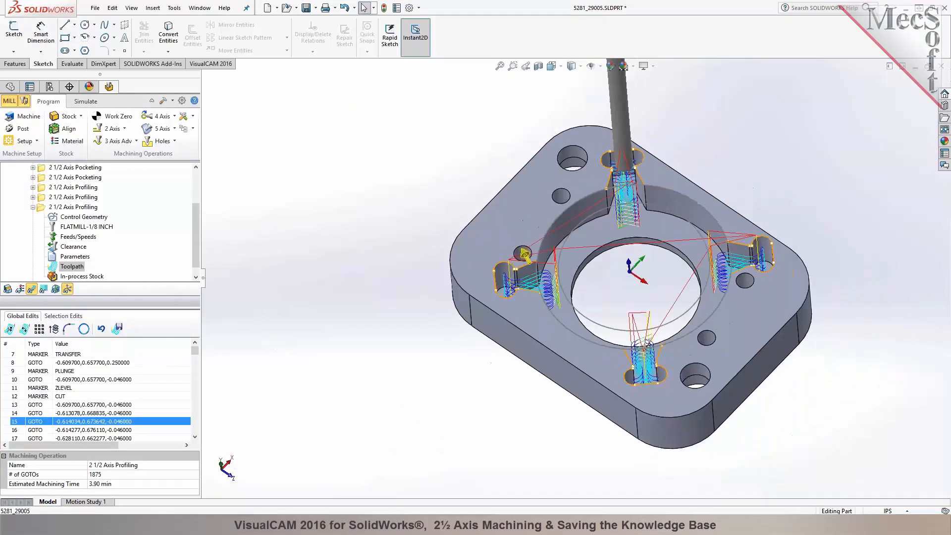
scroll(533, 241, "down", 6)
middle_click_drag(533, 241, 505, 216)
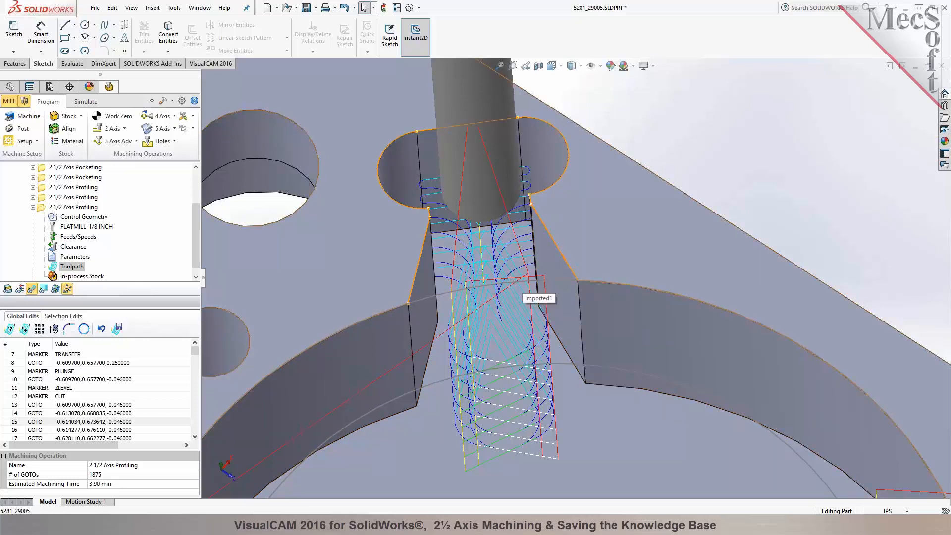
Set the Total Cut Width of the corner-slot profiling operation to 0 and regenerate the toolpath
double_click(48, 208)
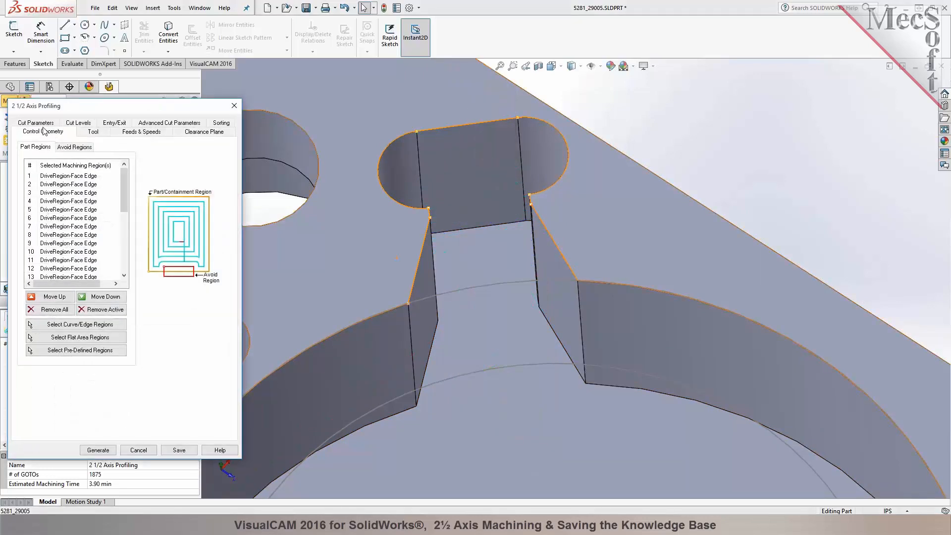
left_click(36, 123)
double_click(92, 347)
type("0")
left_click(109, 447)
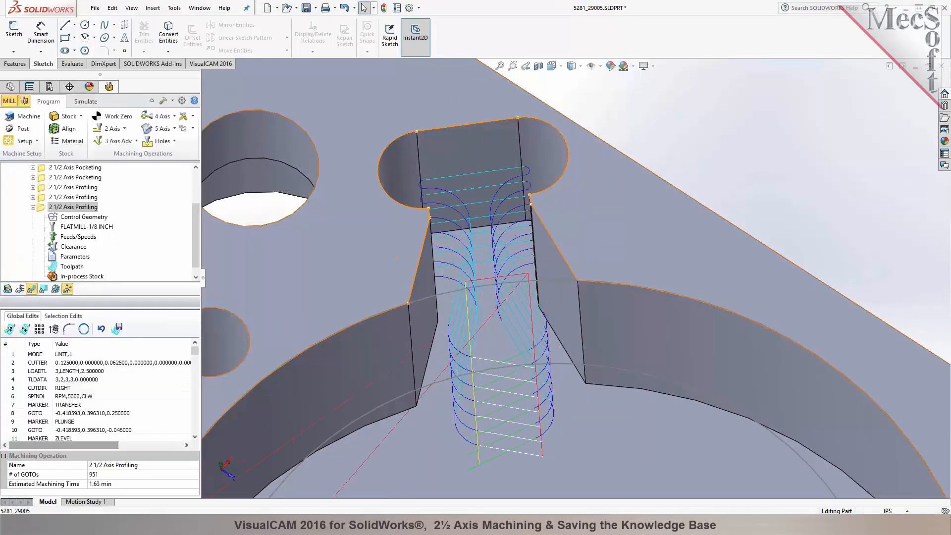
Step through the plunge, left-compensation approach, radial engage and first cut moves, examining the cutter's position in the slot
middle_click_drag(503, 333, 559, 352)
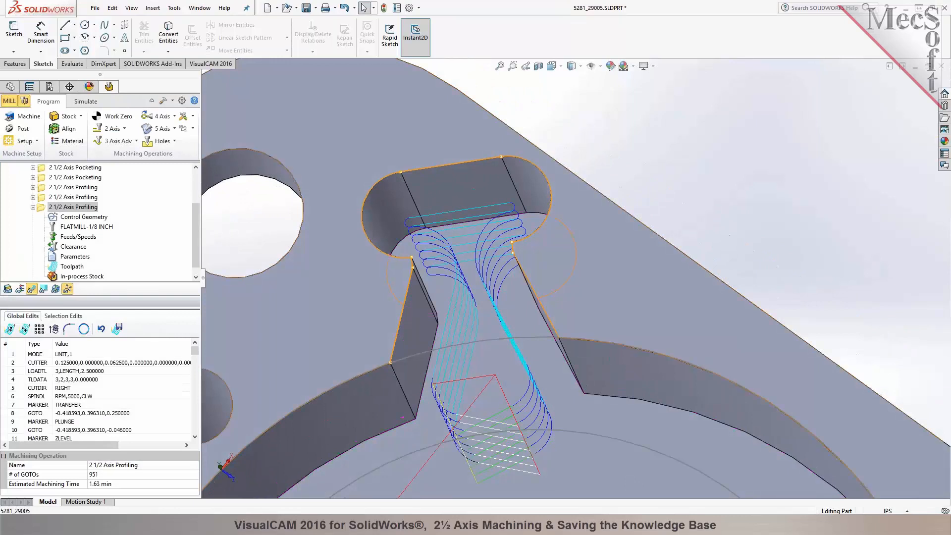
left_click(76, 414)
left_click(77, 429)
scroll(95, 421, "down", 2)
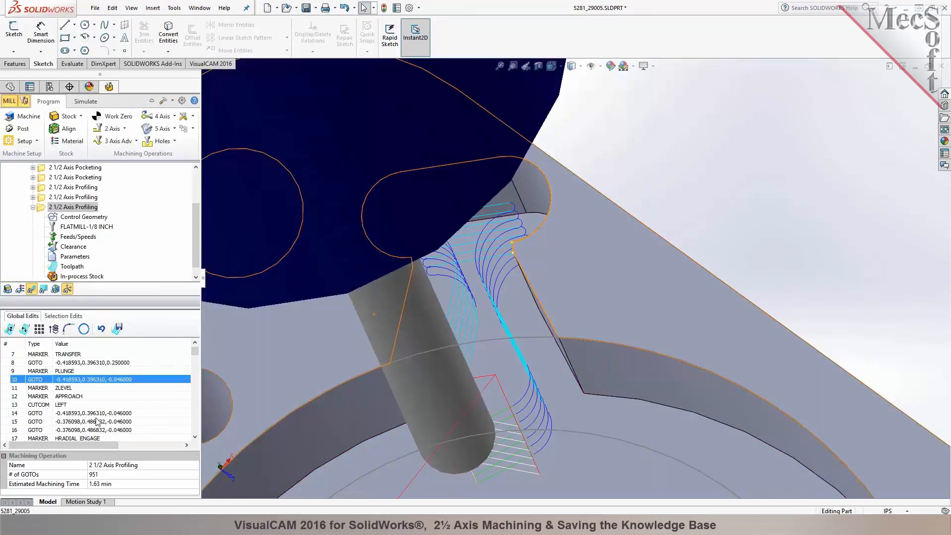
left_click(97, 422)
scroll(99, 421, "down", 1)
left_click(102, 429)
scroll(107, 419, "down", 2)
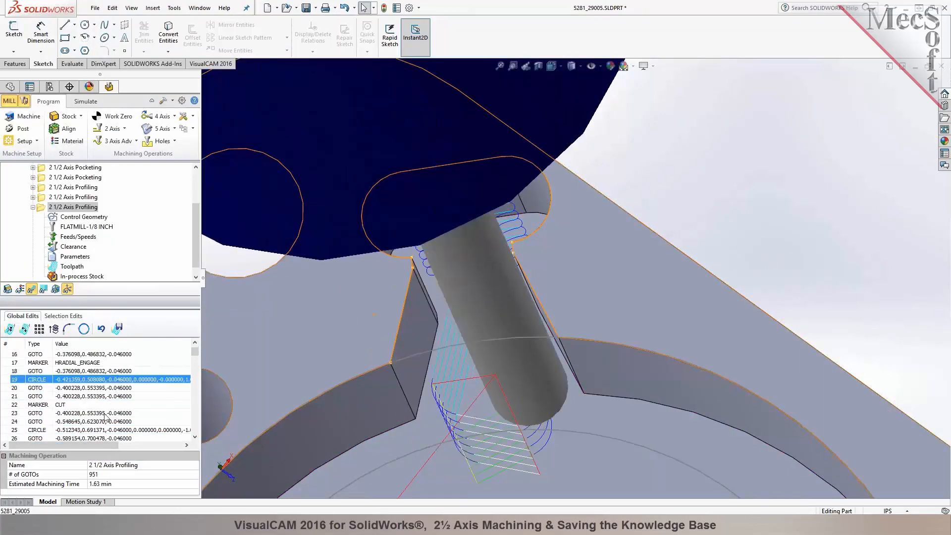
left_click(106, 415)
scroll(458, 284, "down", 4)
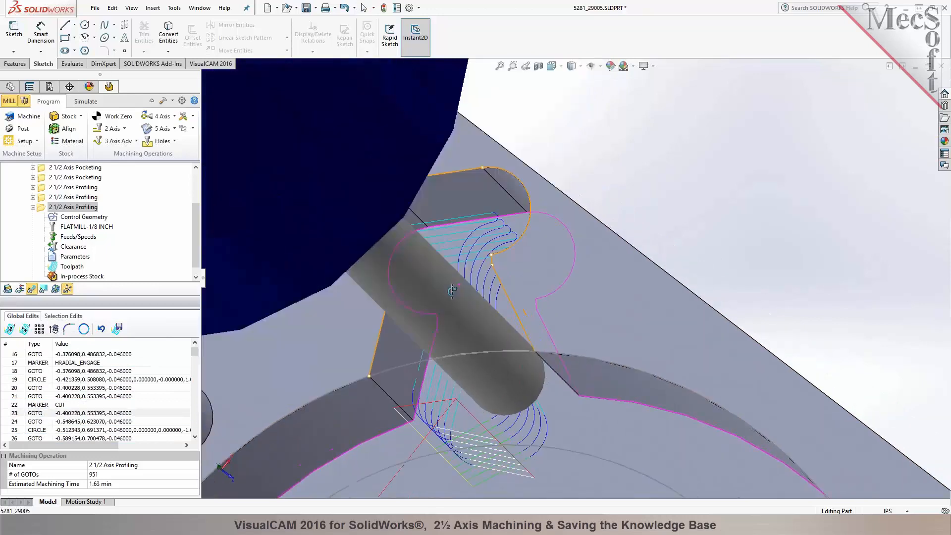
left_click(86, 101)
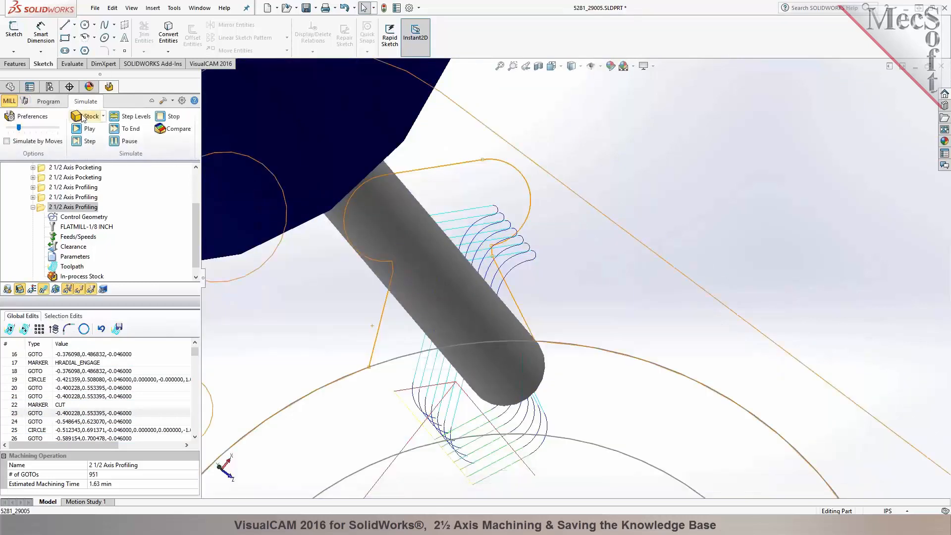
left_click(90, 286)
middle_click_drag(337, 297, 378, 292)
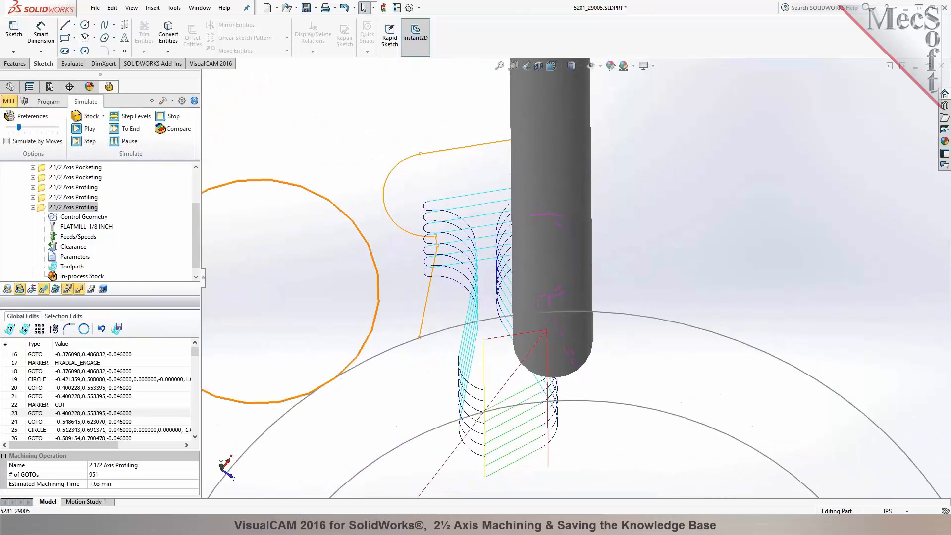
left_click(51, 103)
Set the stock of the corner-slot profiling operation to -0.0625 and regenerate the toolpath
mouse_move(495, 217)
middle_mouse_down()
mouse_move(524, 204)
mouse_move(530, 333)
mouse_move(520, 346)
middle_mouse_up()
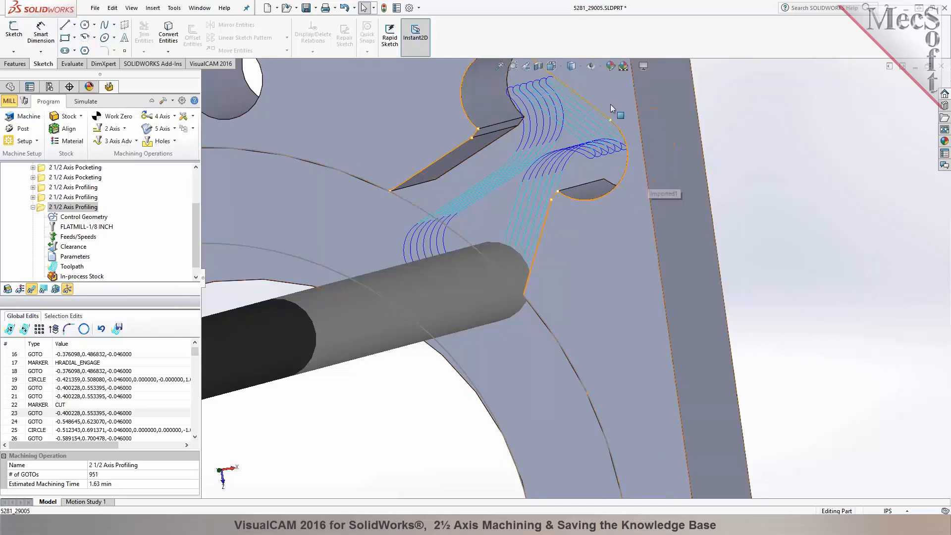
double_click(42, 207)
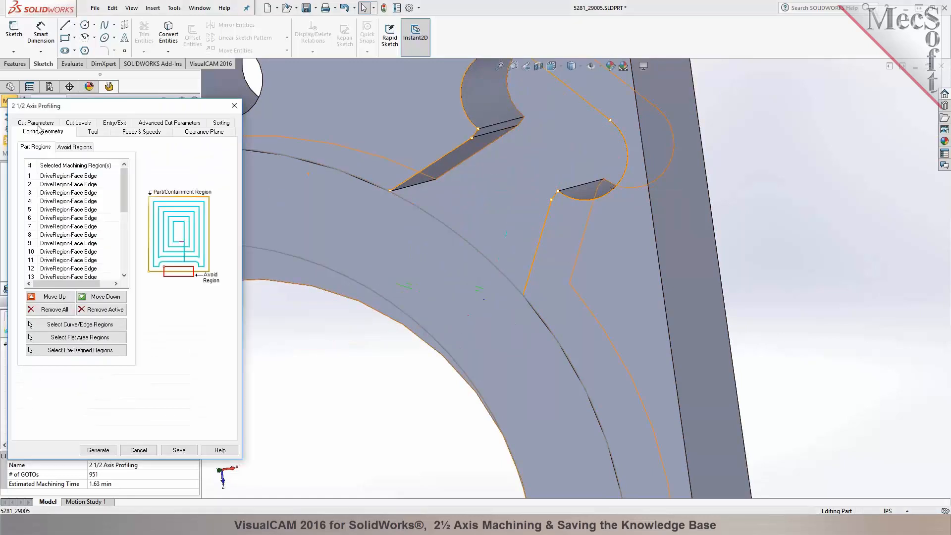
left_click(36, 123)
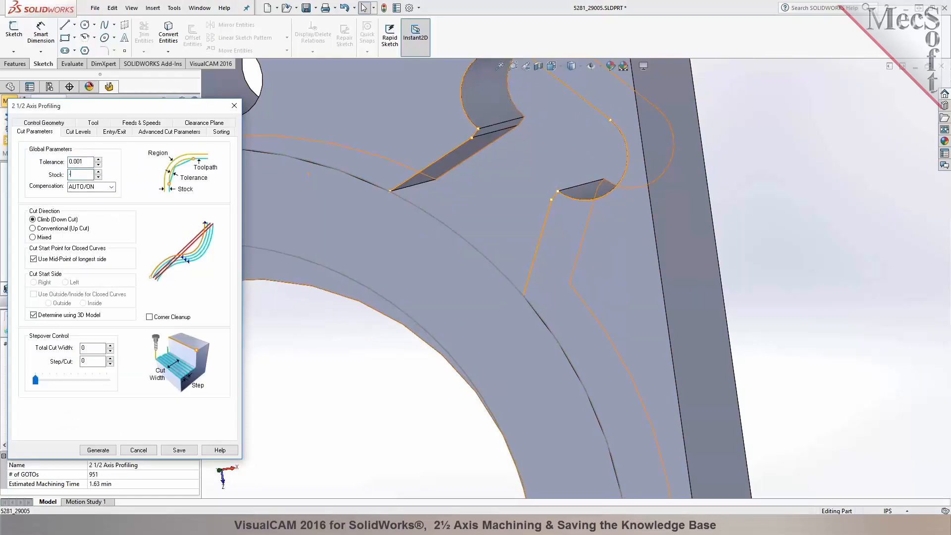
type("-0.0625")
left_click(98, 450)
Step through the compensated approach and radial engage moves of the wall-following toolpath with the cutter displayed
middle_click_drag(578, 306, 571, 289)
scroll(59, 403, "down", 2)
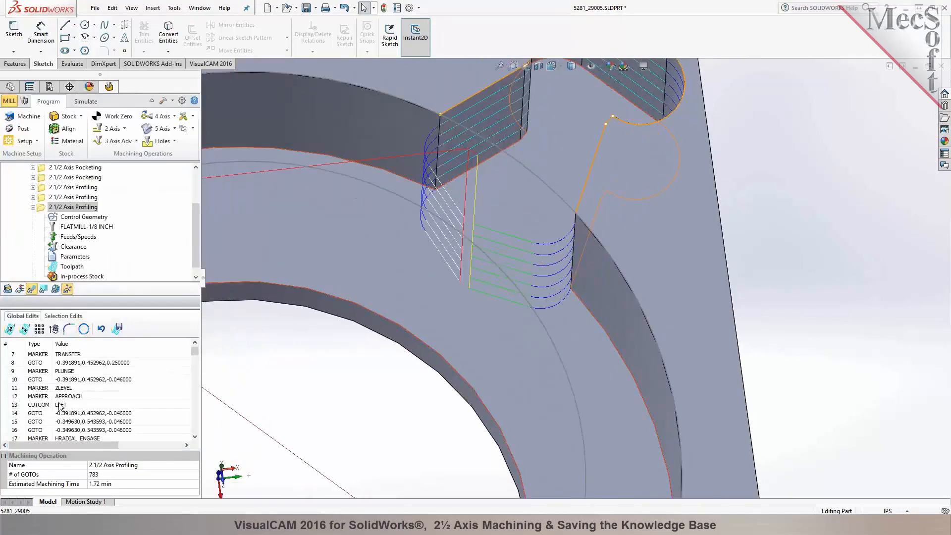
left_click(70, 413)
left_click(75, 428)
scroll(75, 426, "down", 2)
left_click(87, 415)
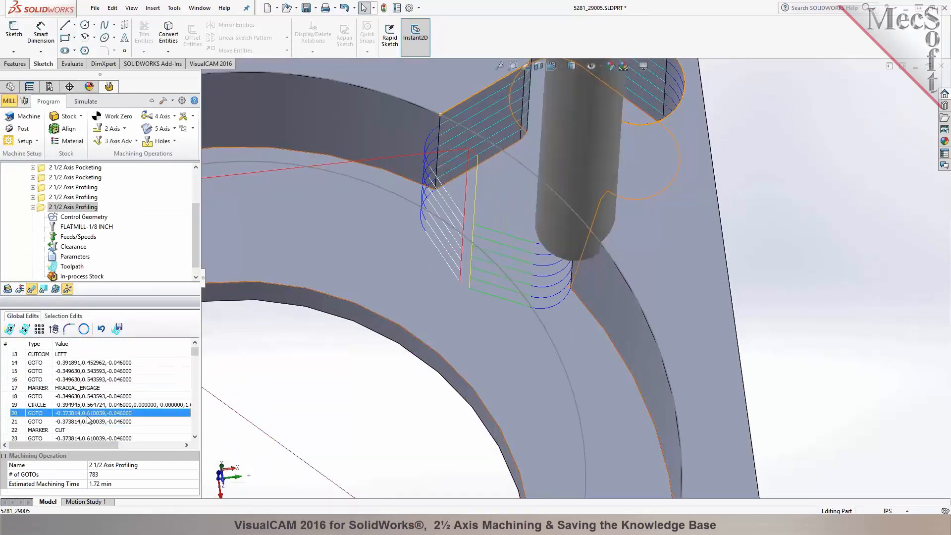
Examine from several angles how the cutter and the toolpath sit against the corner-slot walls
middle_click_drag(520, 198, 568, 280)
scroll(569, 279, "up", 3)
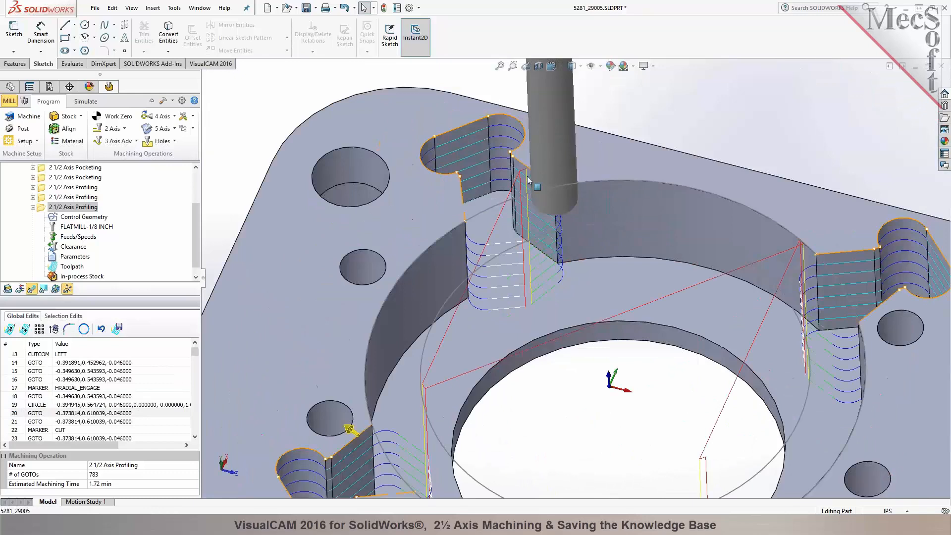
scroll(528, 180, "down", 3)
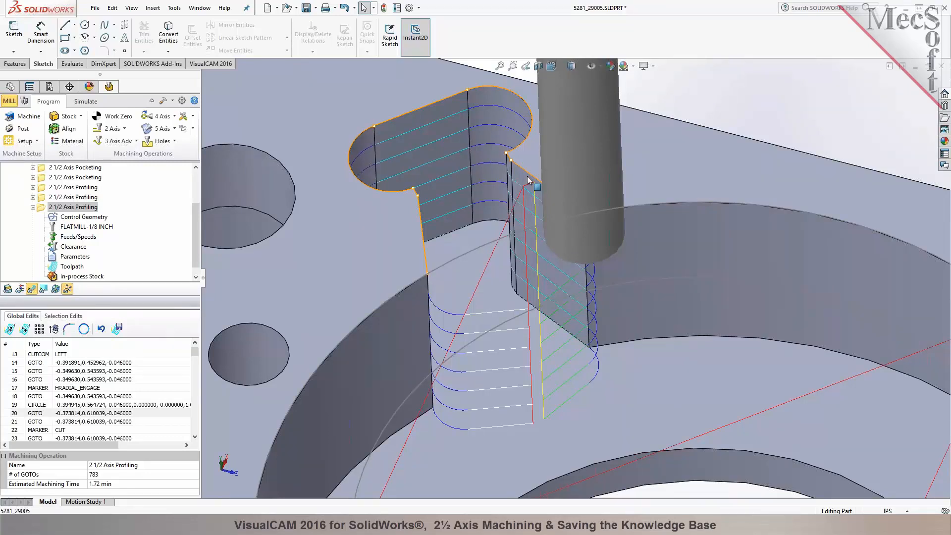
scroll(534, 209, "up", 4)
middle_click_drag(526, 221, 558, 237)
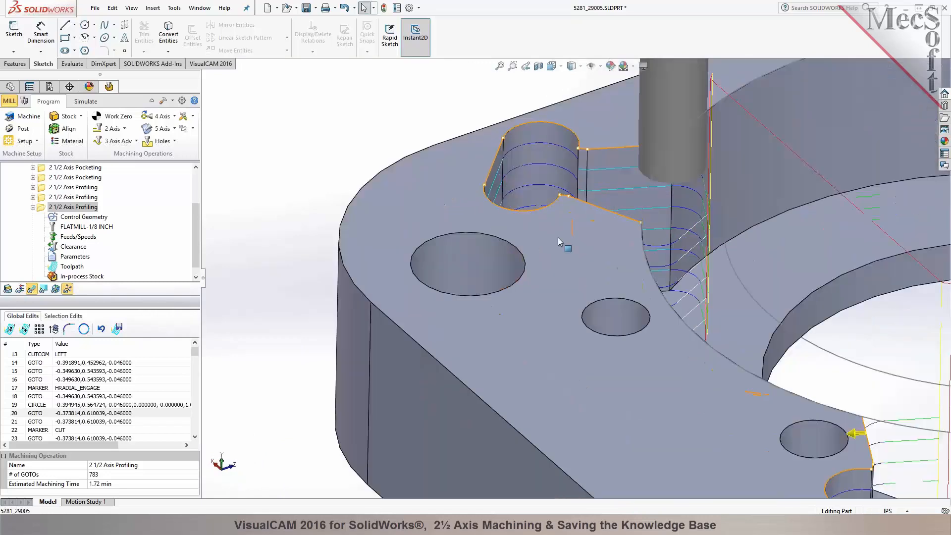
scroll(541, 239, "up", 2)
scroll(652, 191, "down", 3)
middle_click(653, 191)
middle_click_drag(653, 191, 599, 298)
scroll(593, 304, "down", 2)
mouse_move(377, 155)
middle_mouse_down()
mouse_move(350, 164)
mouse_move(382, 171)
middle_mouse_up()
Reset the stock of the corner-slot profiling operation to 0, regenerate it, and review the toolpaths in all four slots
double_click(38, 208)
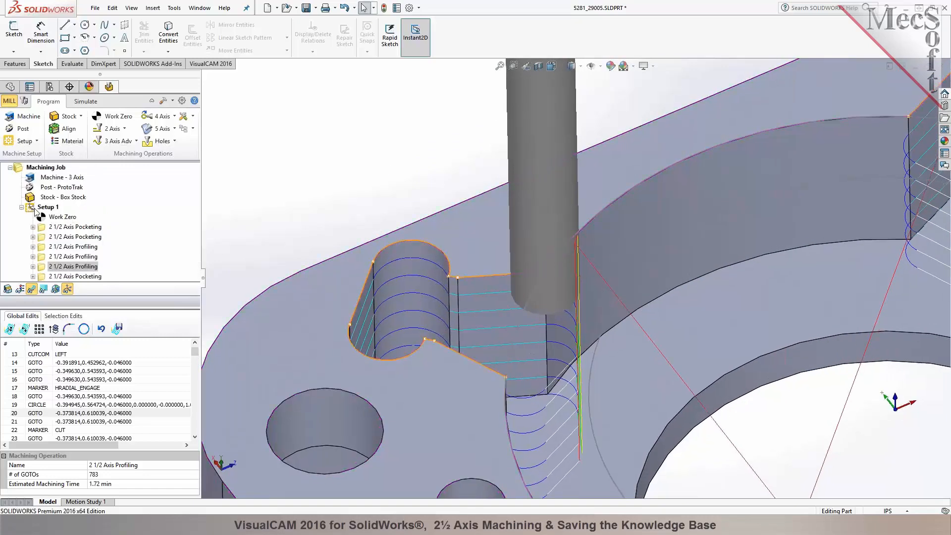
left_click(44, 124)
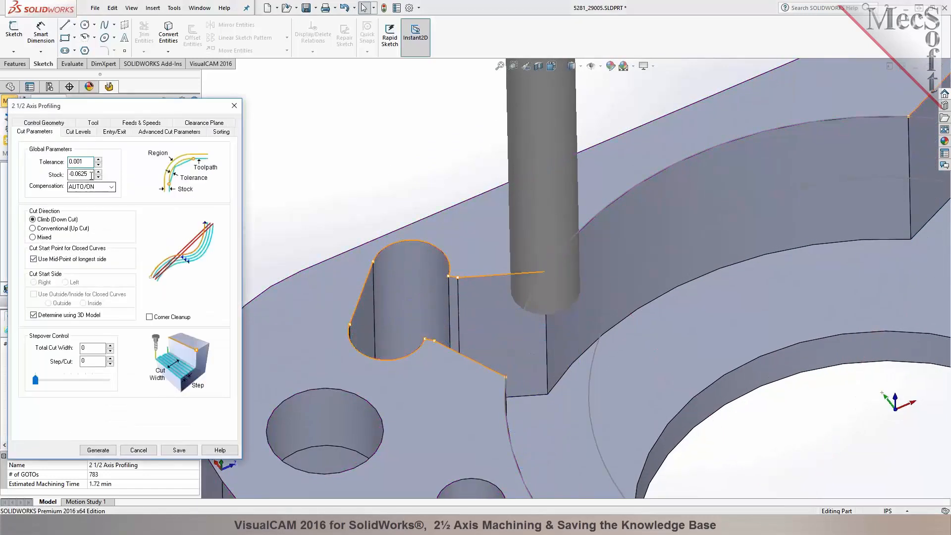
type("0")
left_click(98, 450)
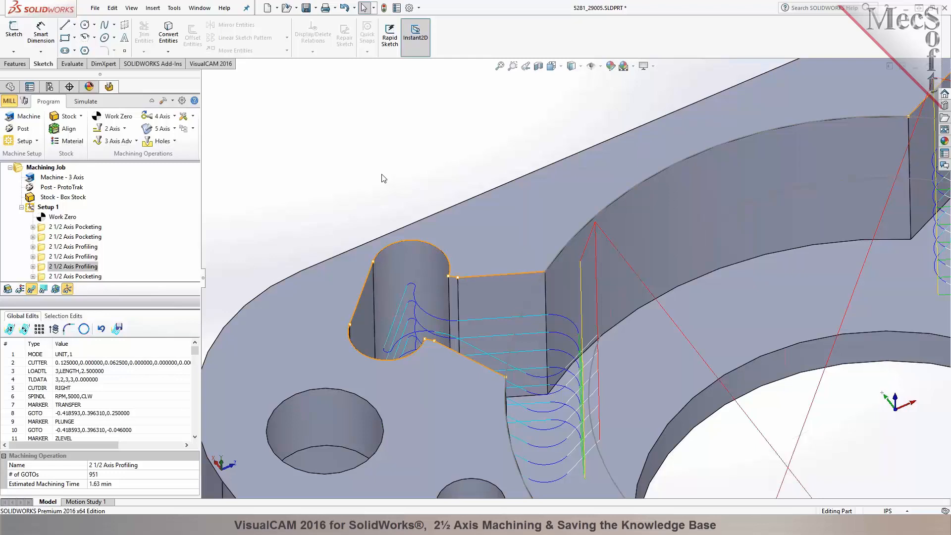
scroll(383, 178, "up", 5)
scroll(714, 282, "down", 3)
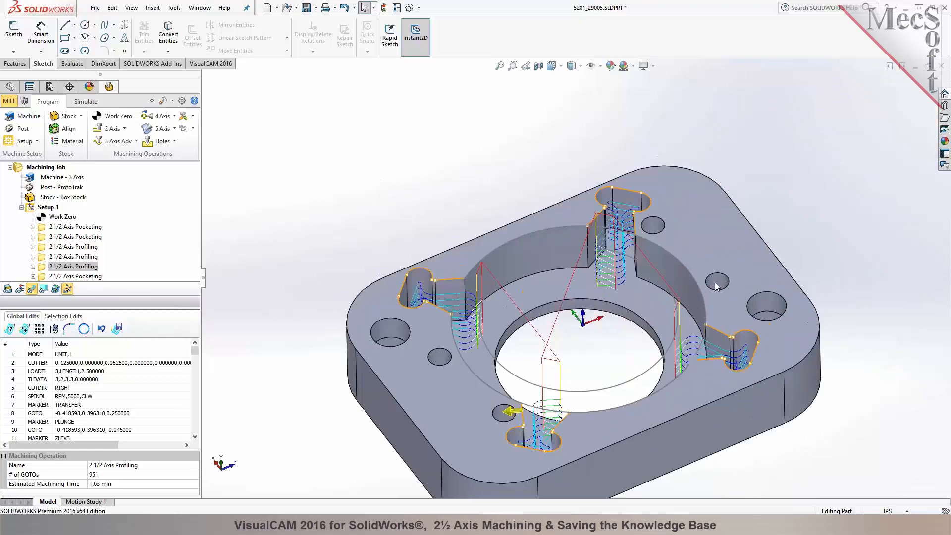
Check the cut stock in simulation against the corner-slot toolpath, and save the part file
middle_click_drag(584, 339, 562, 327)
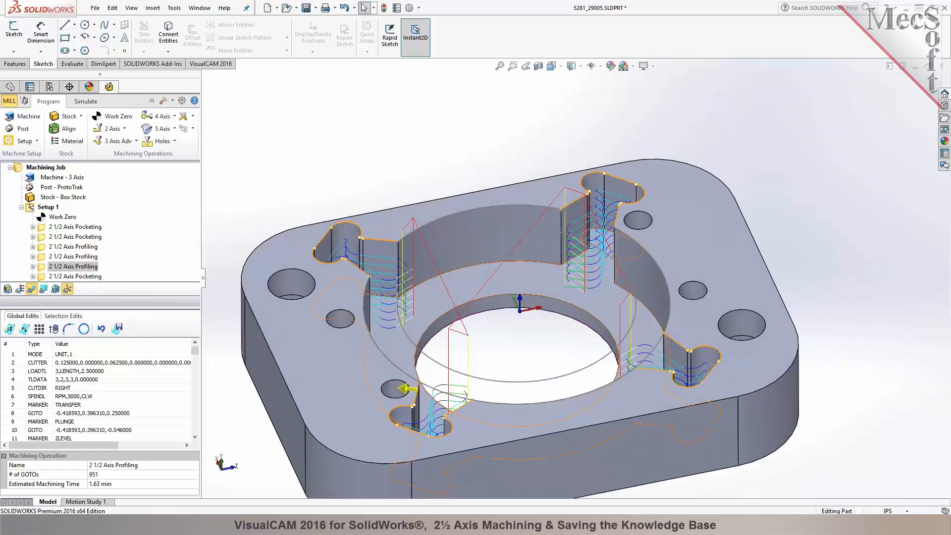
left_click(75, 104)
left_click(77, 131)
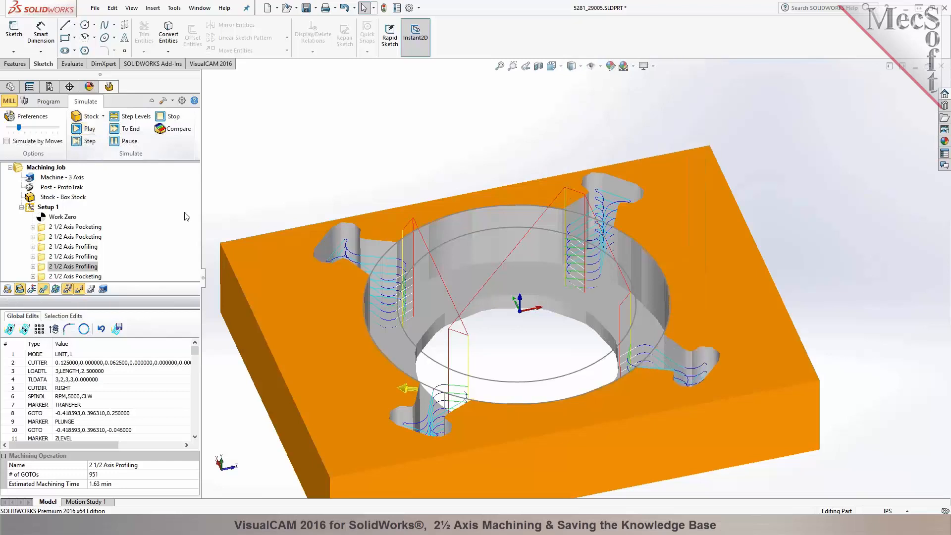
left_click(45, 166)
left_click(48, 101)
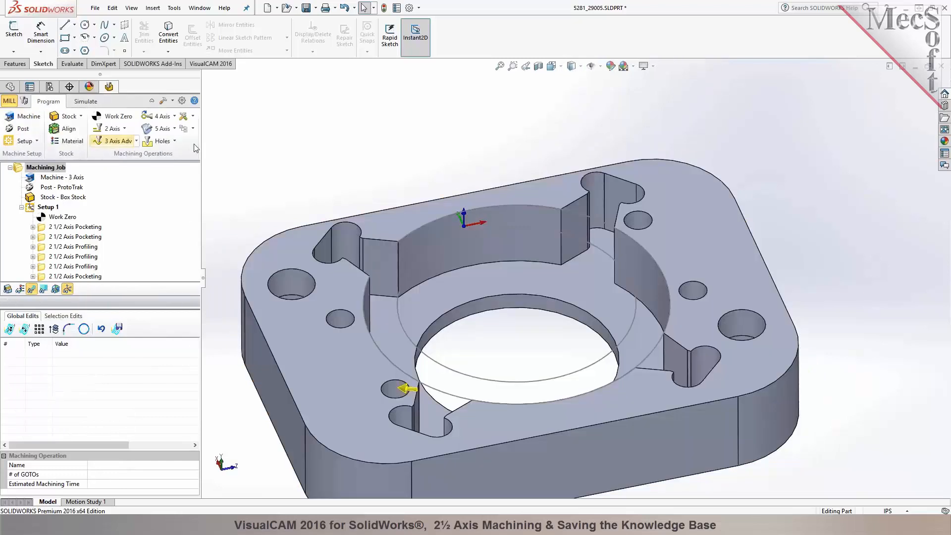
left_click(306, 8)
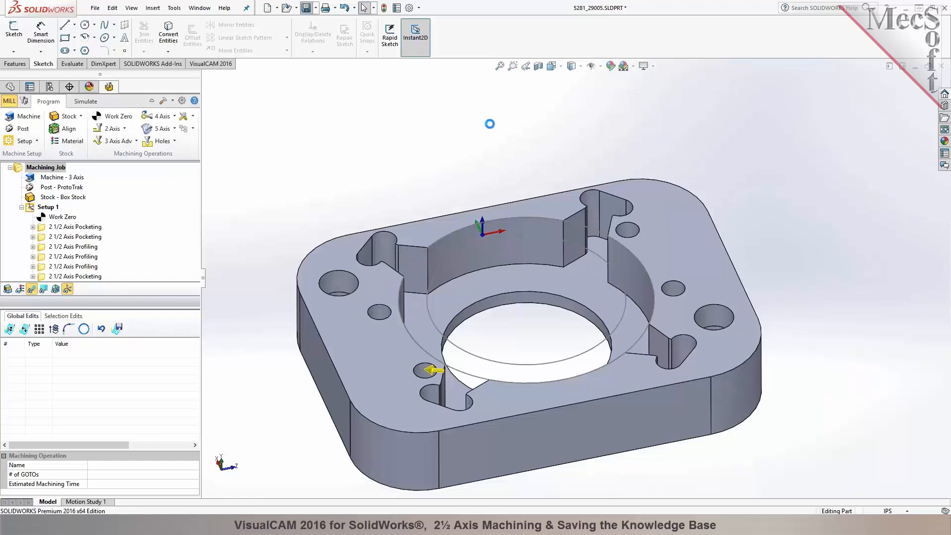
Review the tools, cut feeds and machining times of all operations in Setup 1
middle_click_drag(503, 147, 455, 151)
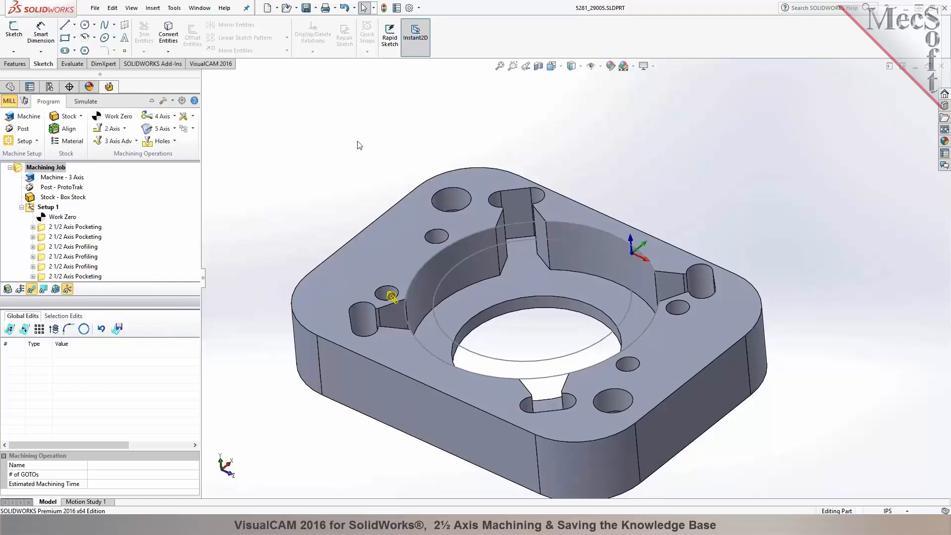
left_click(32, 208)
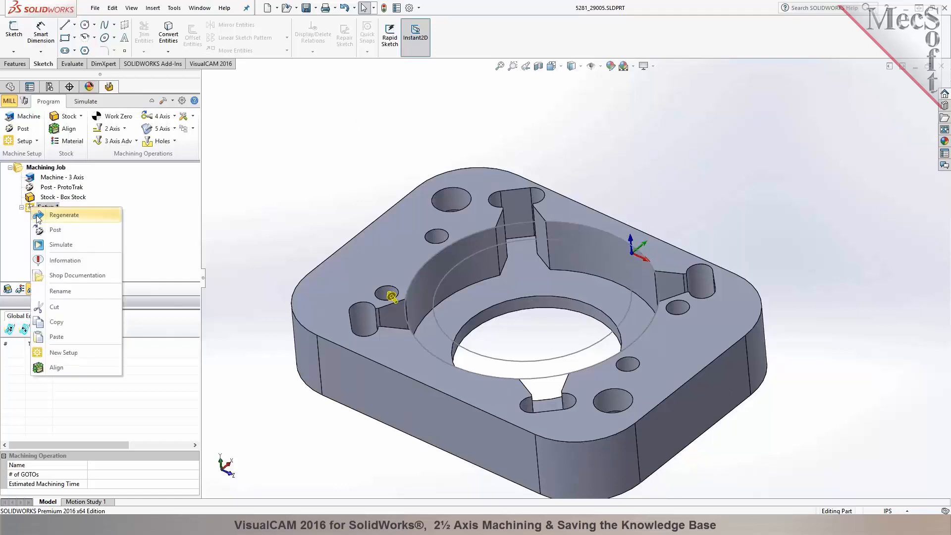
left_click(56, 260)
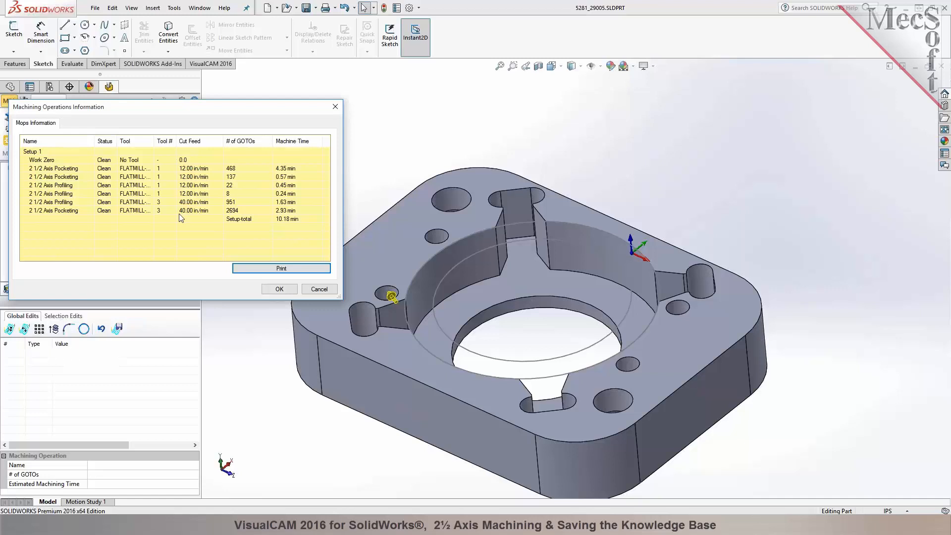
left_click(279, 289)
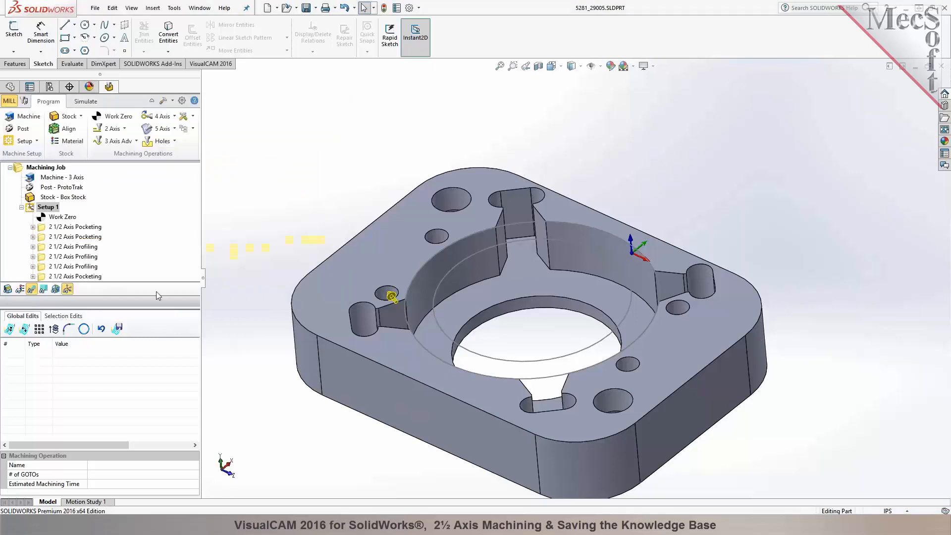
Generate shop documentation for Setup 1 as 5281_29005.html using the Template1 output template
right_click(34, 206)
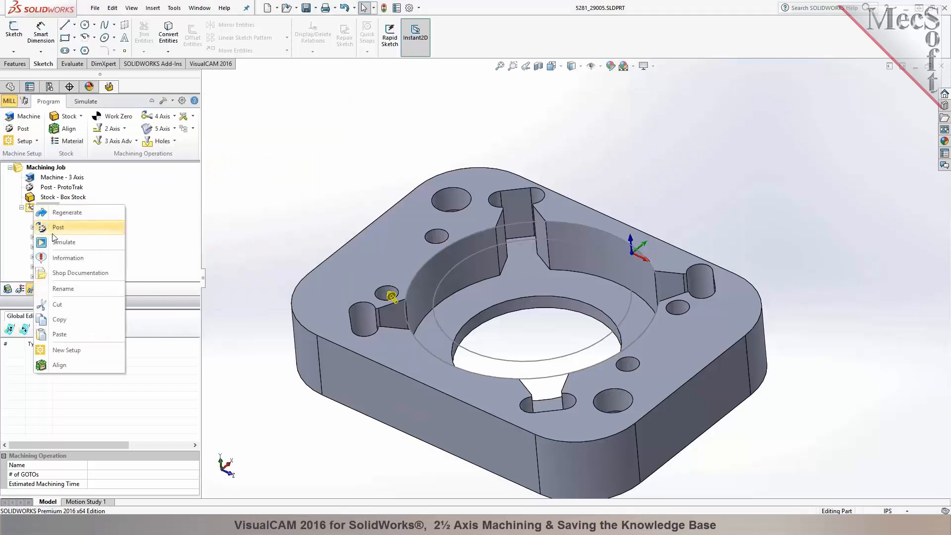
left_click(64, 272)
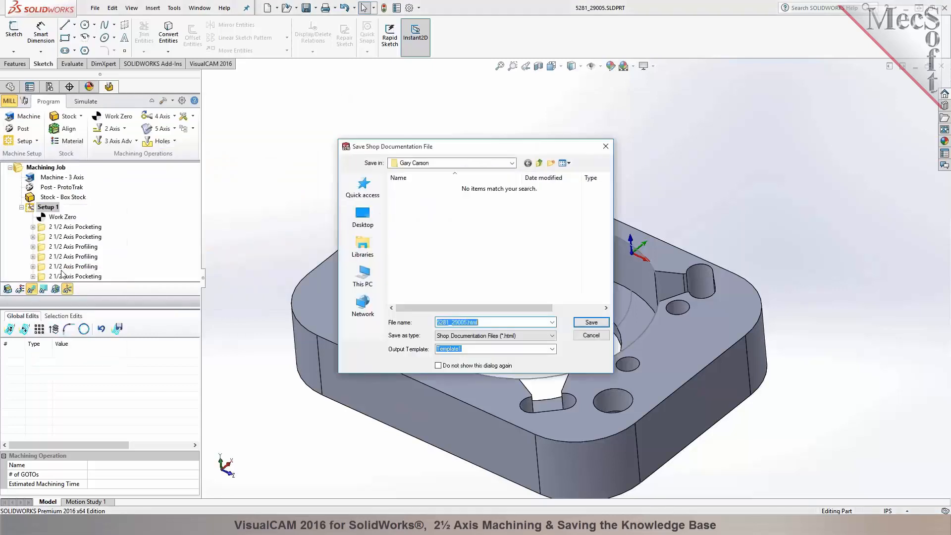
left_click(585, 322)
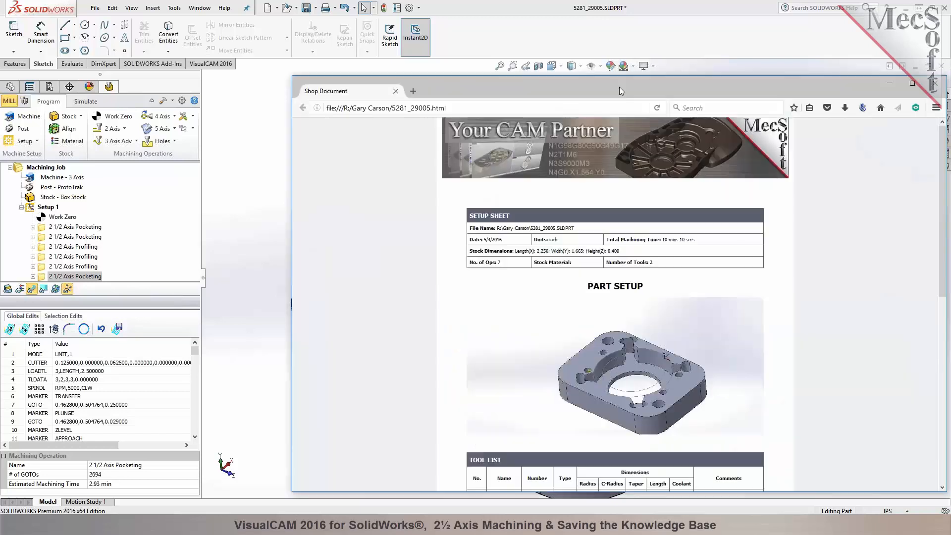
Read through the shop document's setup sheet, tool list and machine operations list, and close it
double_click(619, 87)
scroll(698, 294, "down", 1)
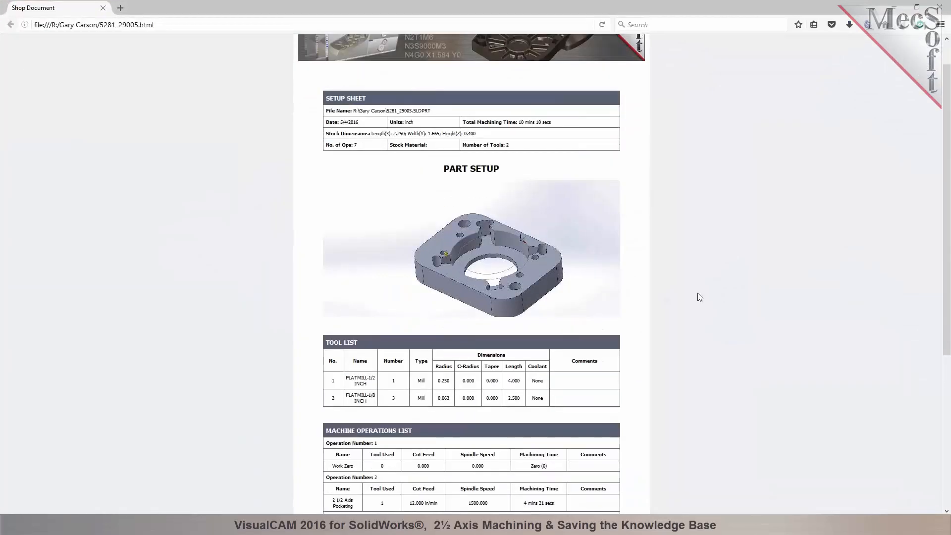
scroll(570, 234, "down", 5)
scroll(571, 237, "up", 3)
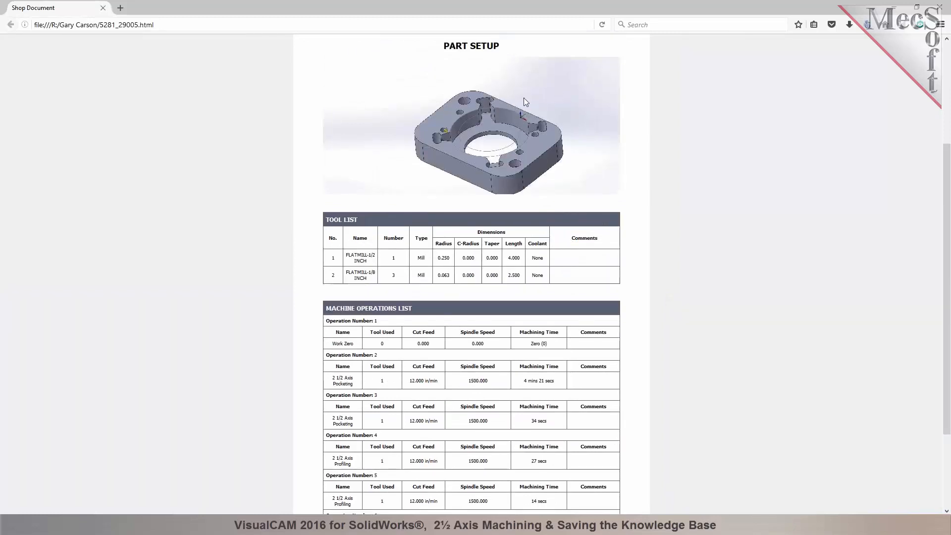
scroll(543, 191, "down", 2)
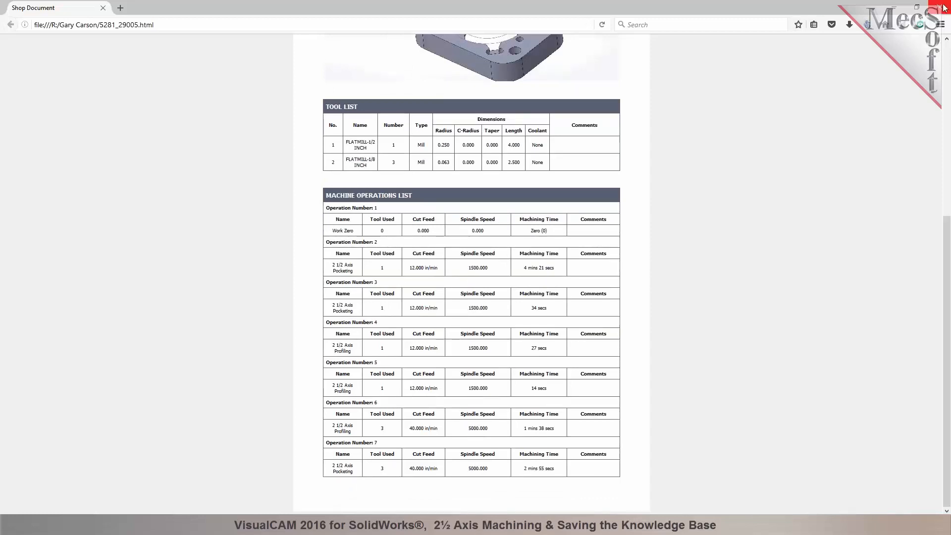
scroll(499, 270, "up", 2)
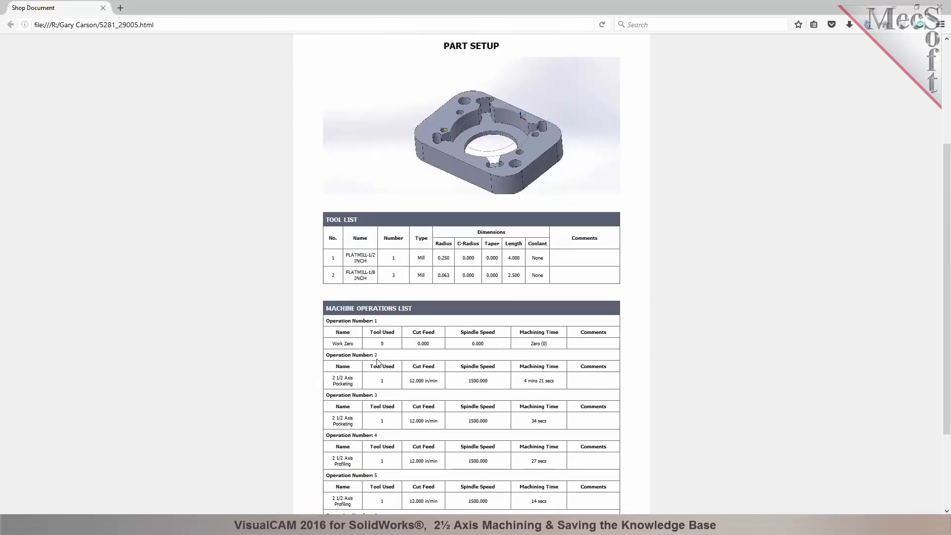
left_click(941, 6)
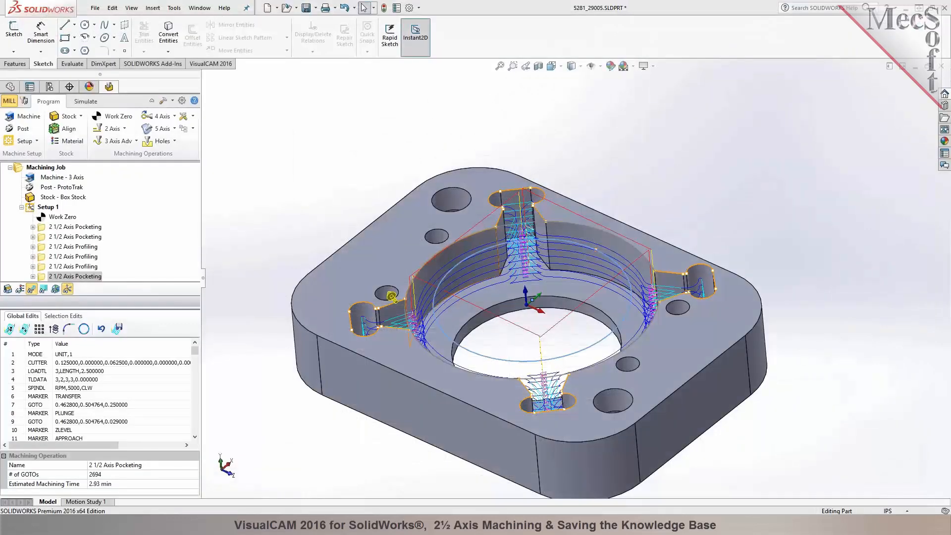
Show the tools browser and cut the last 2 1/2 Axis Pocketing operation from Setup 1
left_click(47, 276)
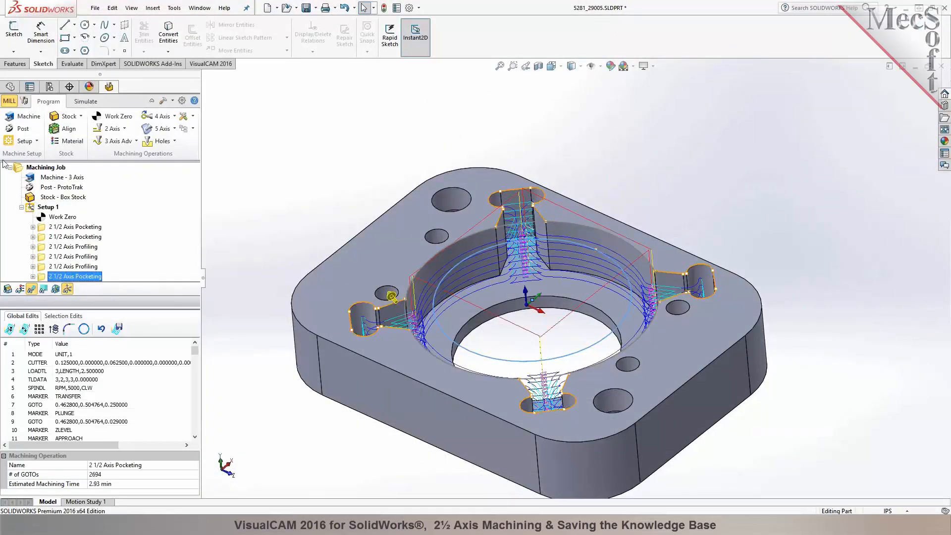
left_click(23, 101)
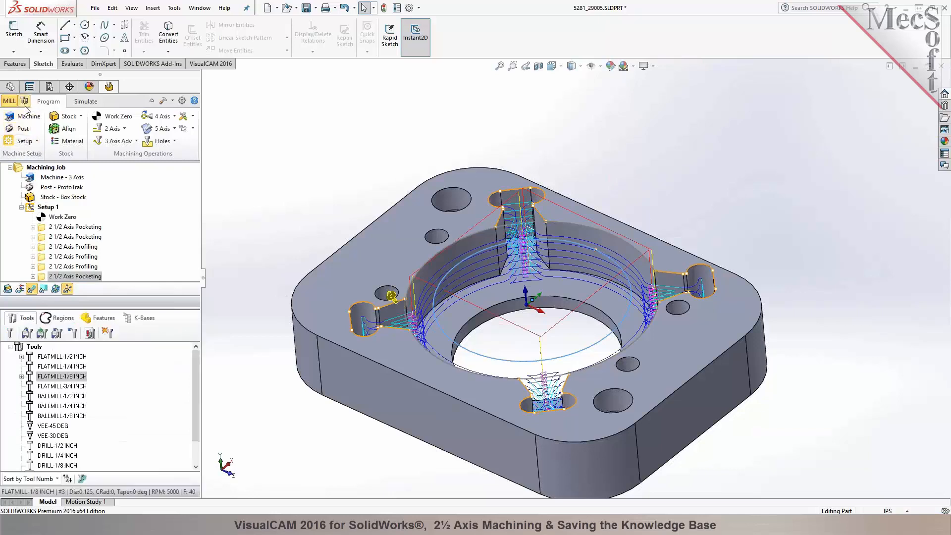
right_click(42, 278)
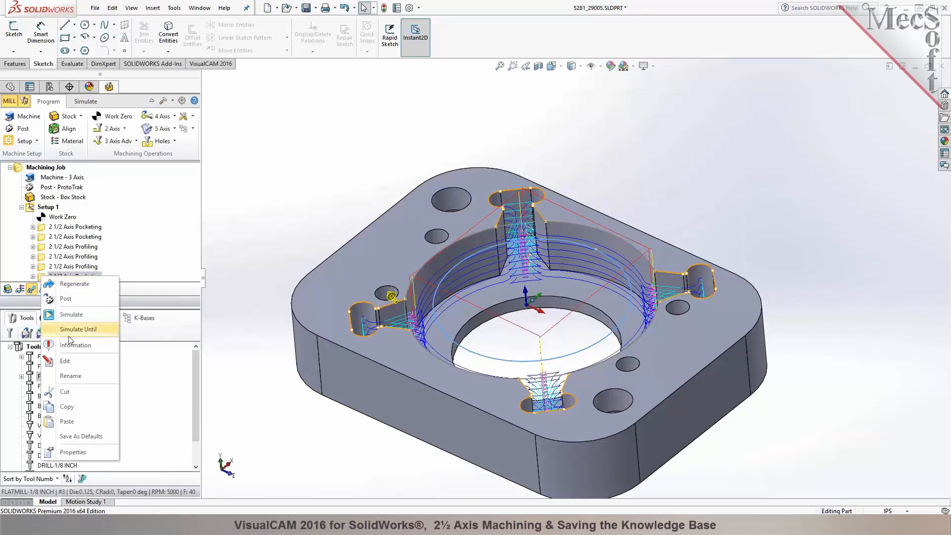
left_click(76, 395)
Post Setup 1 with the ProtoTrak post-processor to the file 5281_29005_Setup 1.nc
left_click(43, 210)
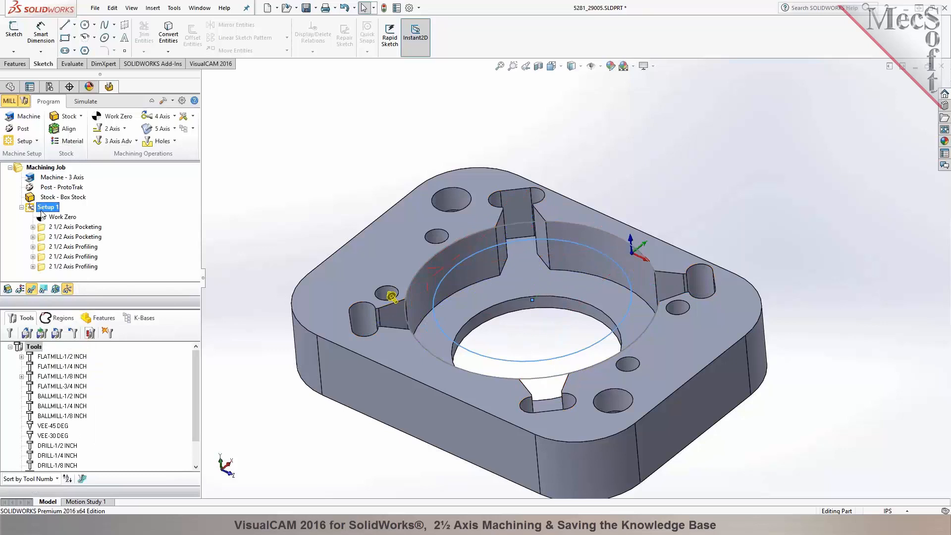
right_click(42, 212)
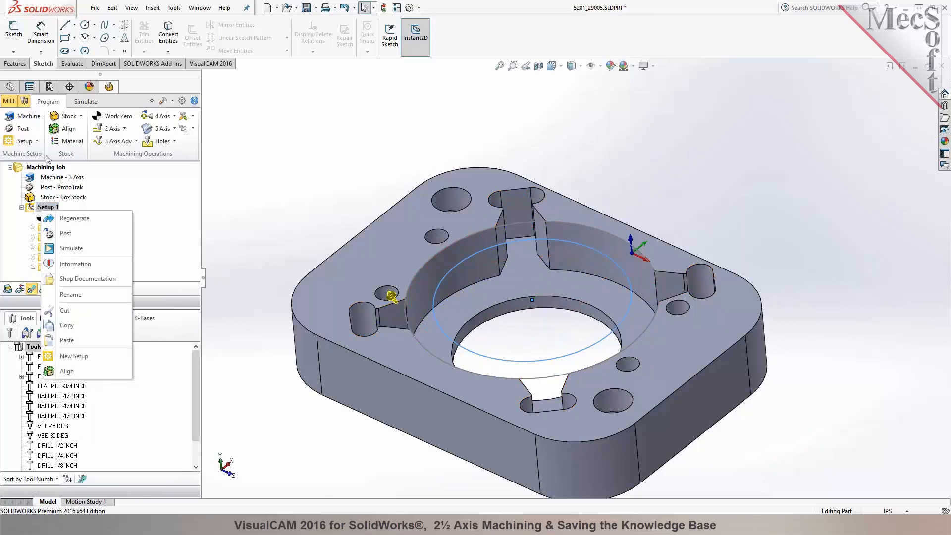
left_click(82, 233)
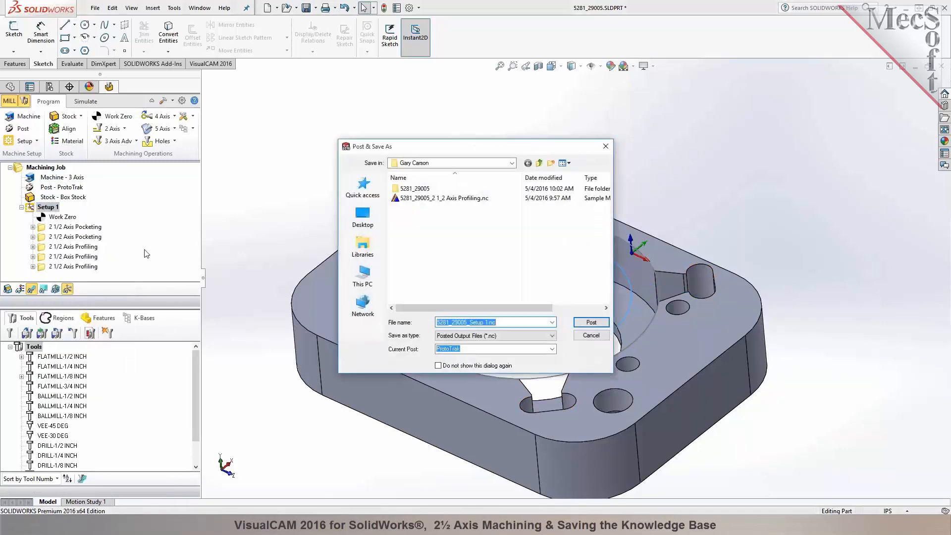
left_click(585, 323)
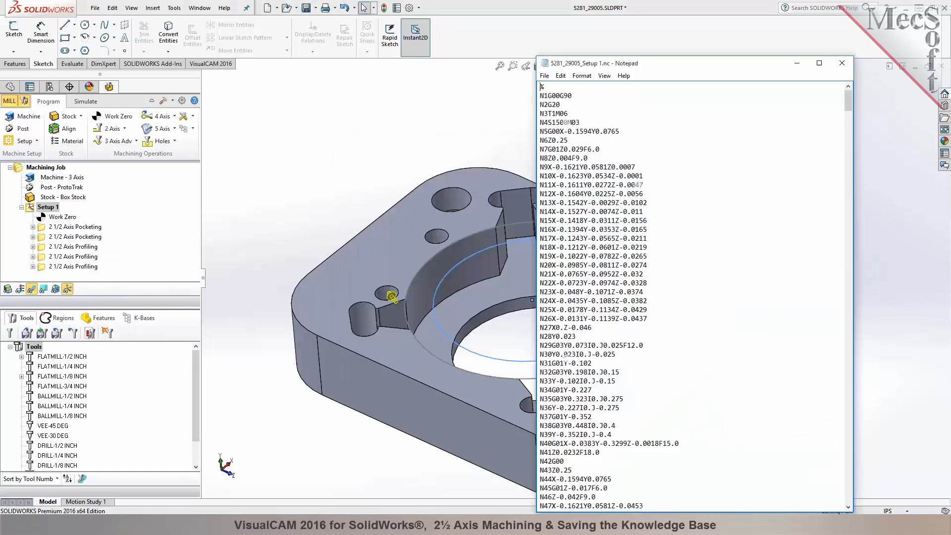
Examine the opening lines and the tool-change line N3T1M06 of the posted G-code, and close the file
left_click_drag(610, 66, 466, 32)
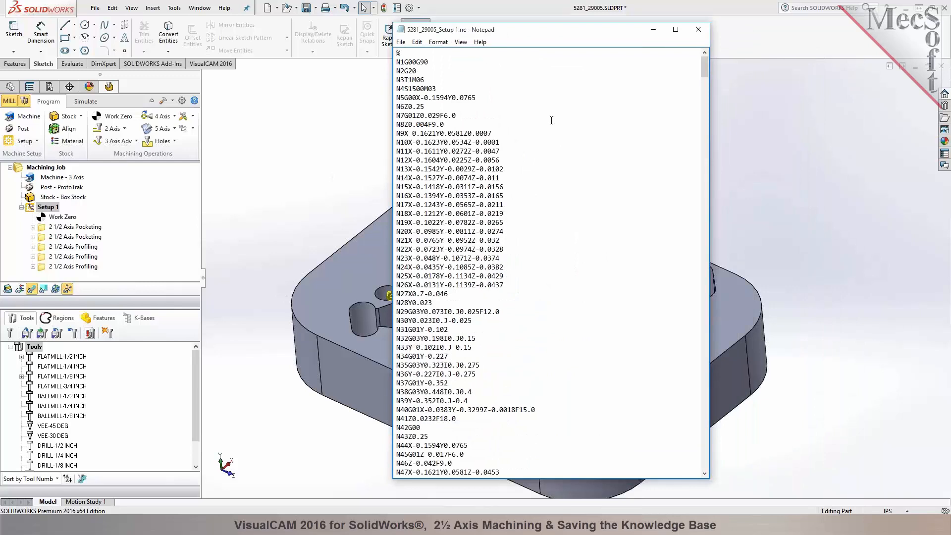
left_click_drag(425, 80, 381, 78)
left_click(452, 87)
left_click(698, 29)
Save the machining operations to the knowledge base file 5281_29005.vkb in the customer's demo parts folder
scroll(644, 168, "up", 4)
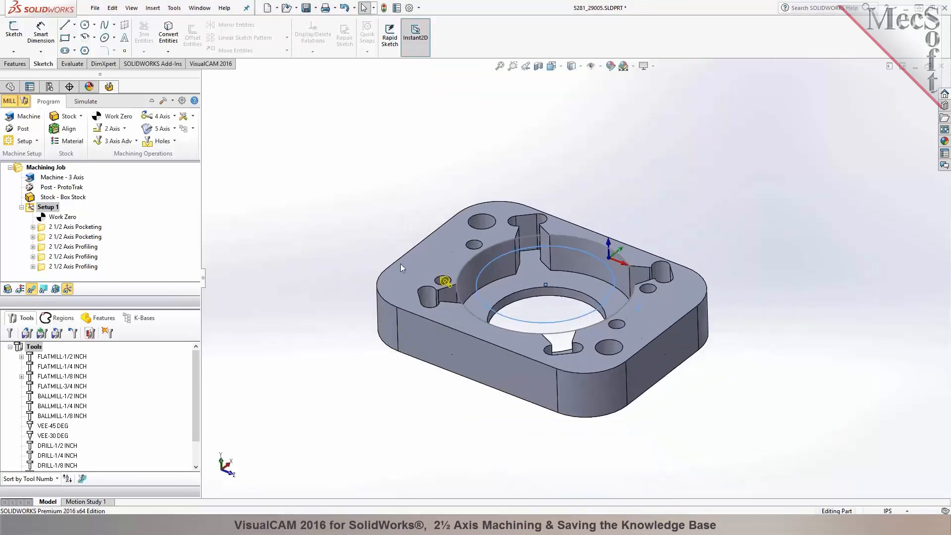
left_click(192, 128)
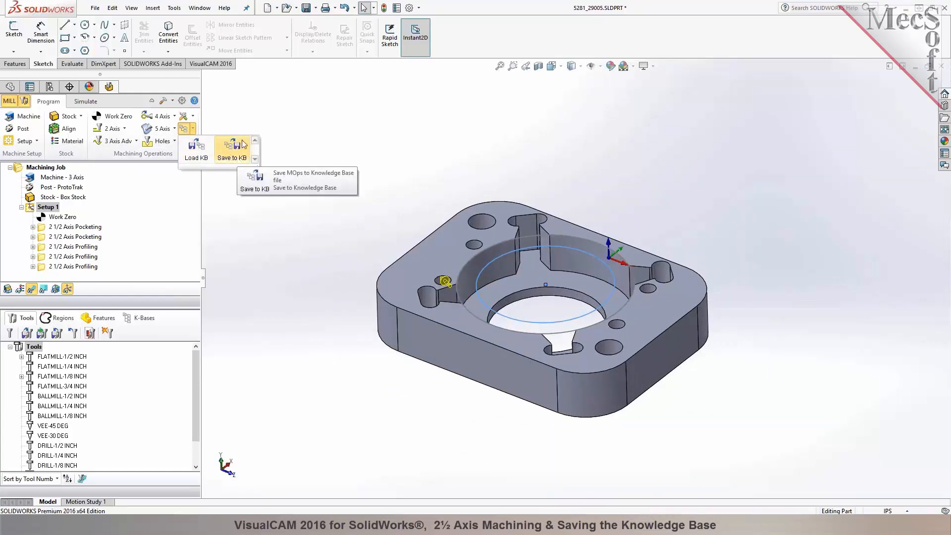
left_click(238, 159)
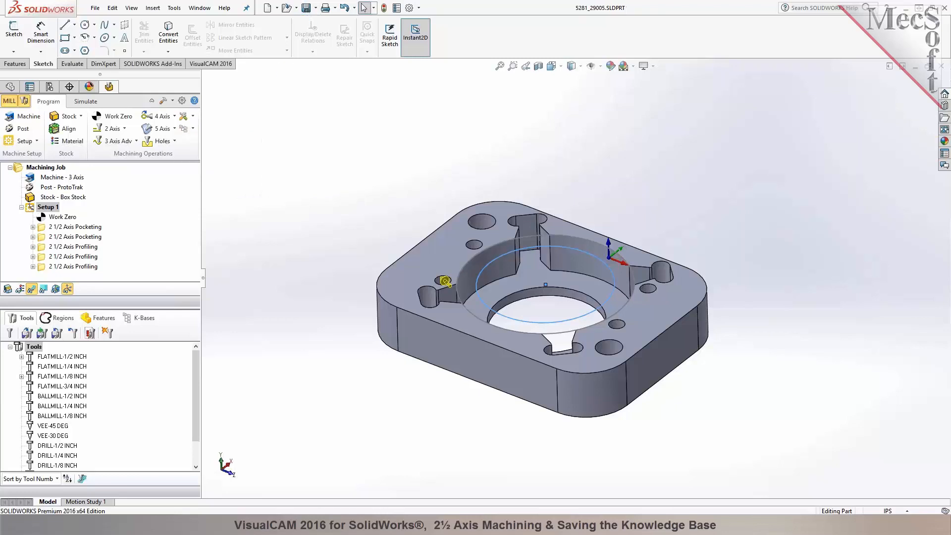
left_click(194, 129)
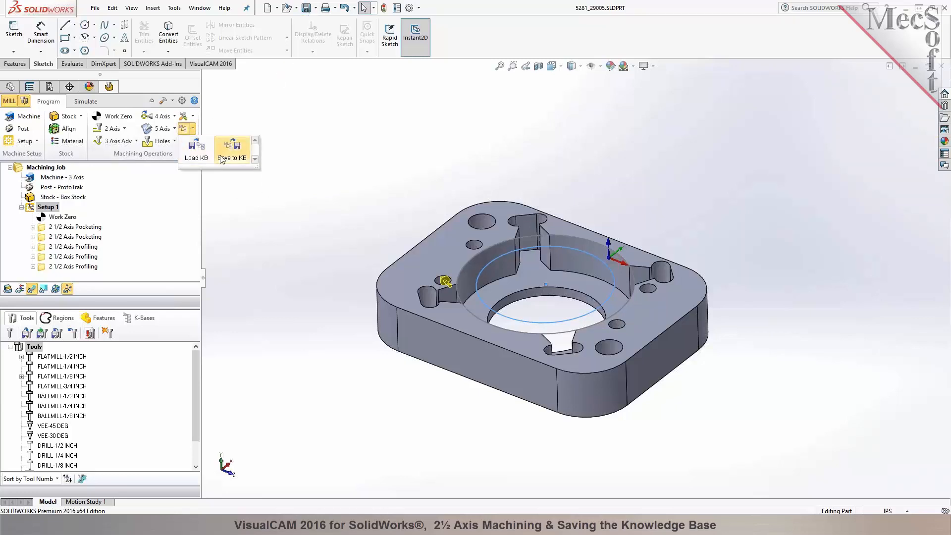
left_click(237, 155)
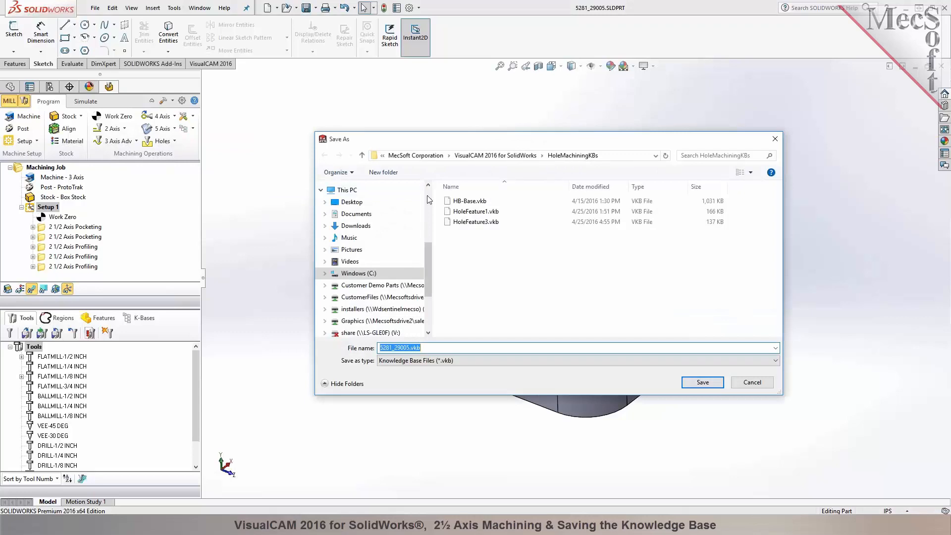
left_click(428, 195)
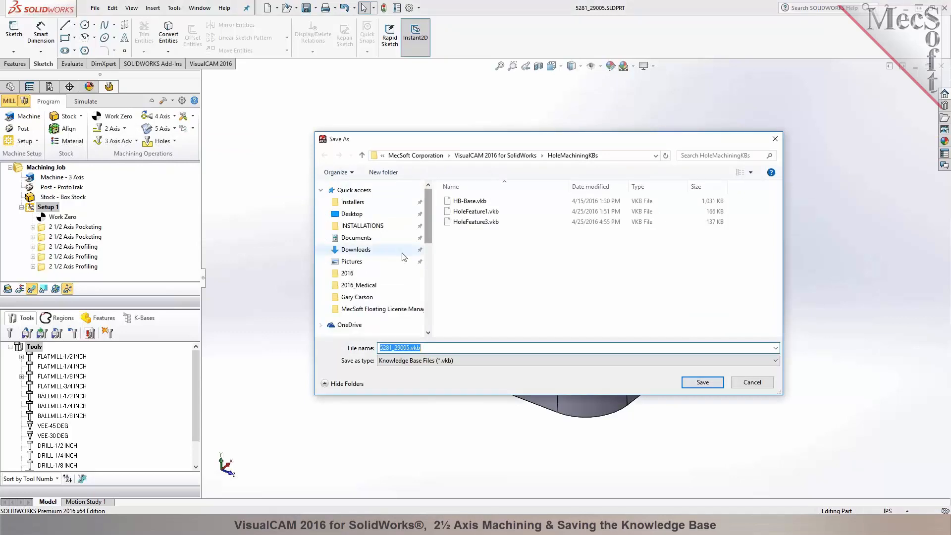
left_click(377, 298)
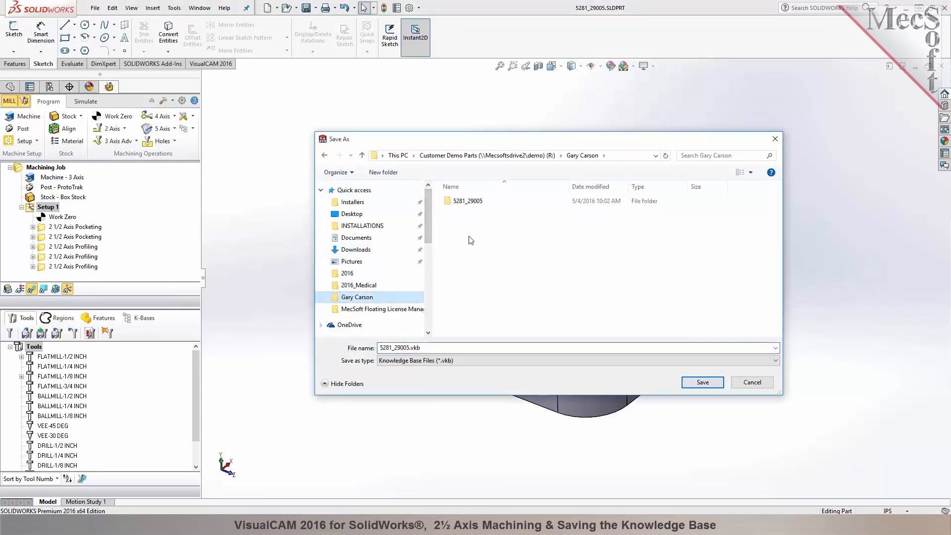
left_click(702, 382)
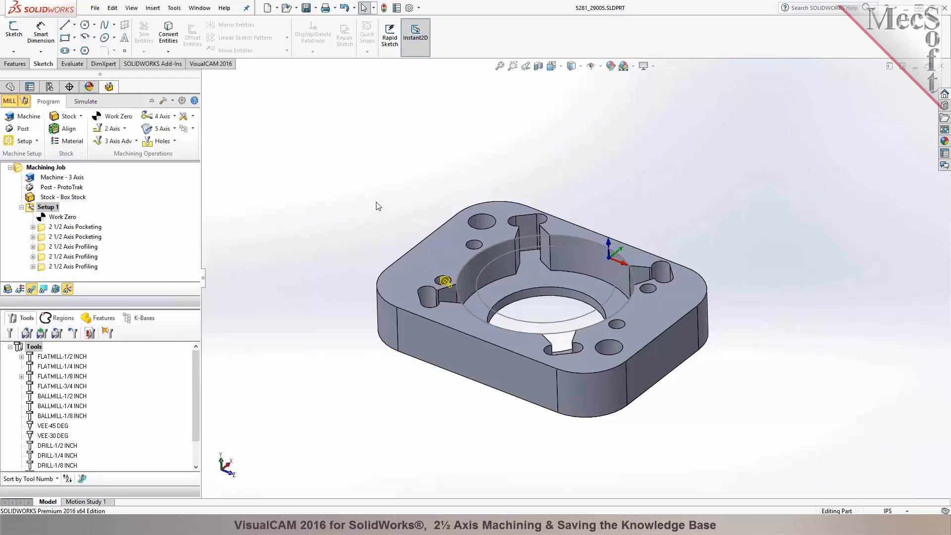
scroll(623, 328, "down", 3)
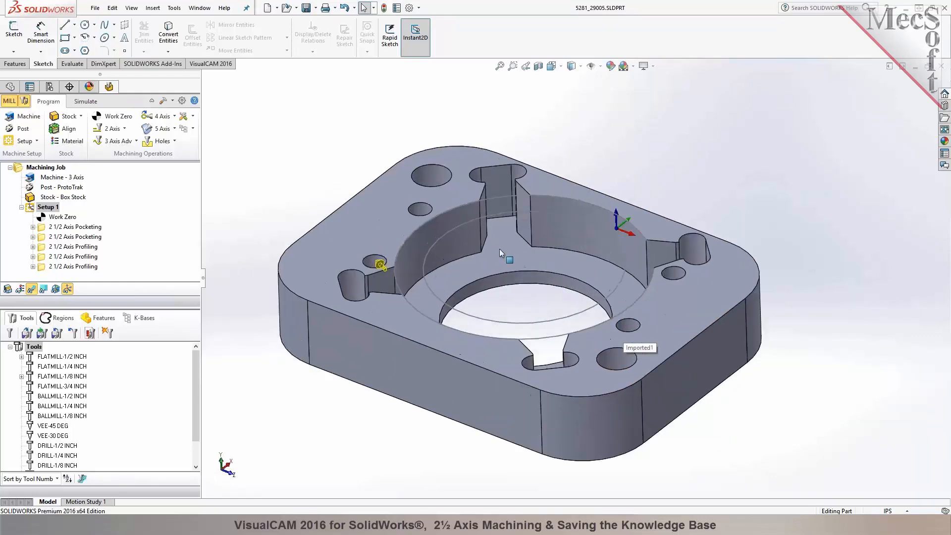